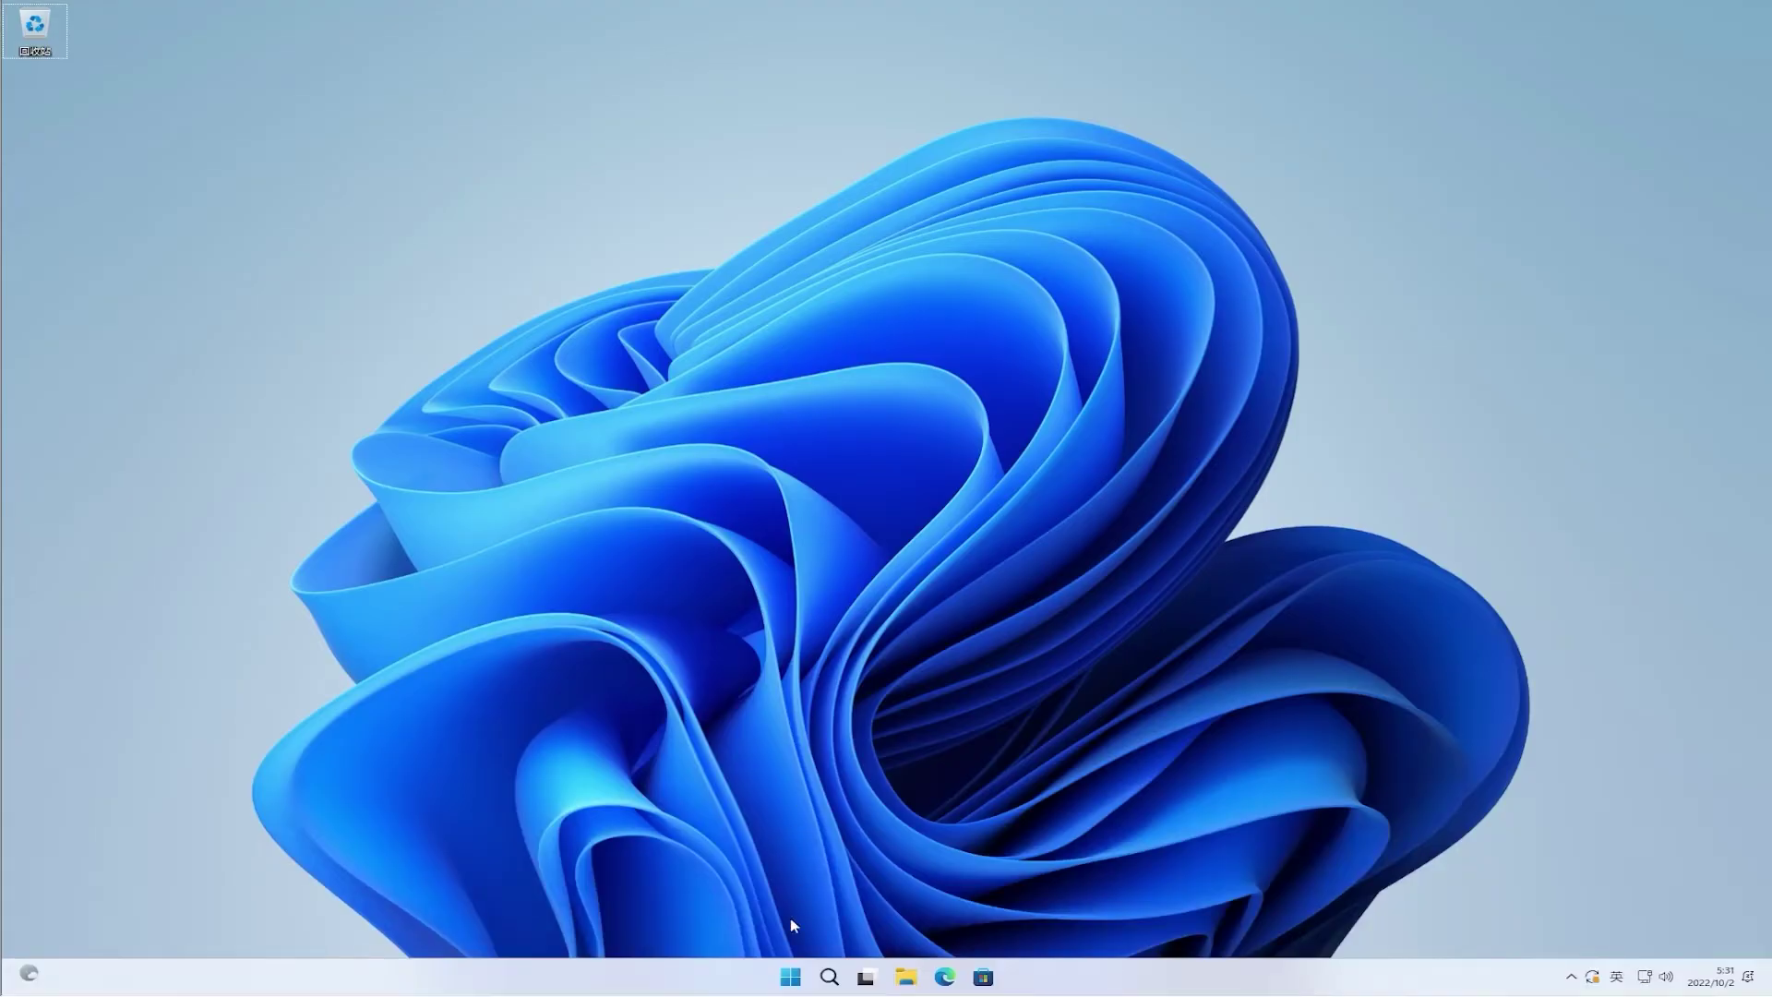
Open Task Manager and view the computer's performance information
right_click(792, 982)
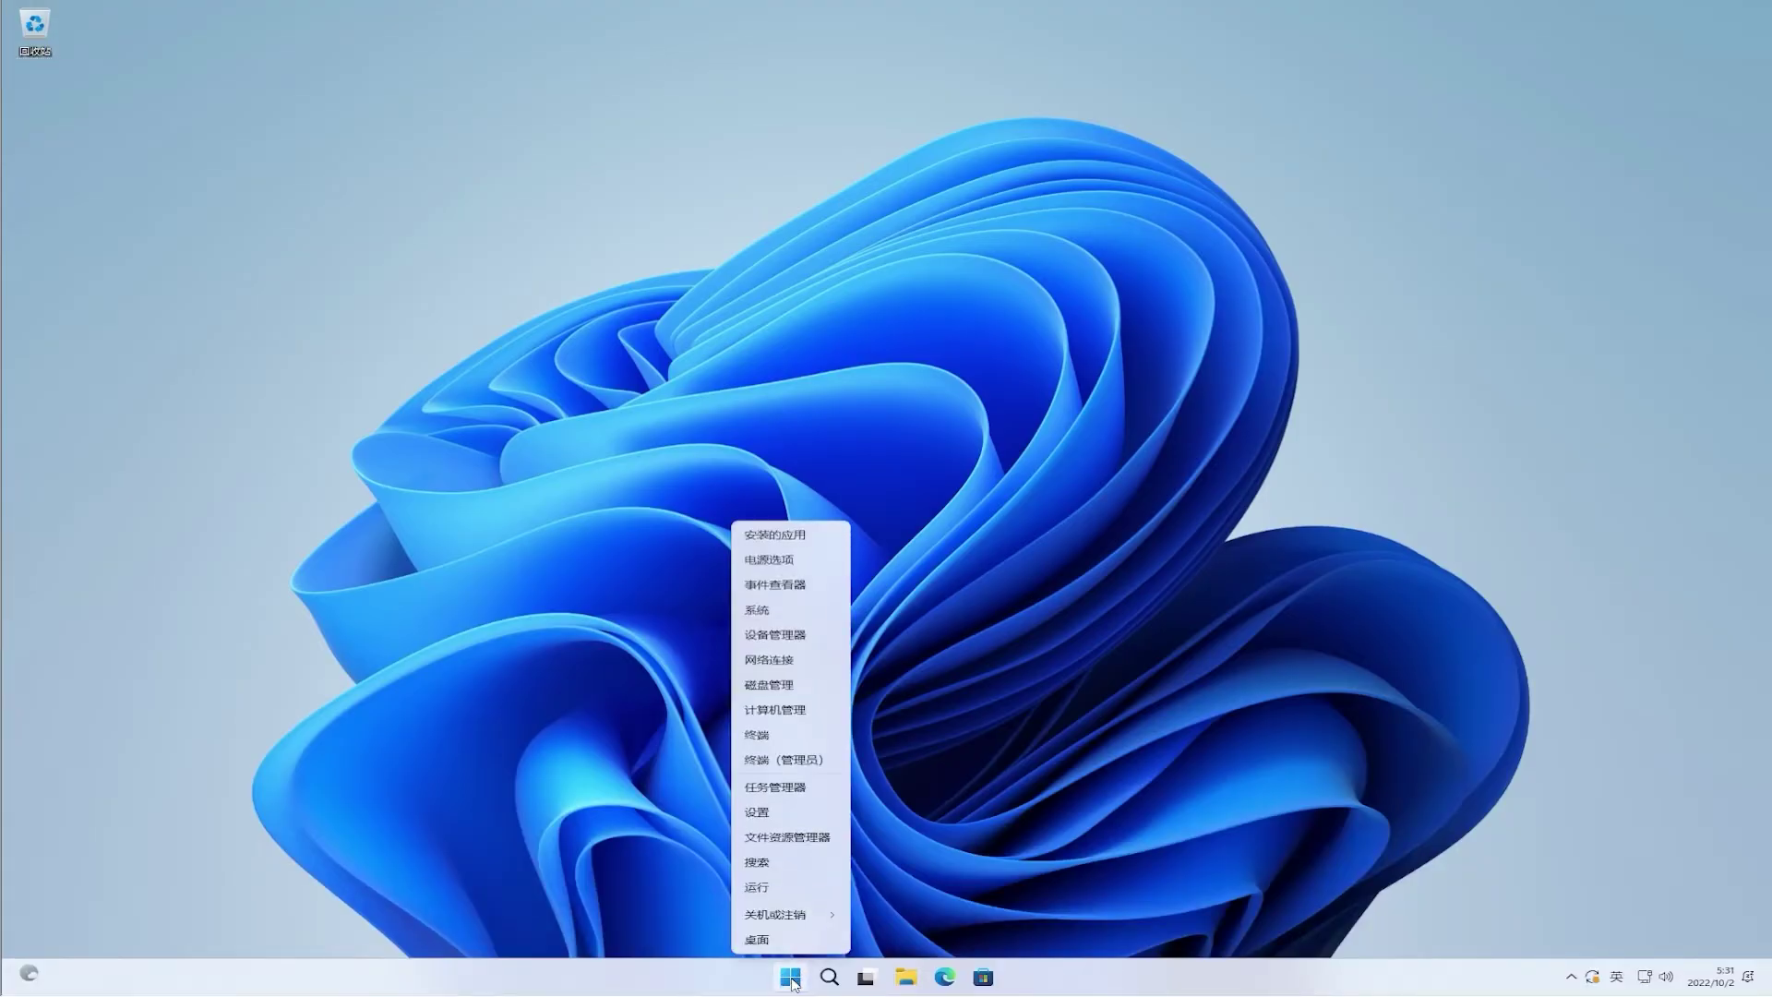
left_click(793, 790)
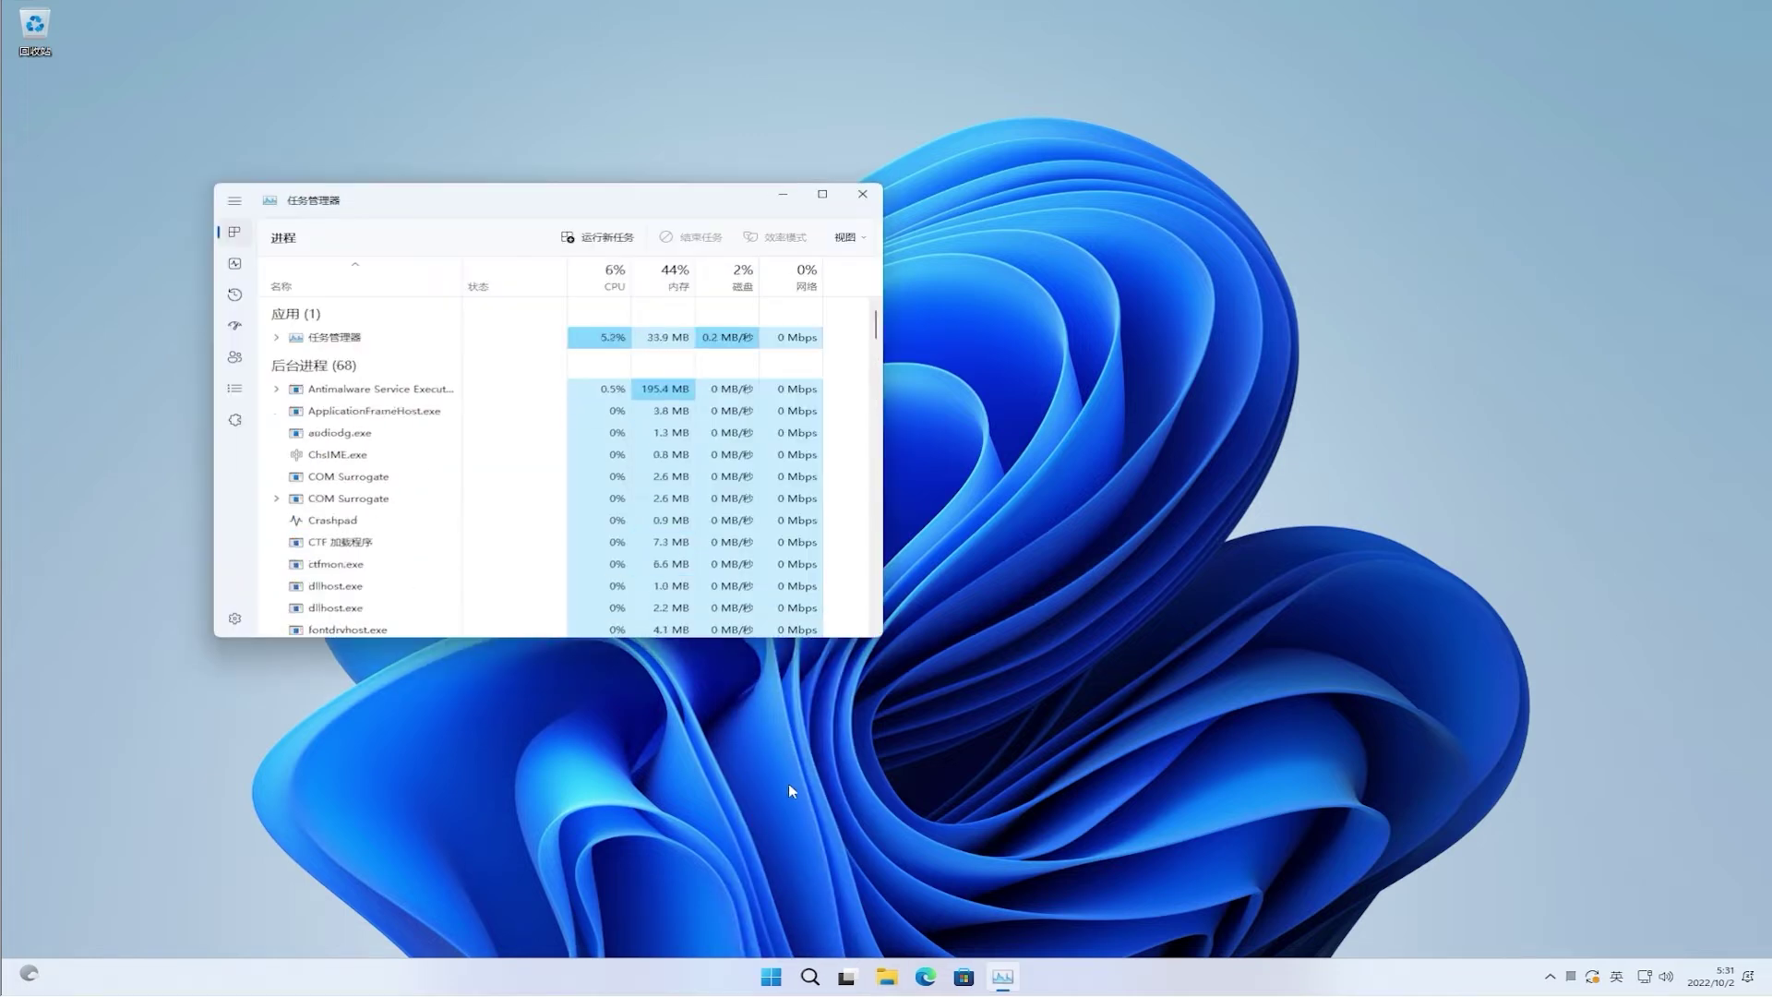
left_click(236, 264)
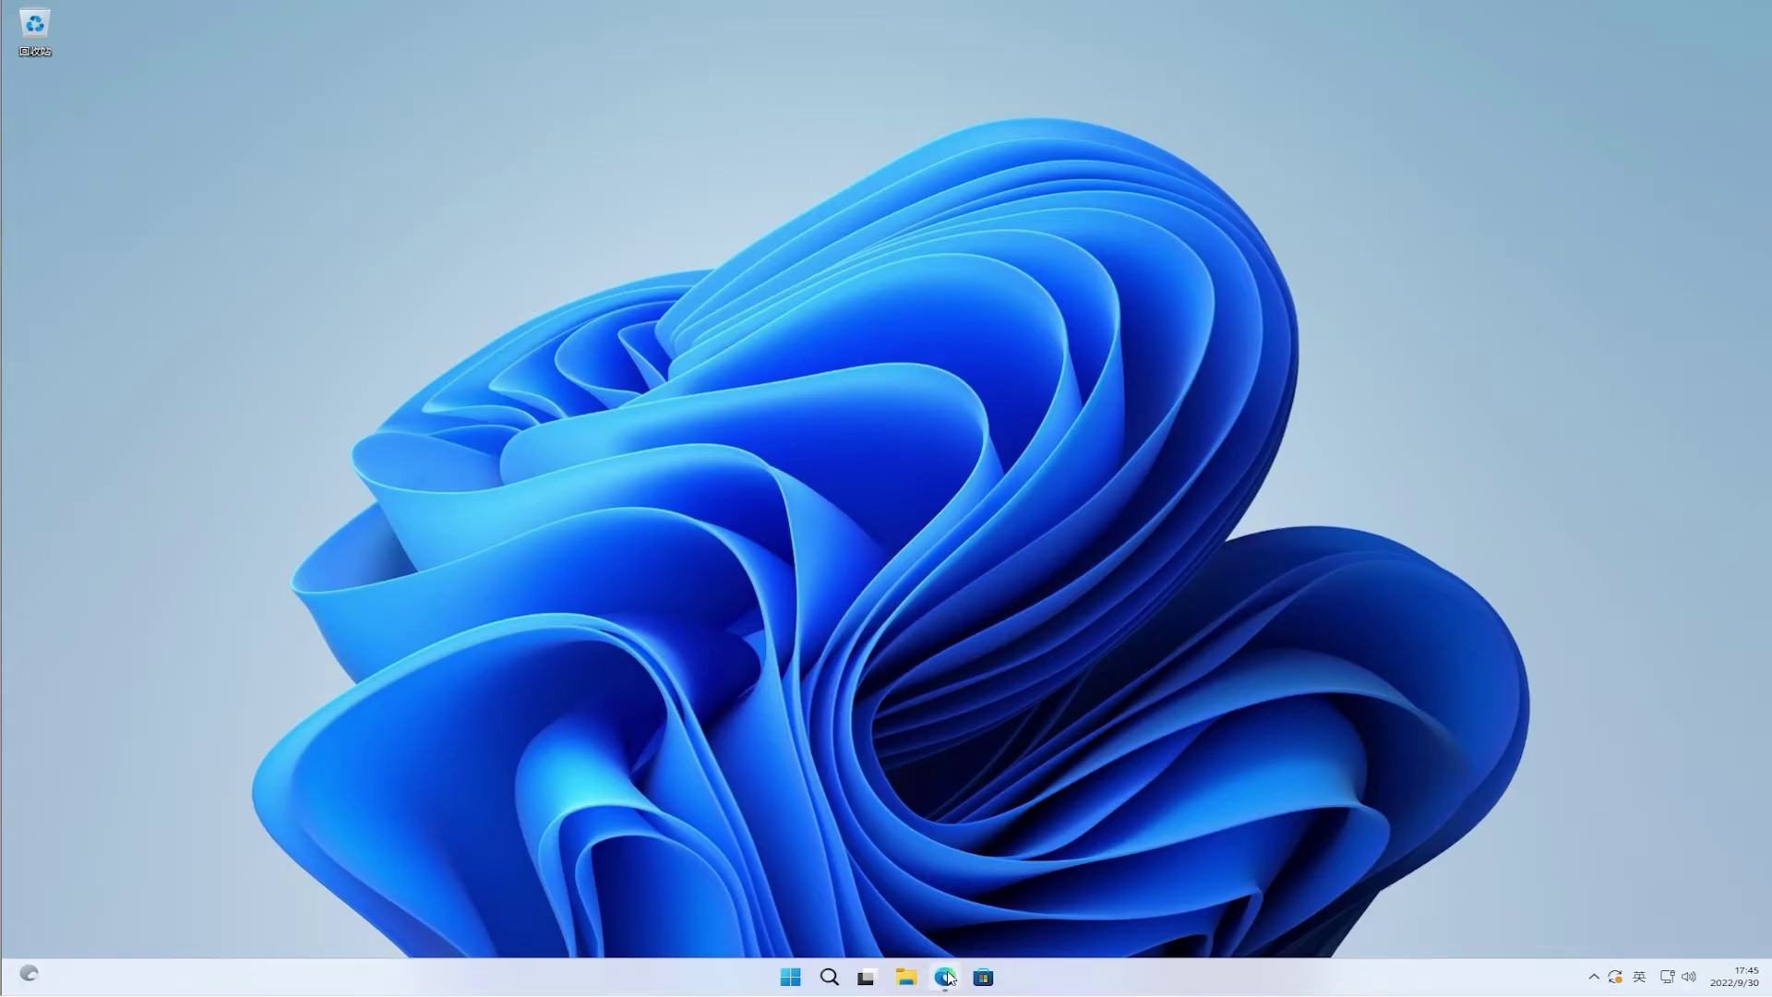
left_click(945, 976)
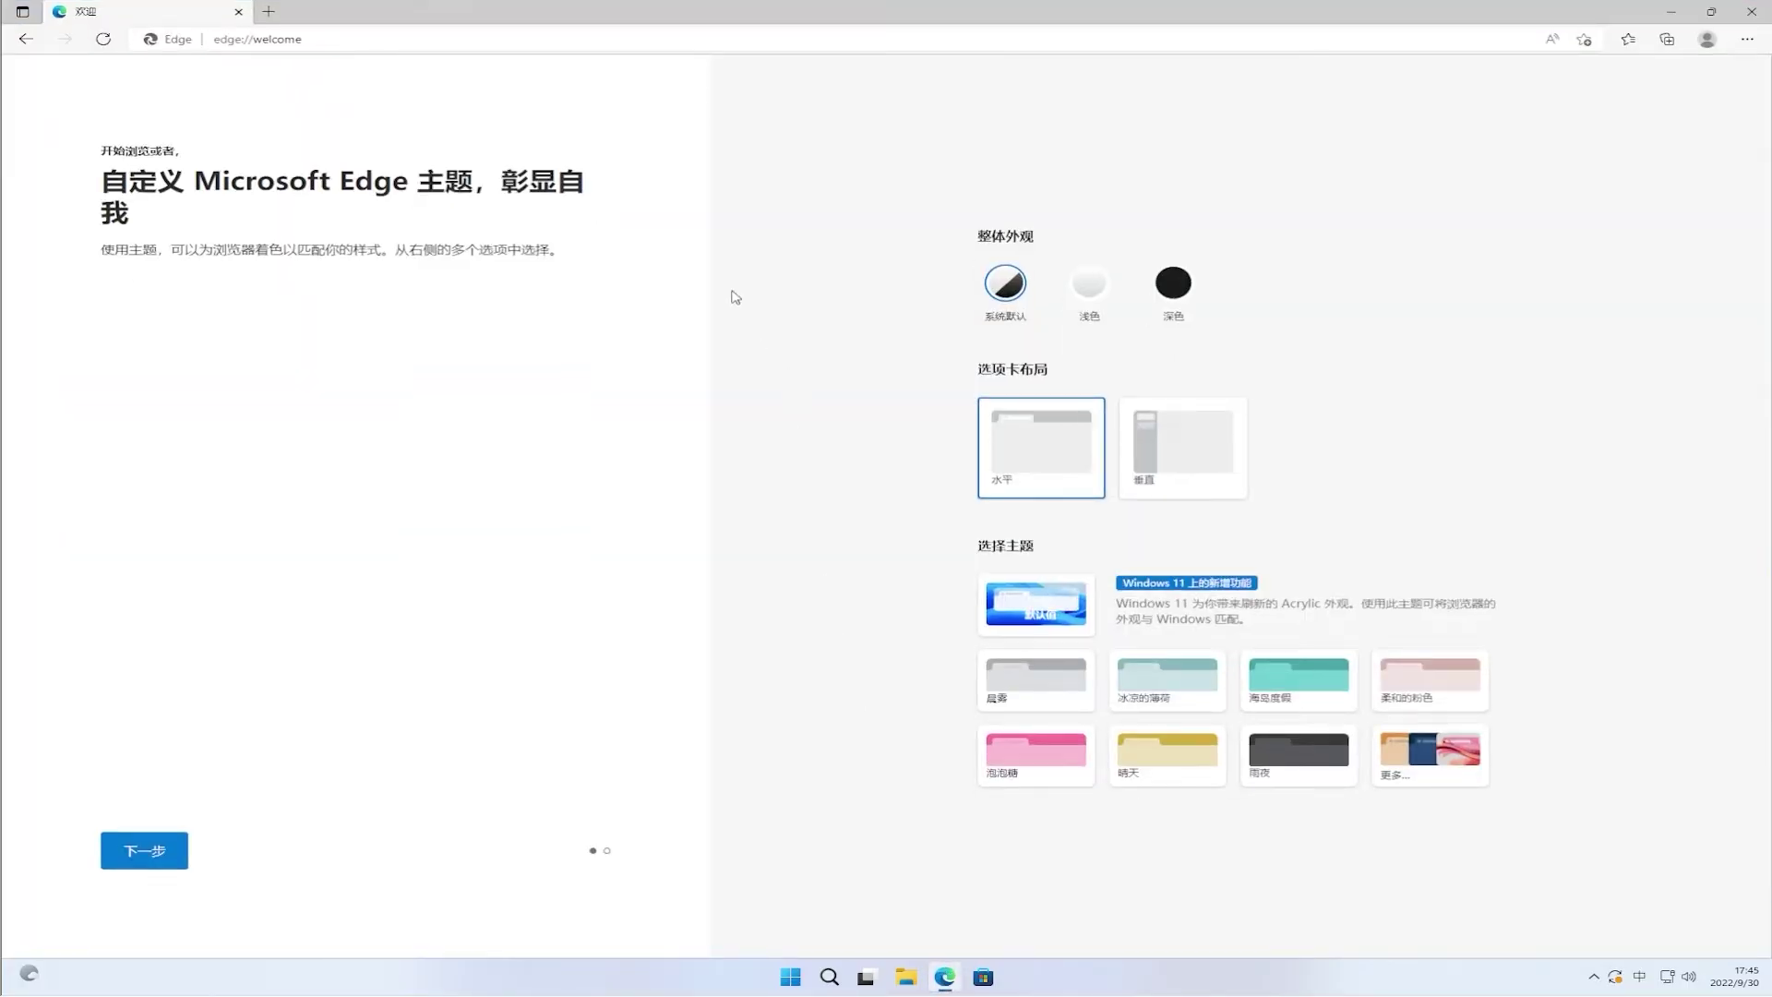
right_click(660, 38)
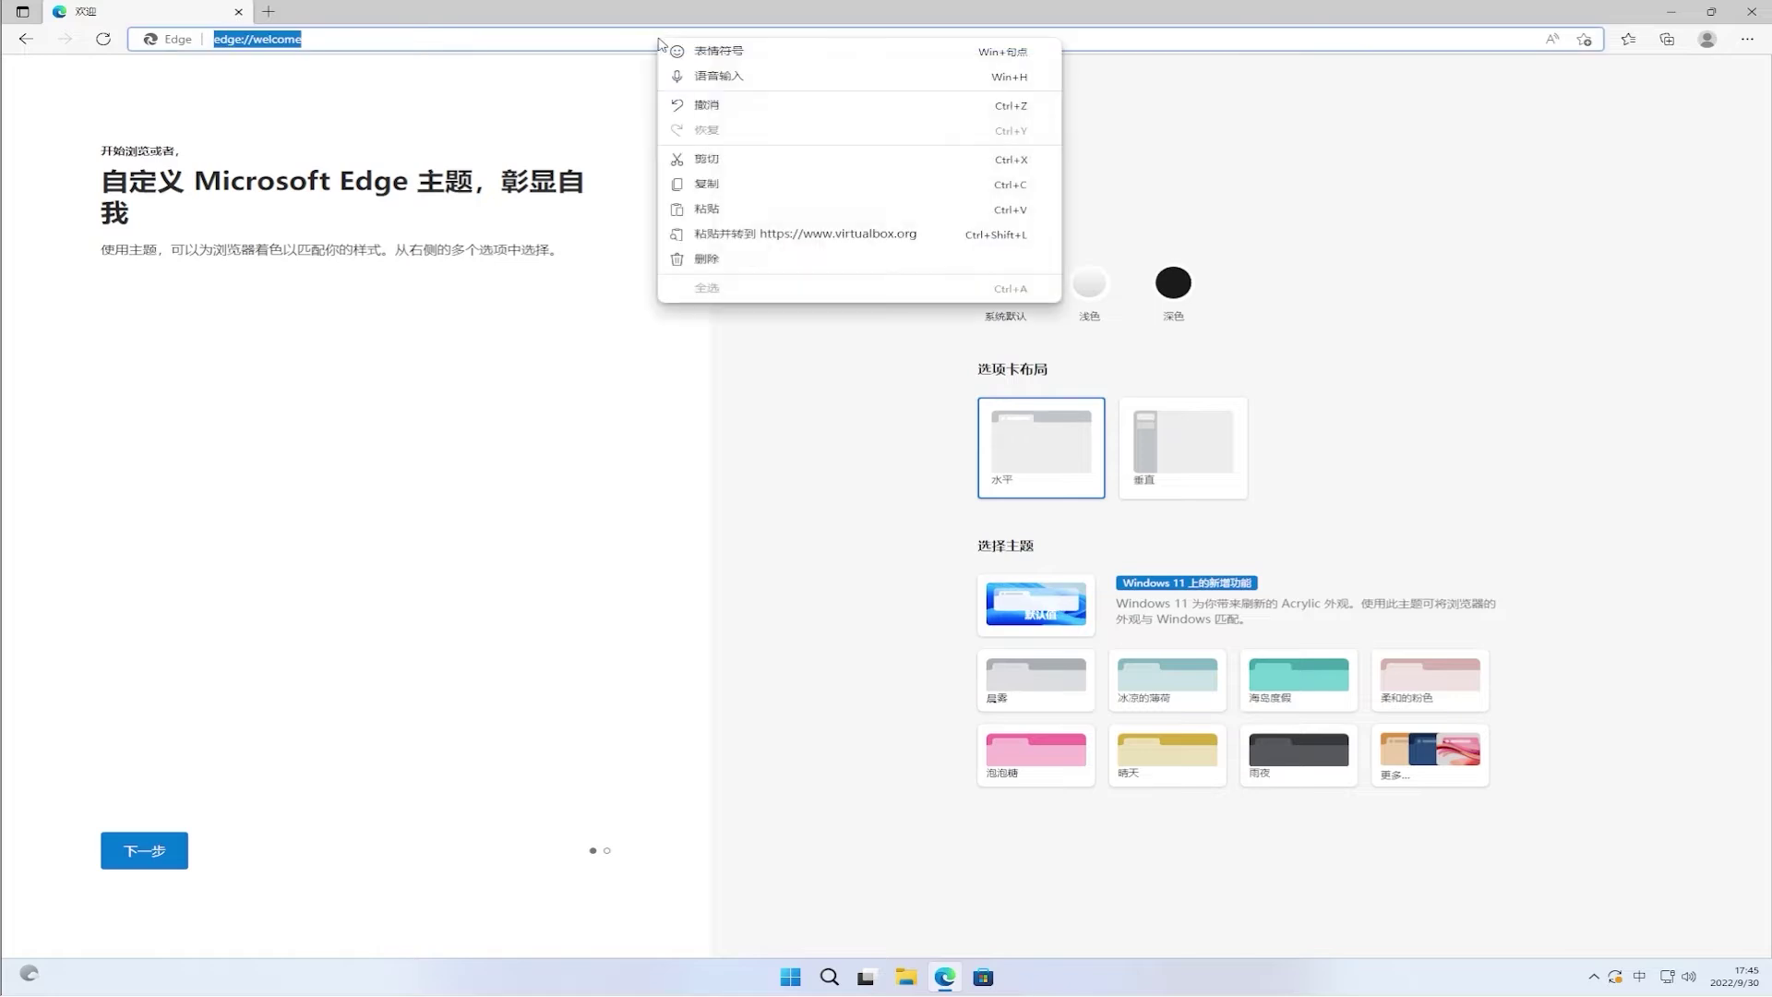
left_click(816, 236)
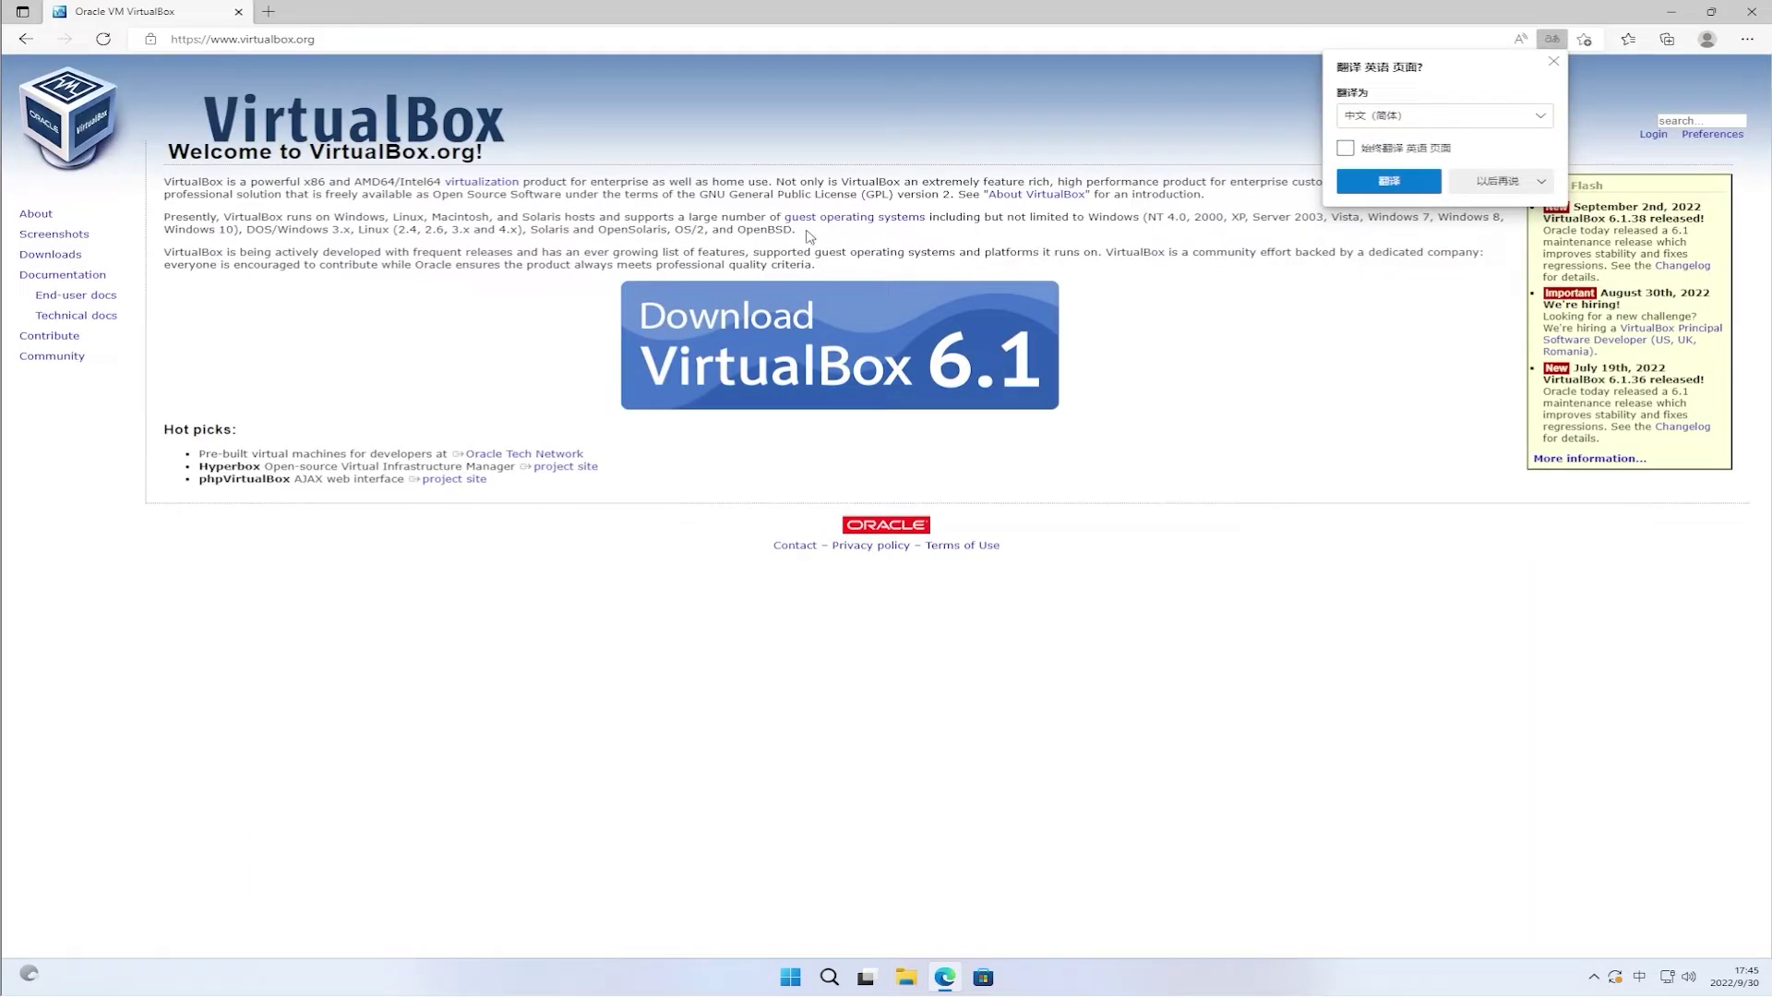
left_click(51, 255)
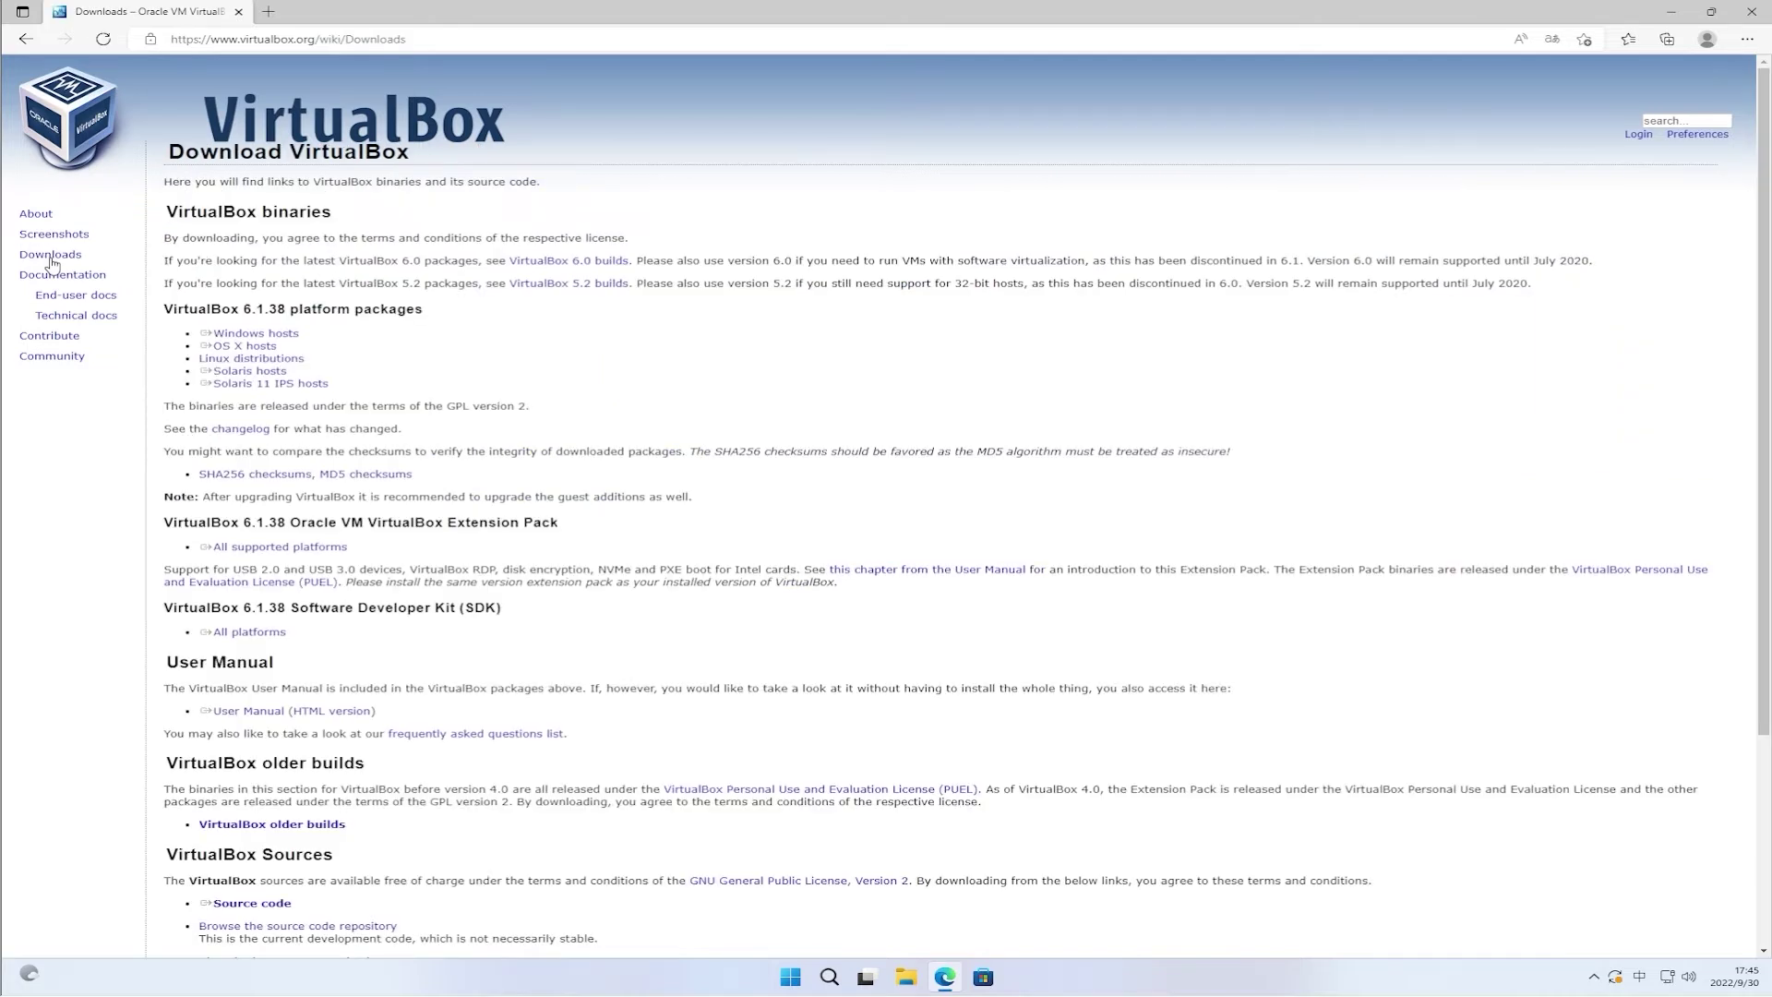
left_click(293, 339)
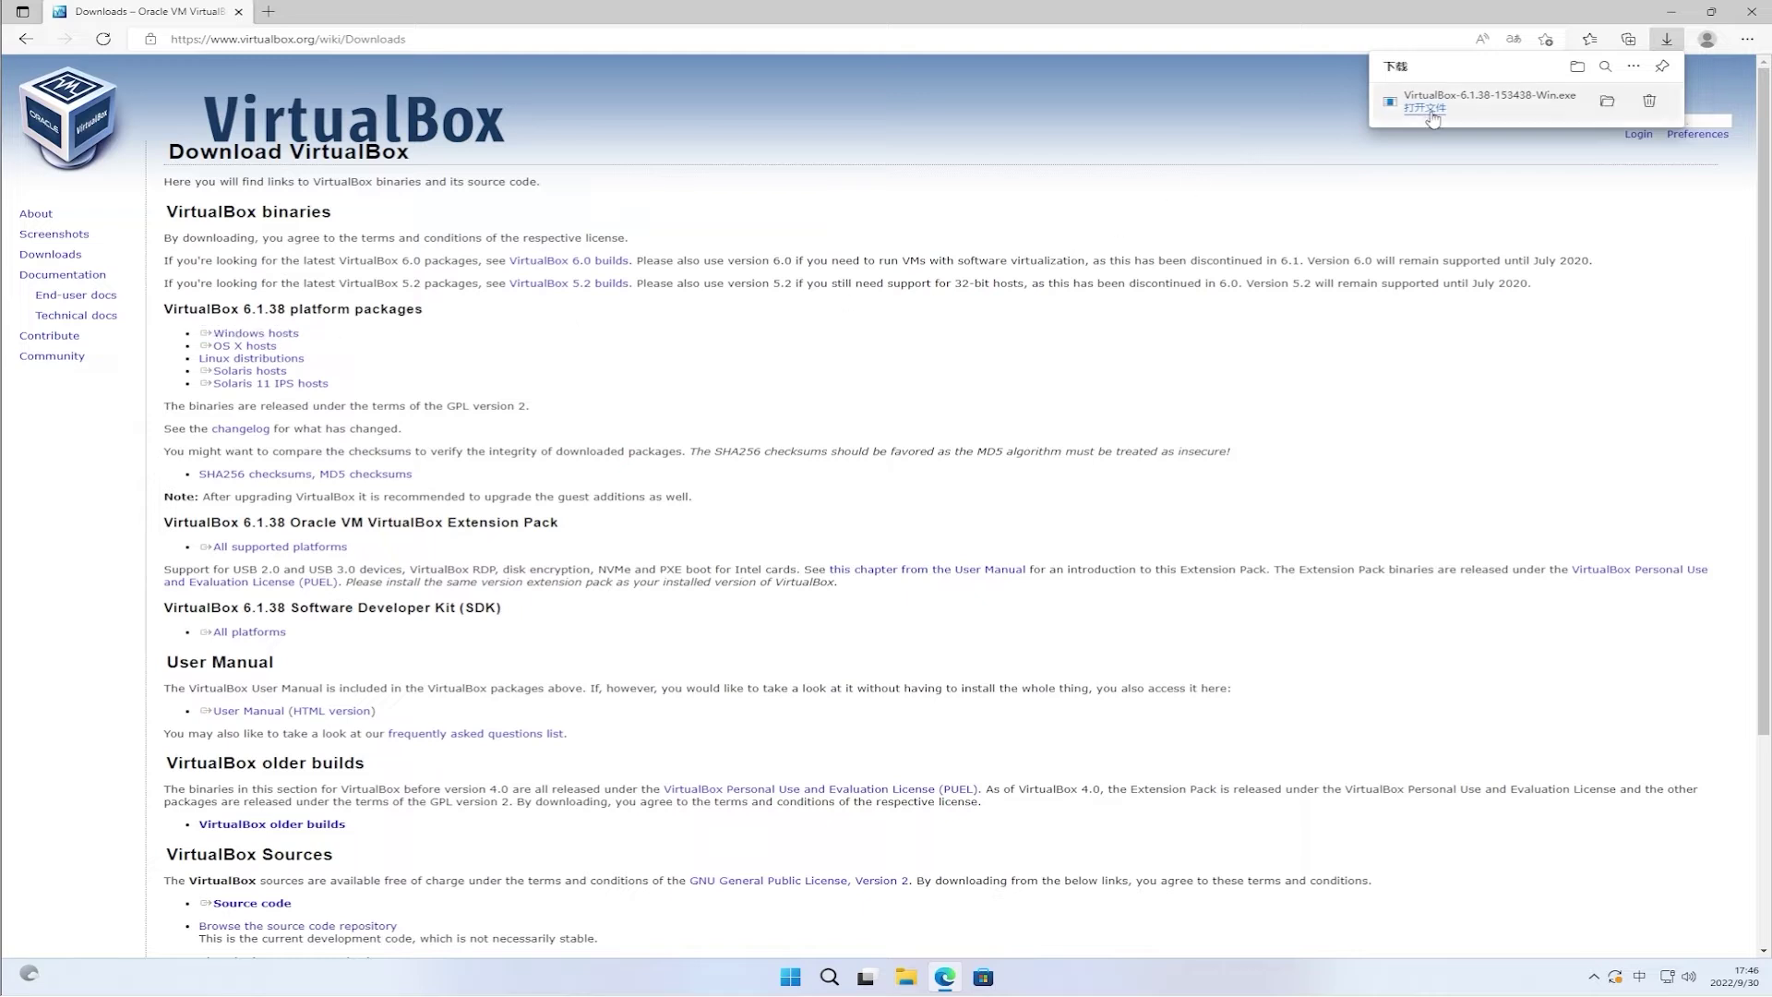
Launch the downloaded VirtualBox-6.1.38-153438-Win.exe, allow it to make changes to the device, and minimize the browser
left_click(1430, 110)
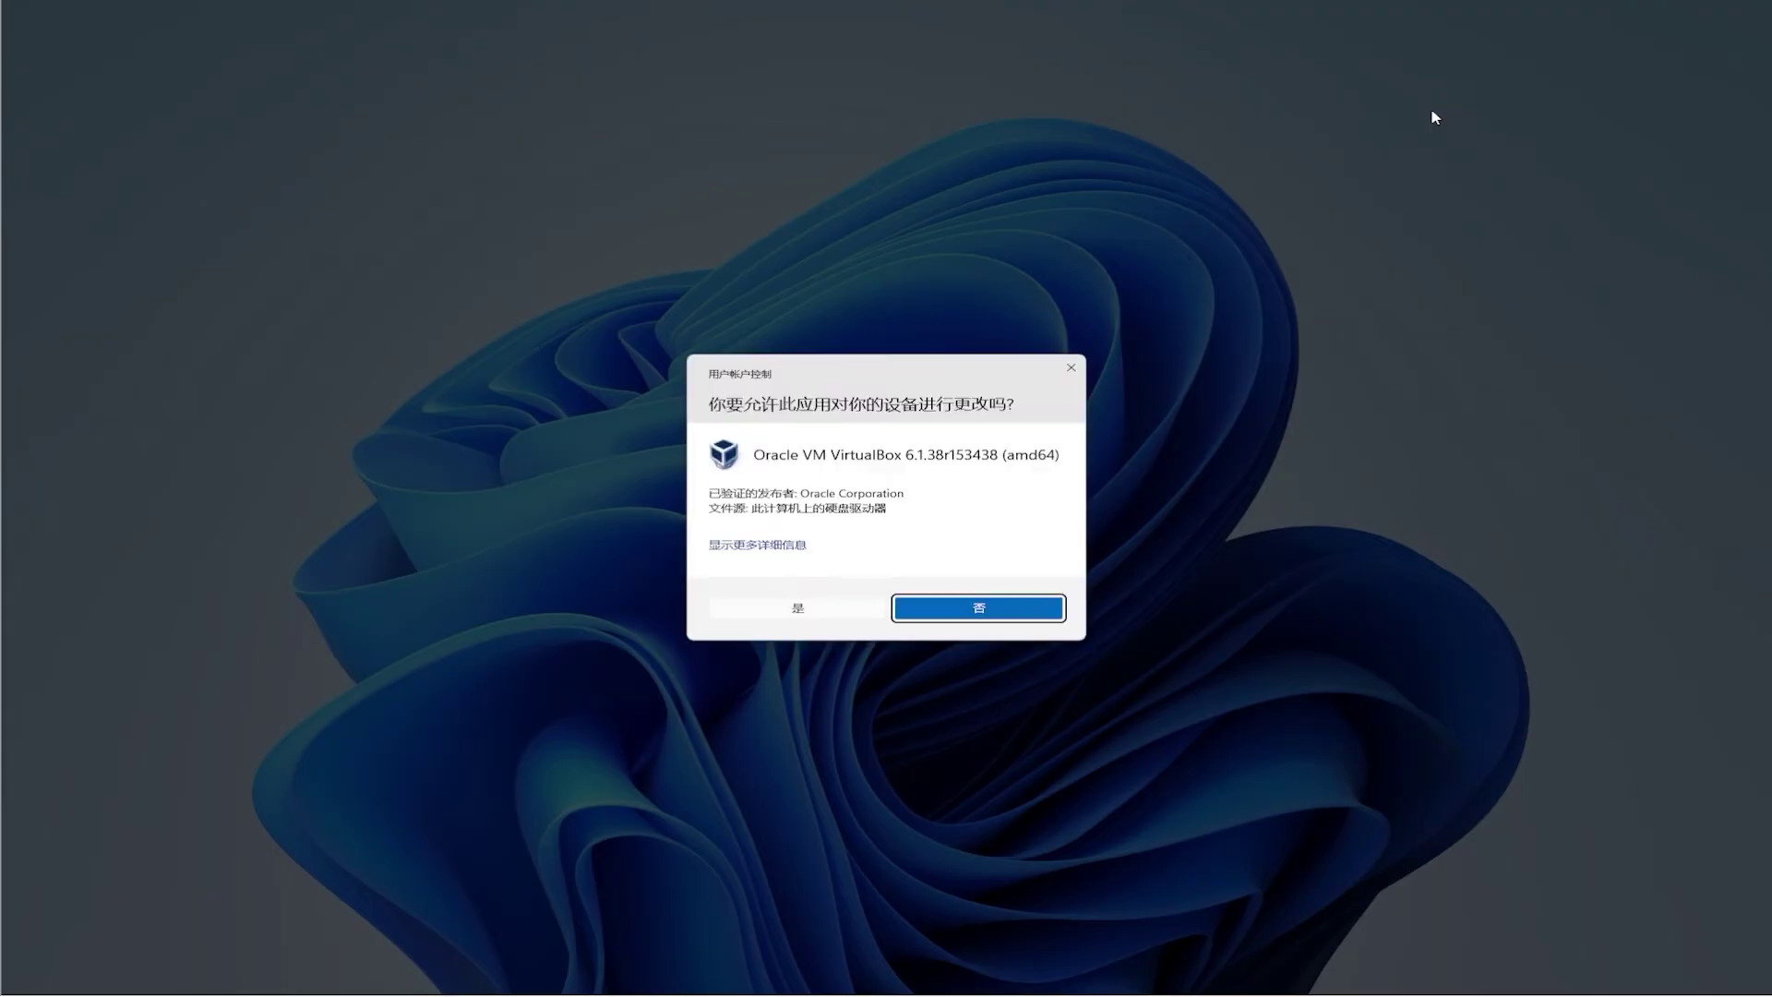
left_click(829, 614)
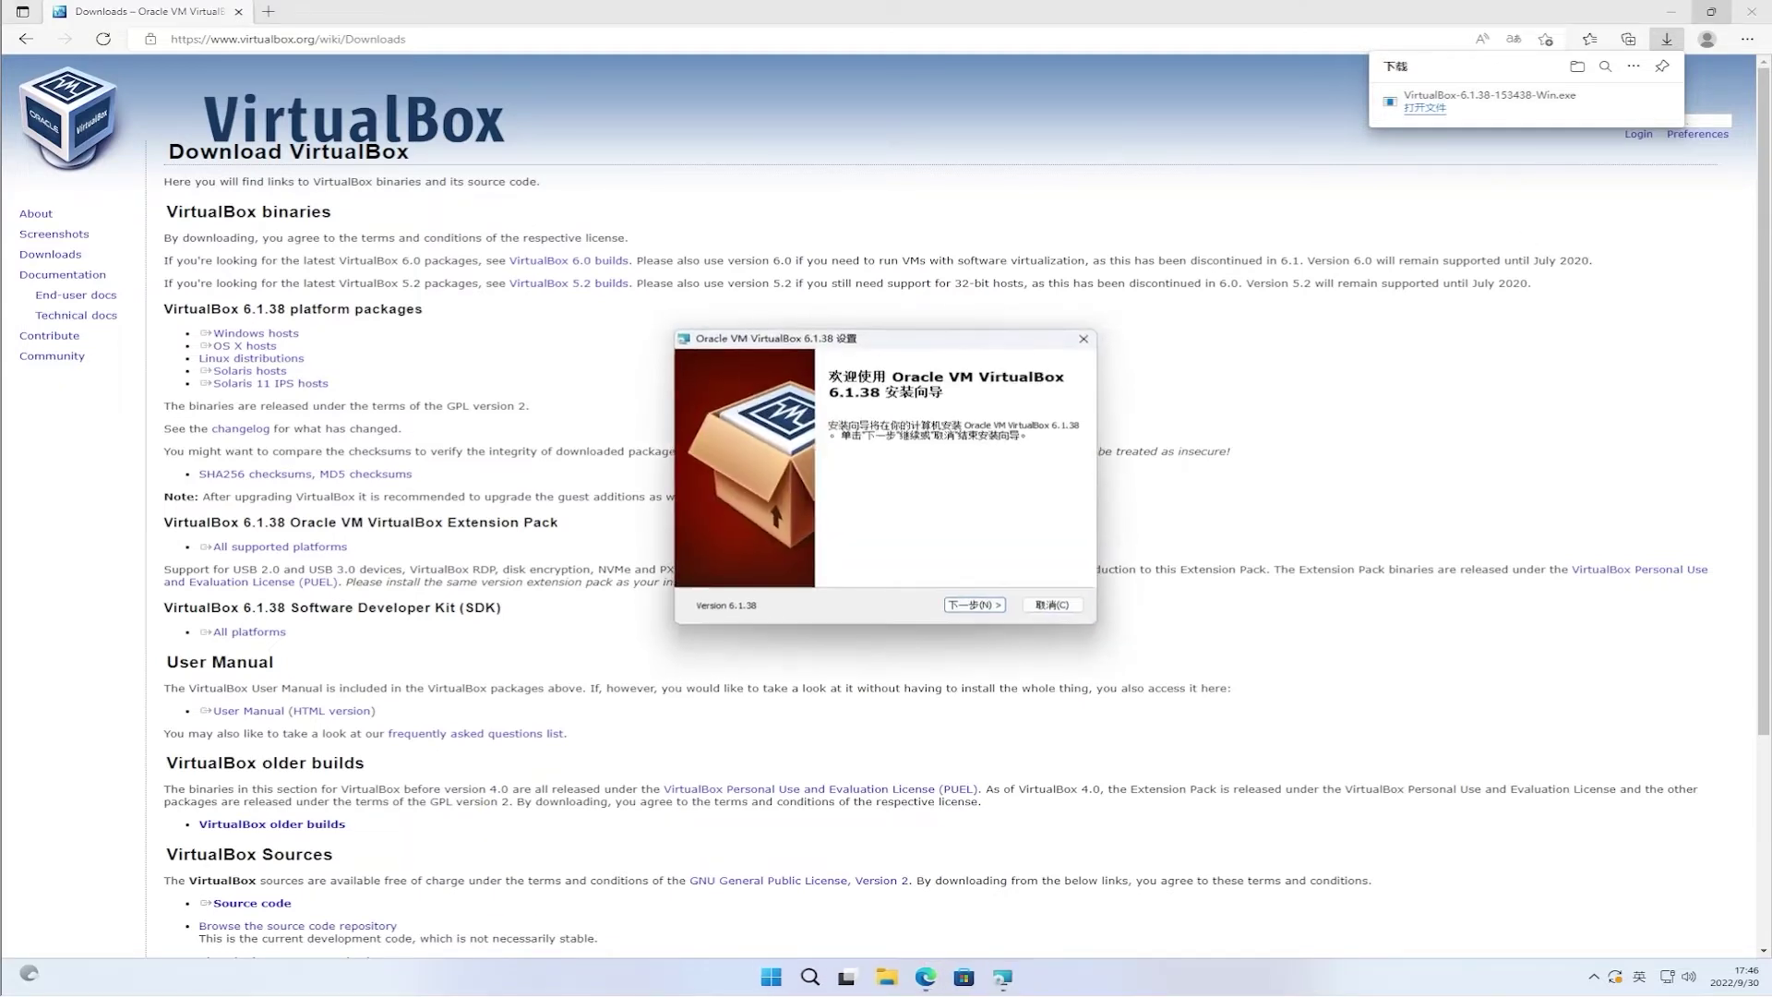
left_click(1670, 11)
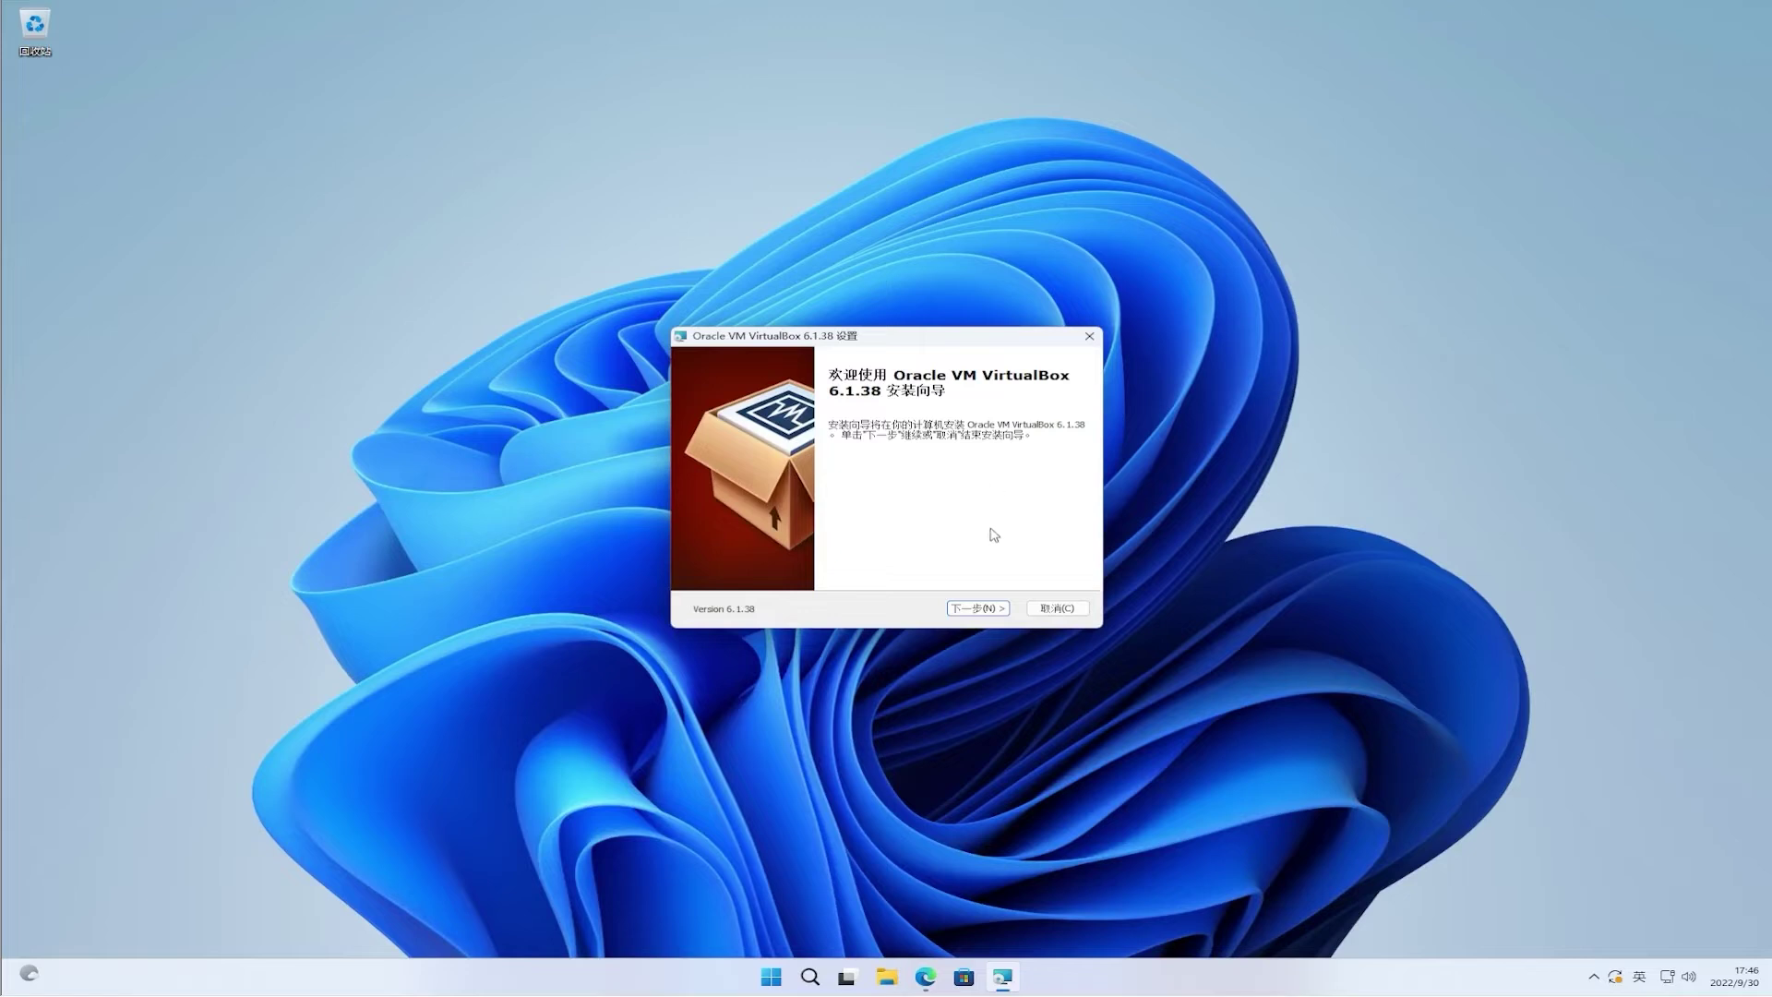
Install VirtualBox 6.1.38 with the default options, accept the network interface reset, and finish without launching the program
left_click(993, 610)
left_click(993, 613)
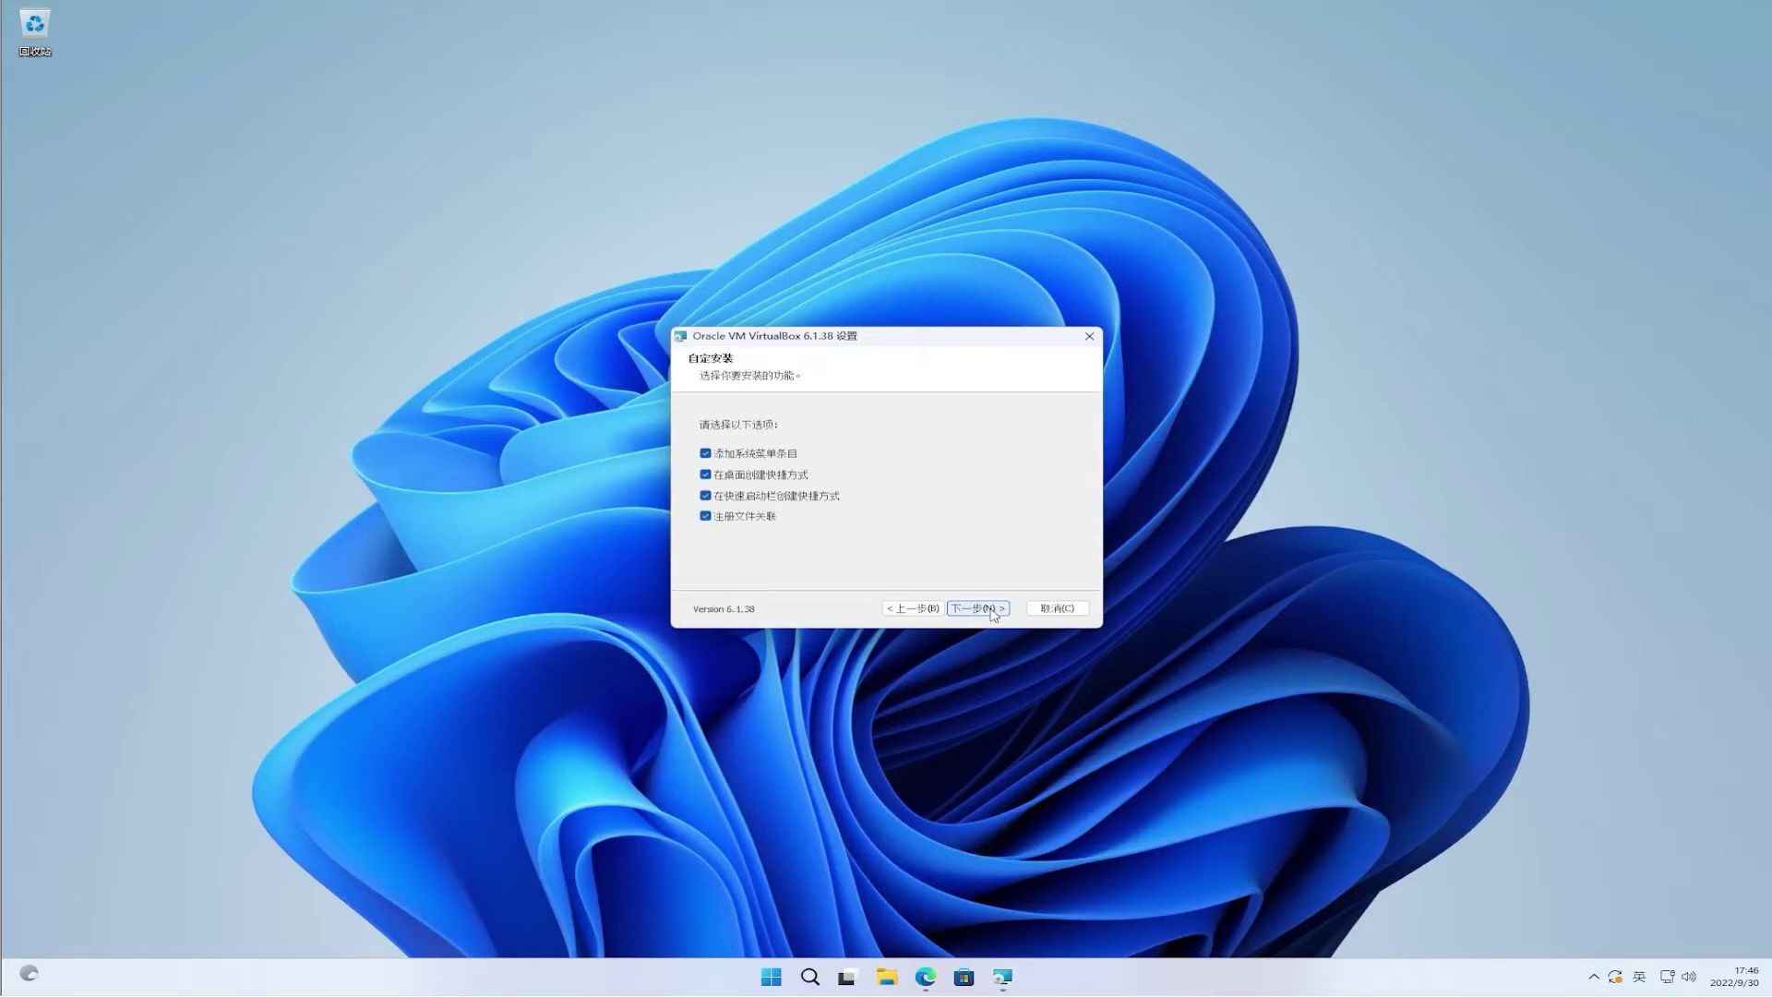
left_click(993, 611)
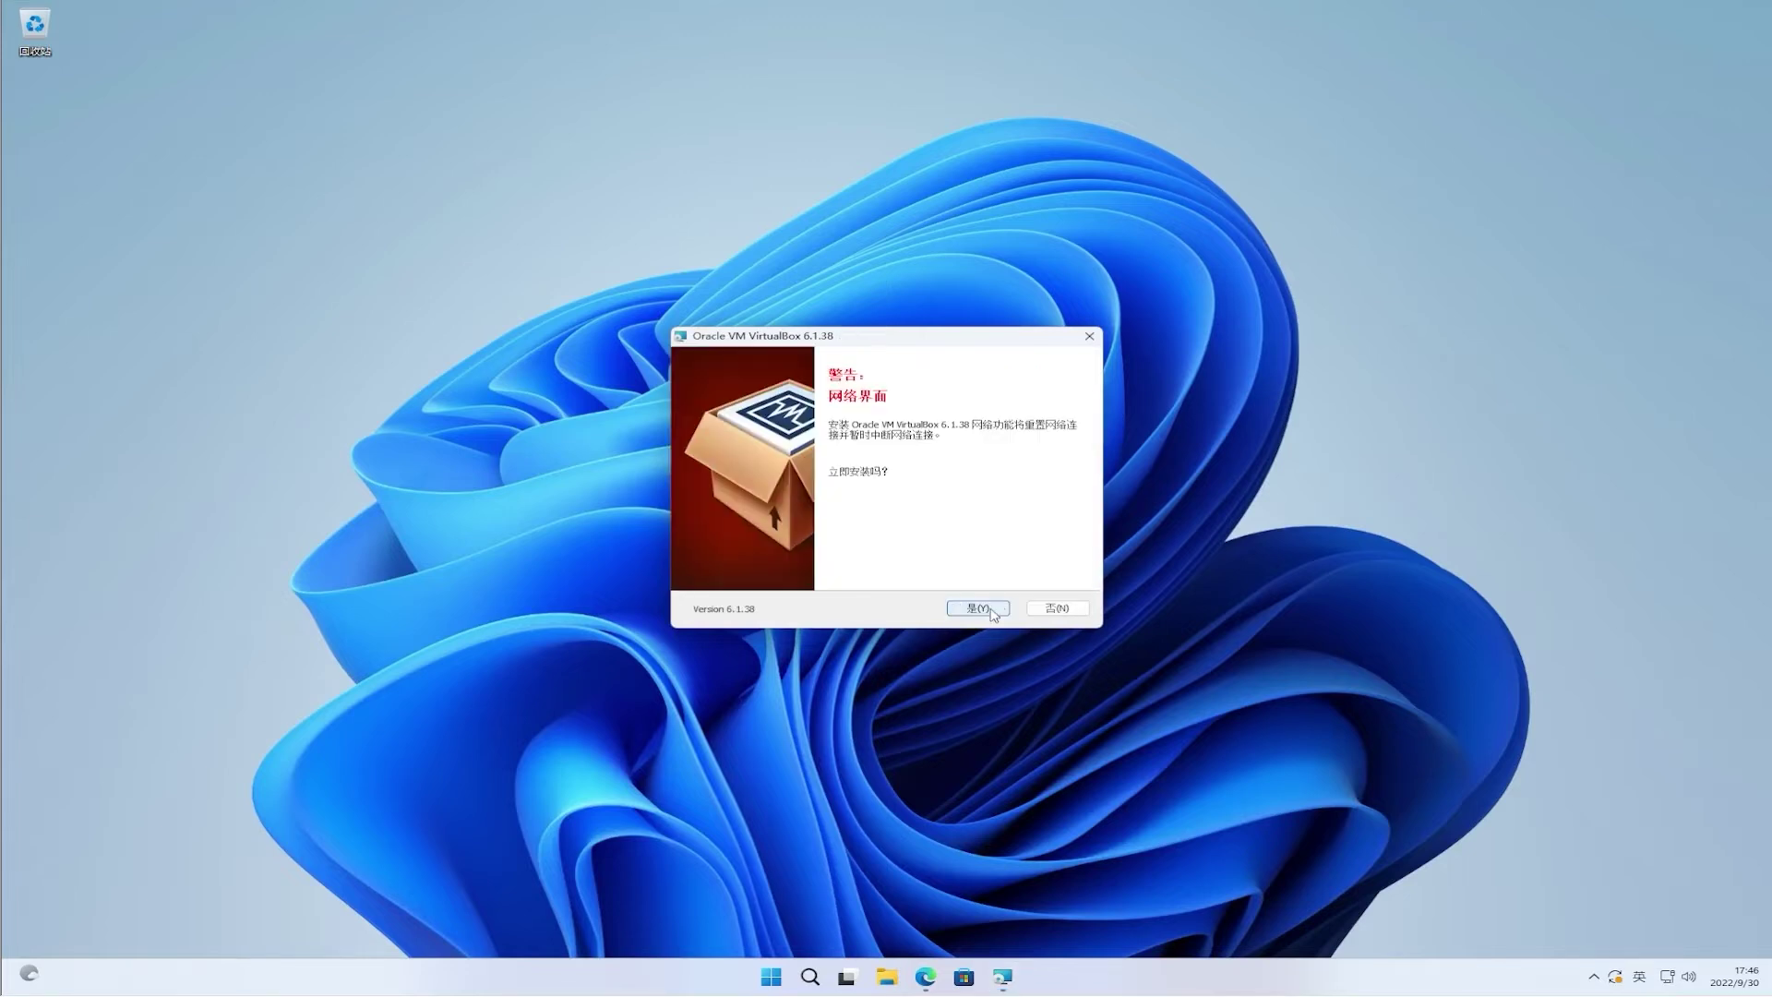
left_click(993, 611)
left_click(992, 610)
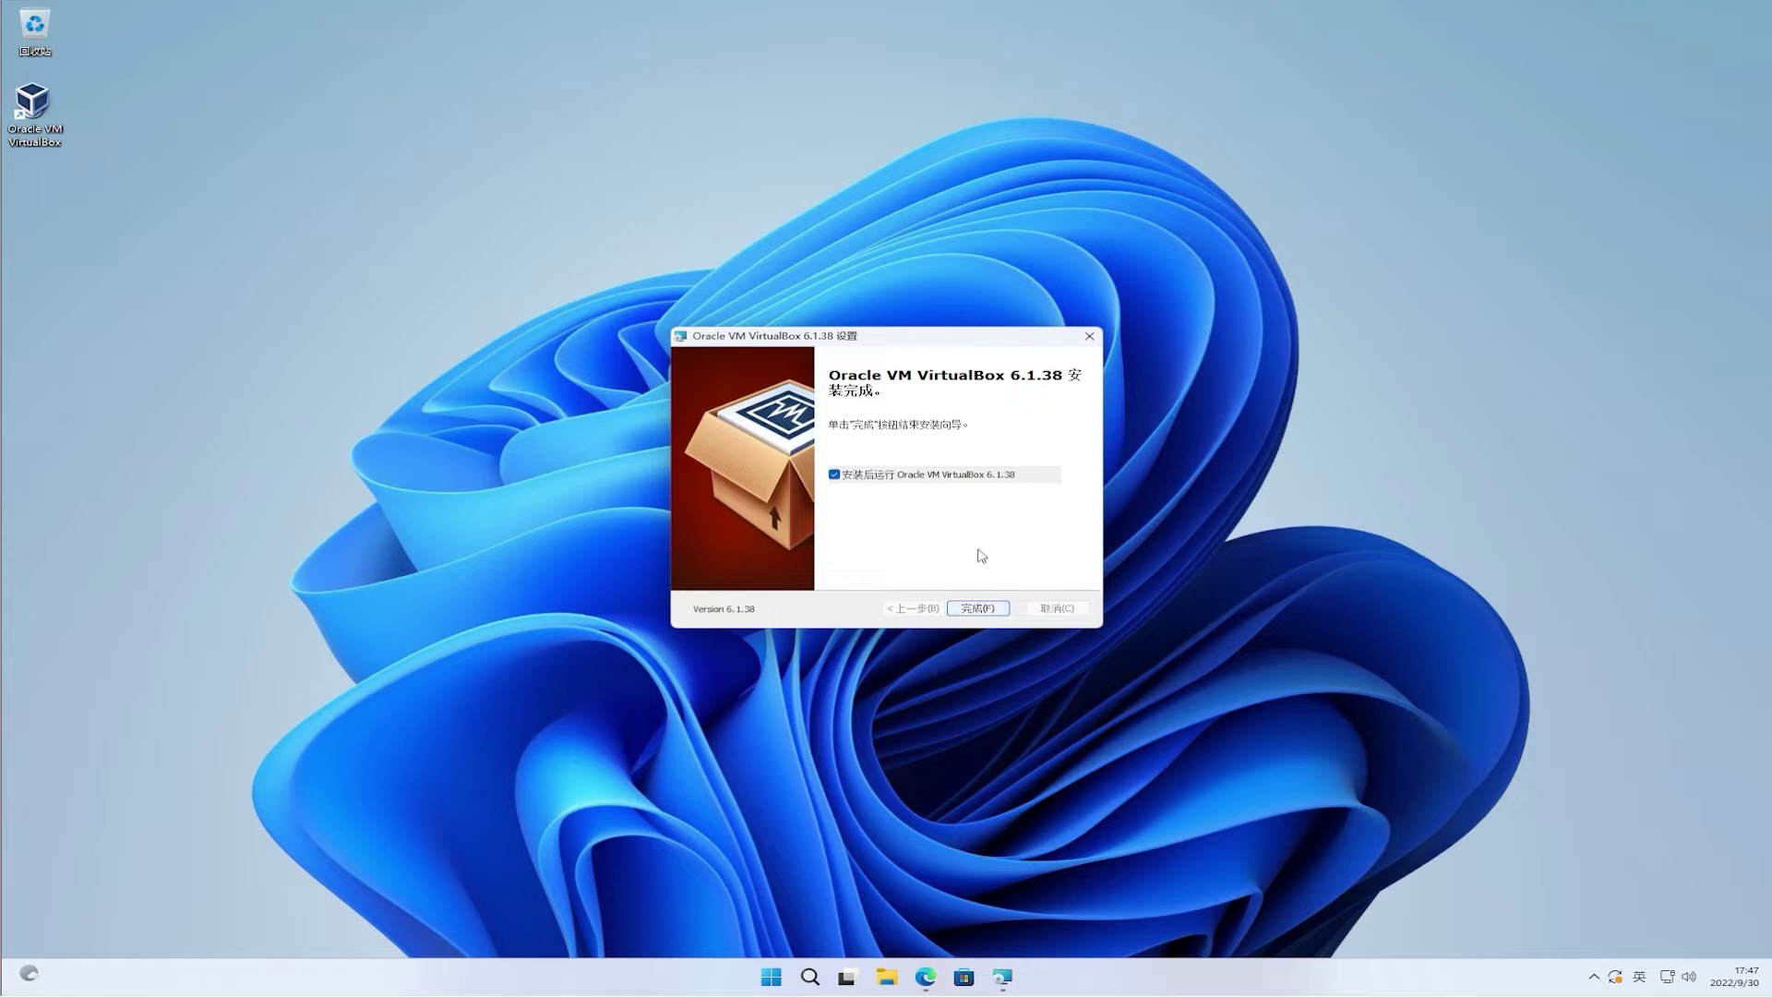
left_click(971, 478)
left_click(977, 608)
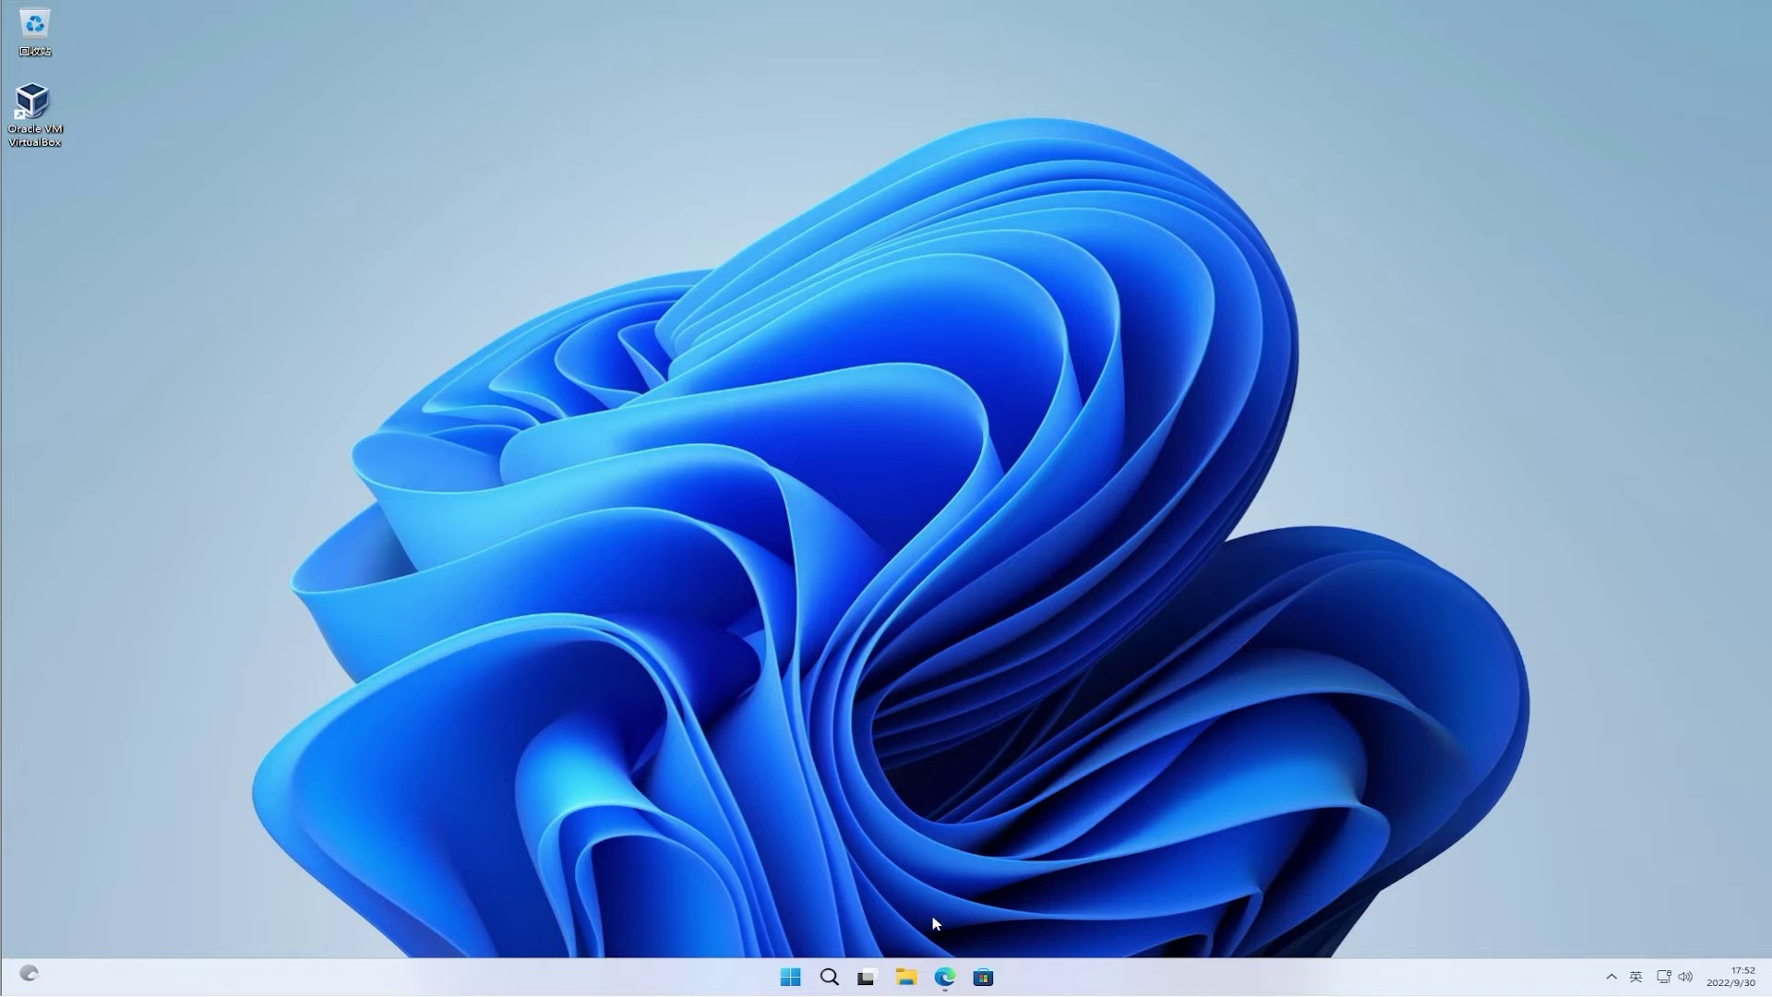
Download the VirtualBox 6.1.38 Extension Pack for all supported platforms in Edge and show the file in its download folder
left_click(945, 976)
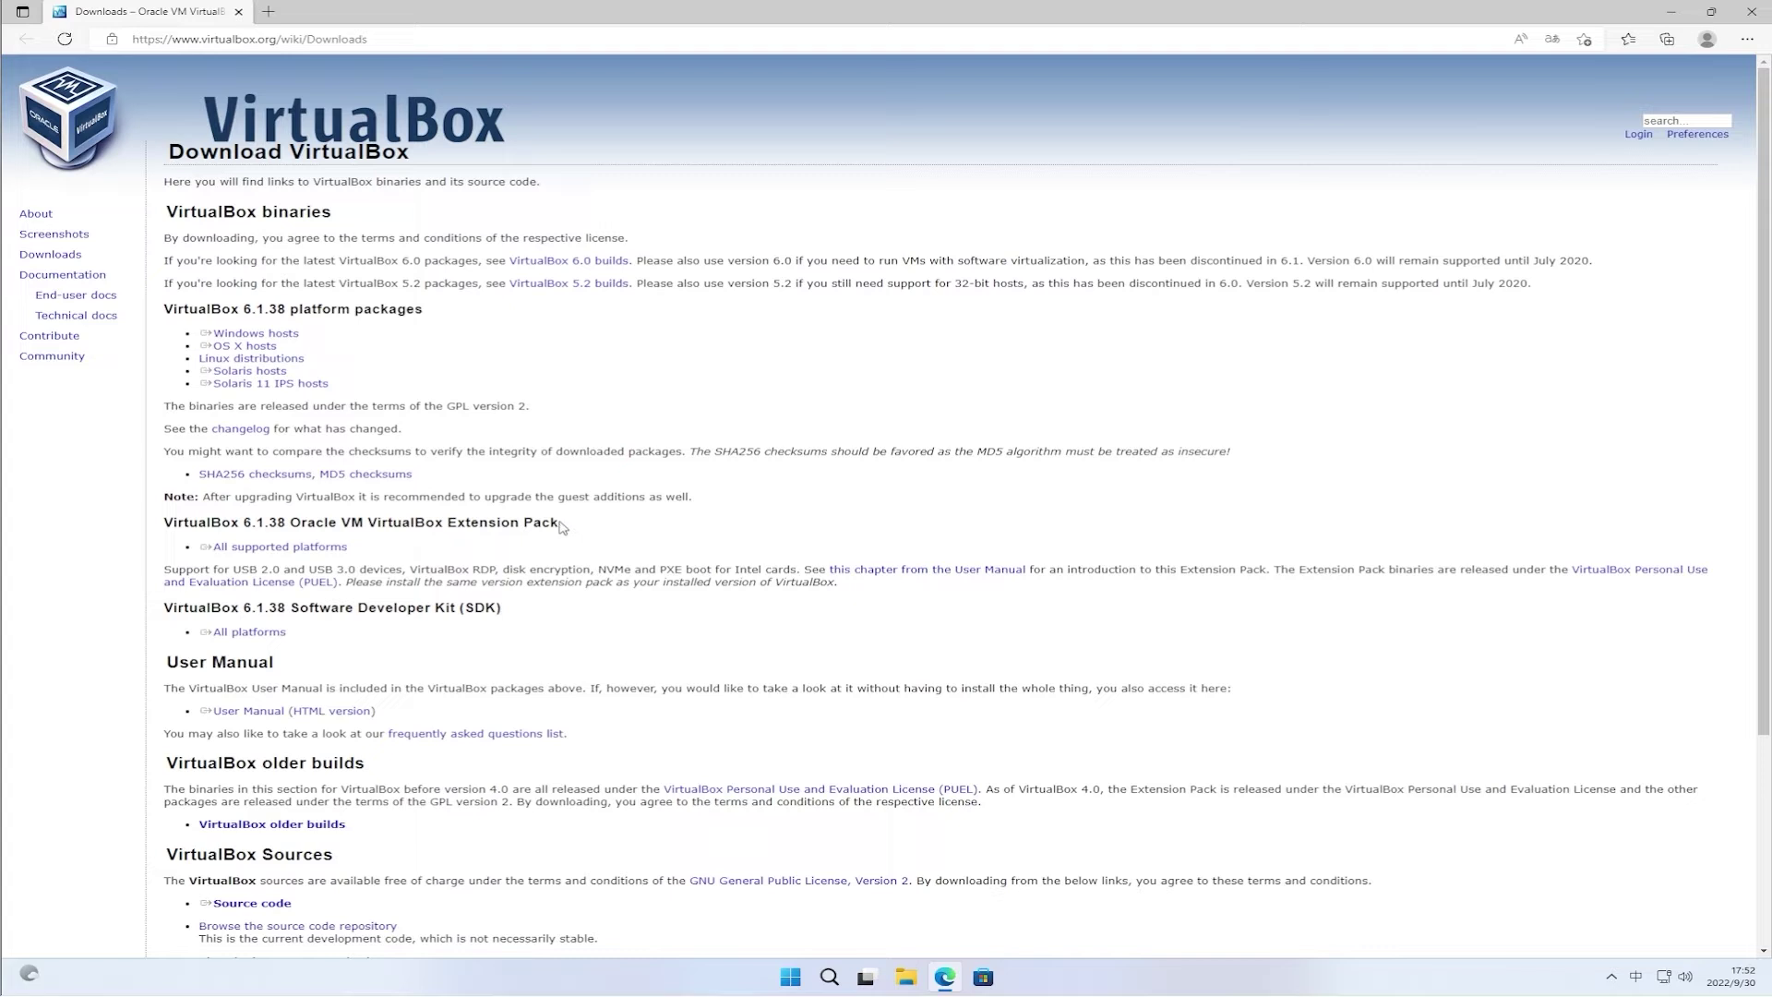
left_click(309, 546)
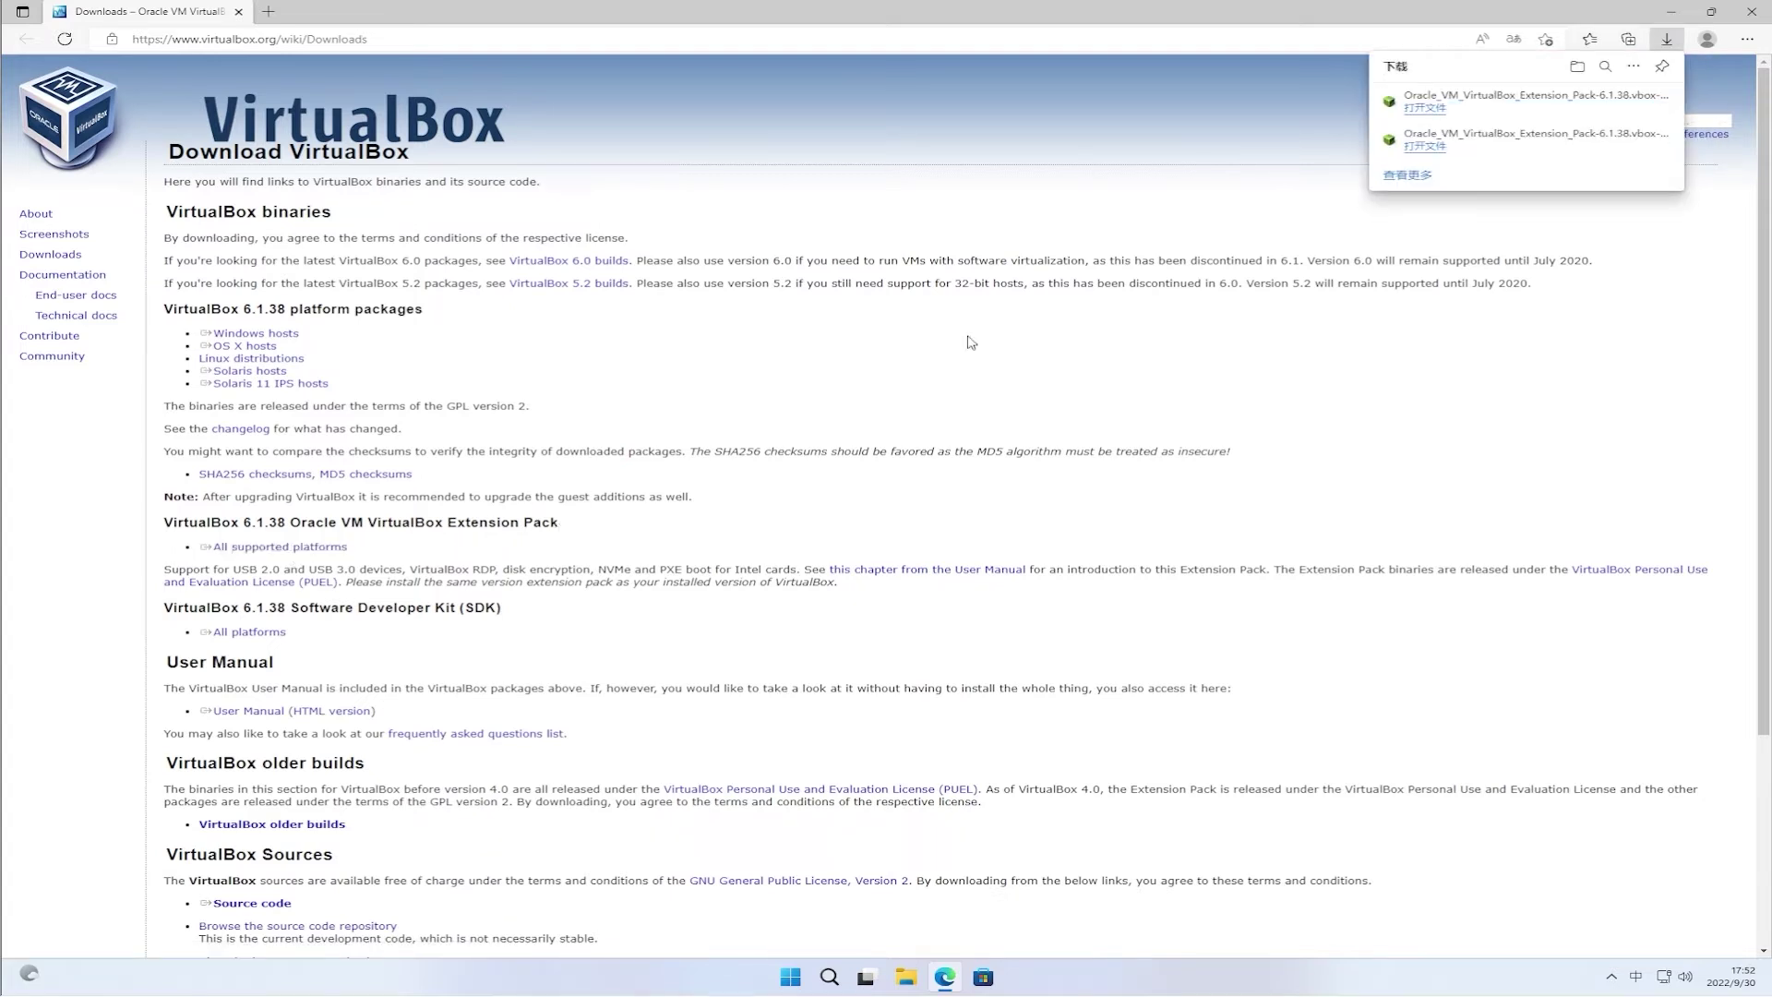
left_click(1605, 103)
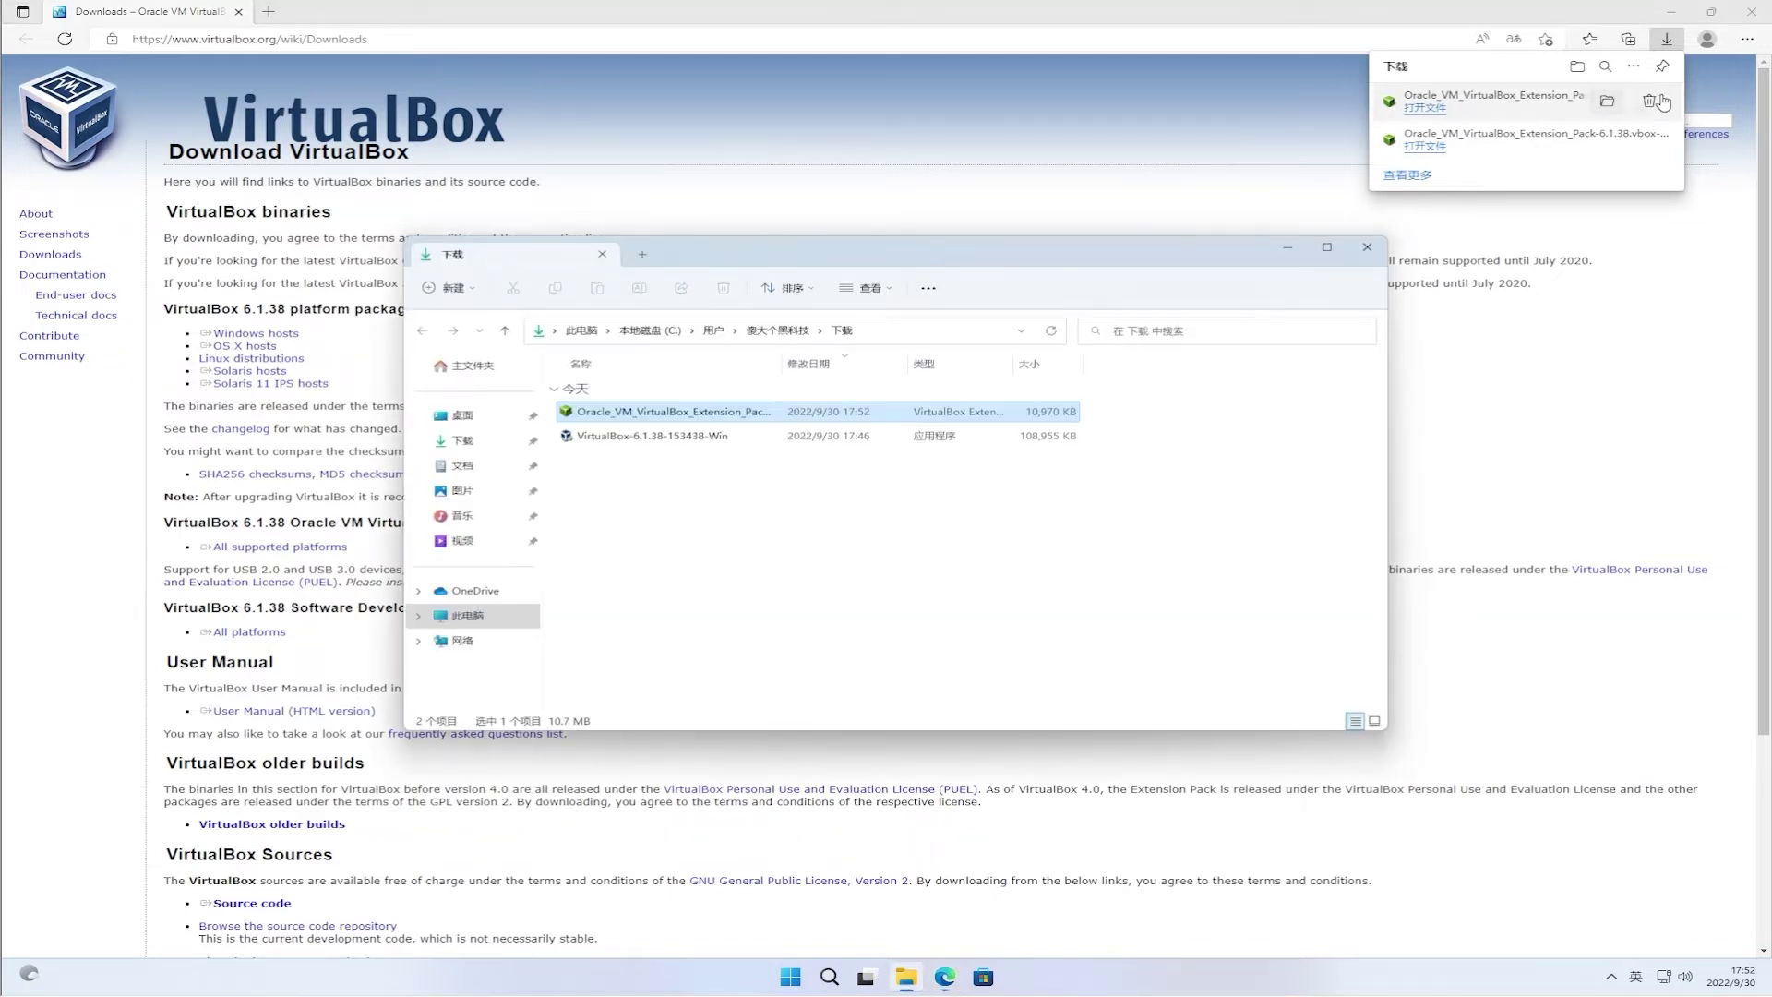
left_click(1670, 11)
left_click_drag(1071, 254, 1046, 256)
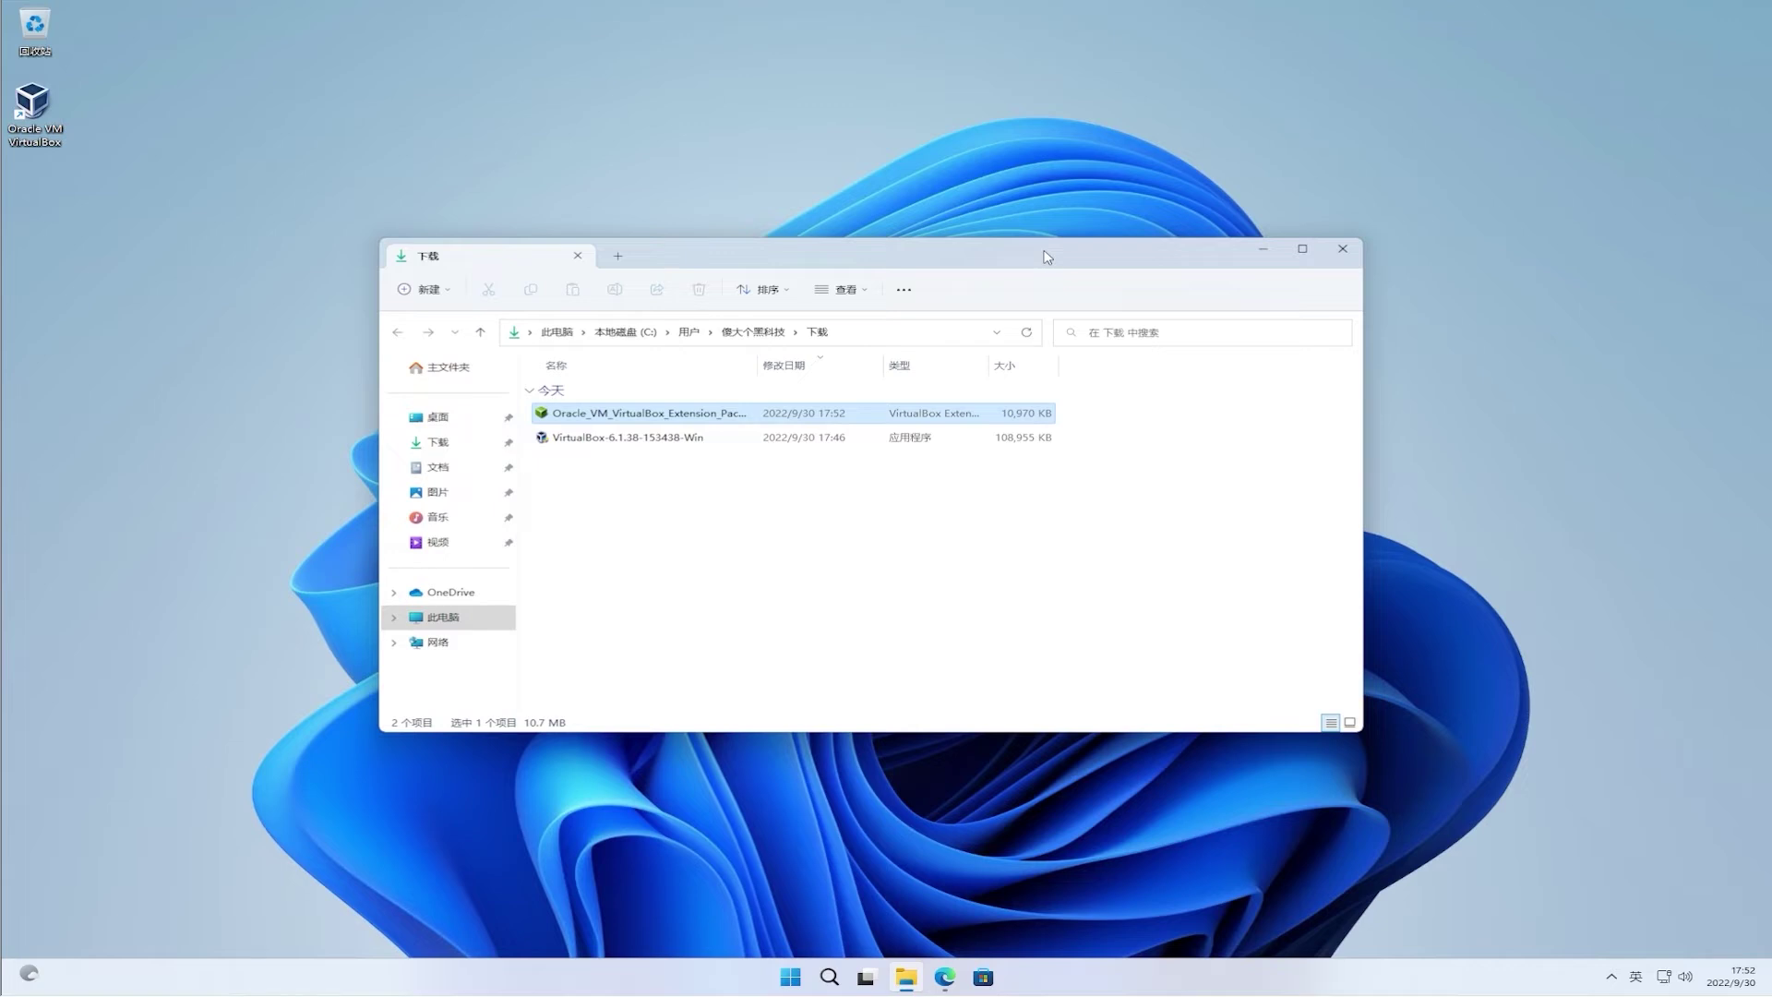
Open Oracle VM VirtualBox and add the Oracle_VM_VirtualBox_Extension_Pack-6.1.38 file to the extensions in the global preferences
double_click(31, 118)
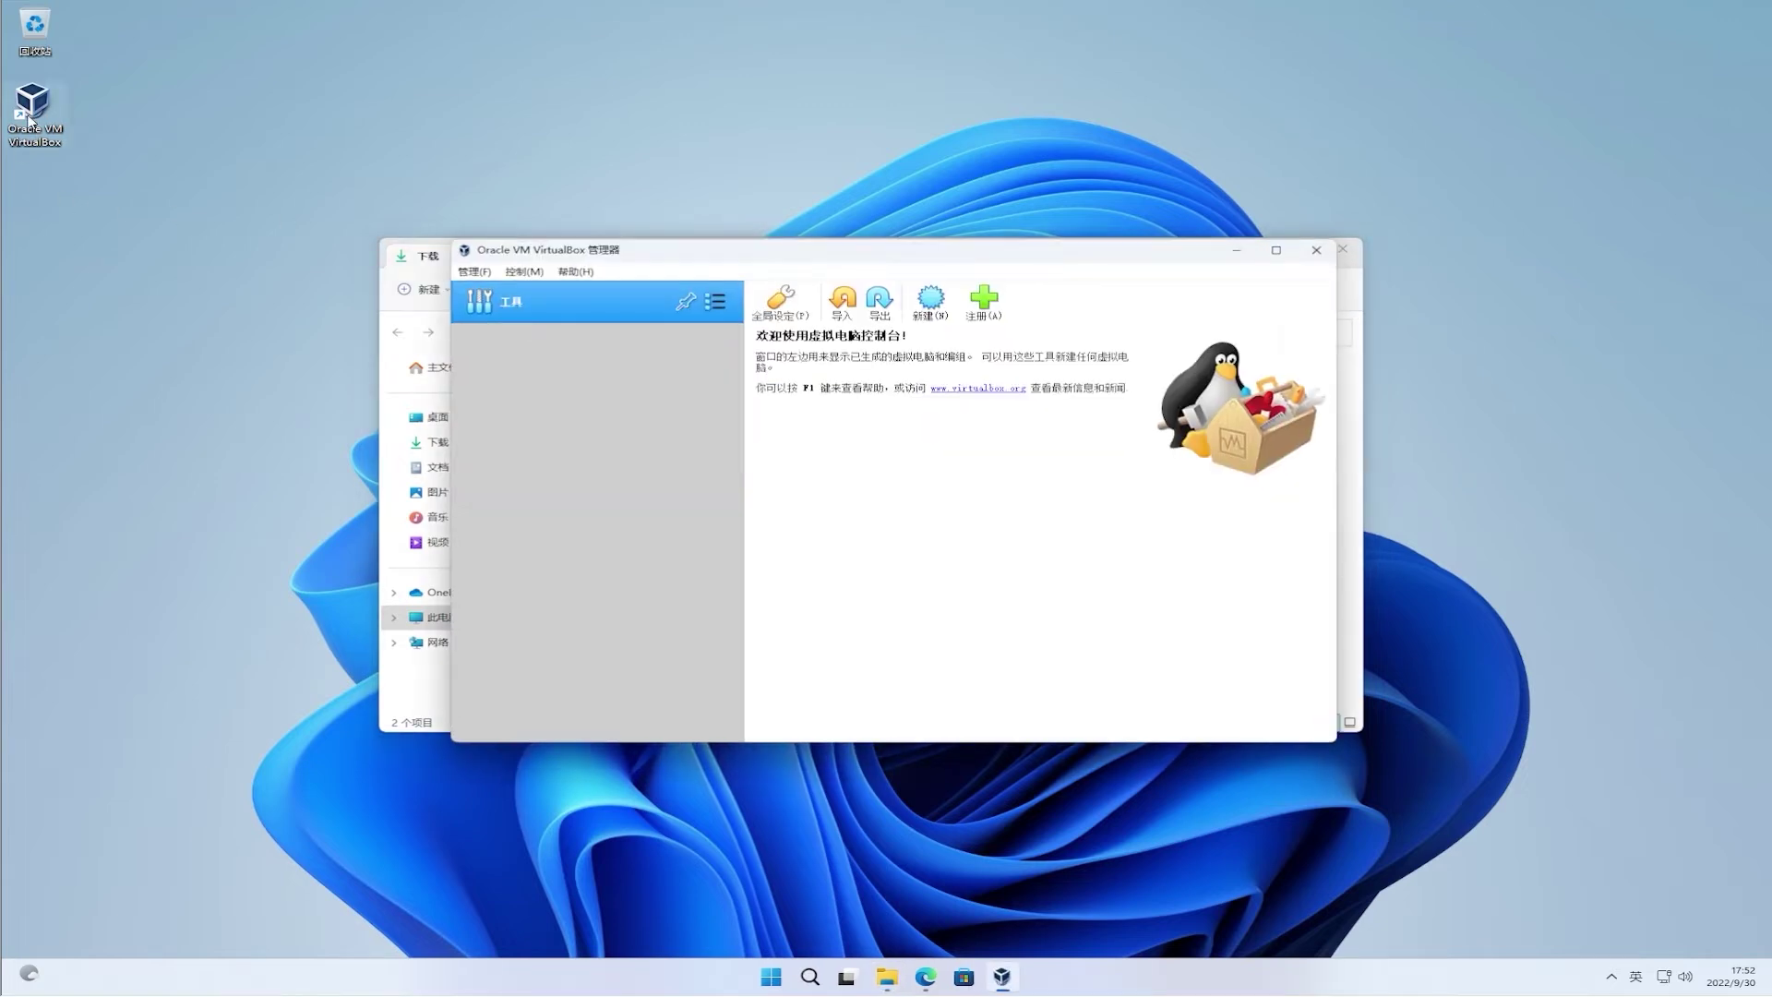
double_click(769, 258)
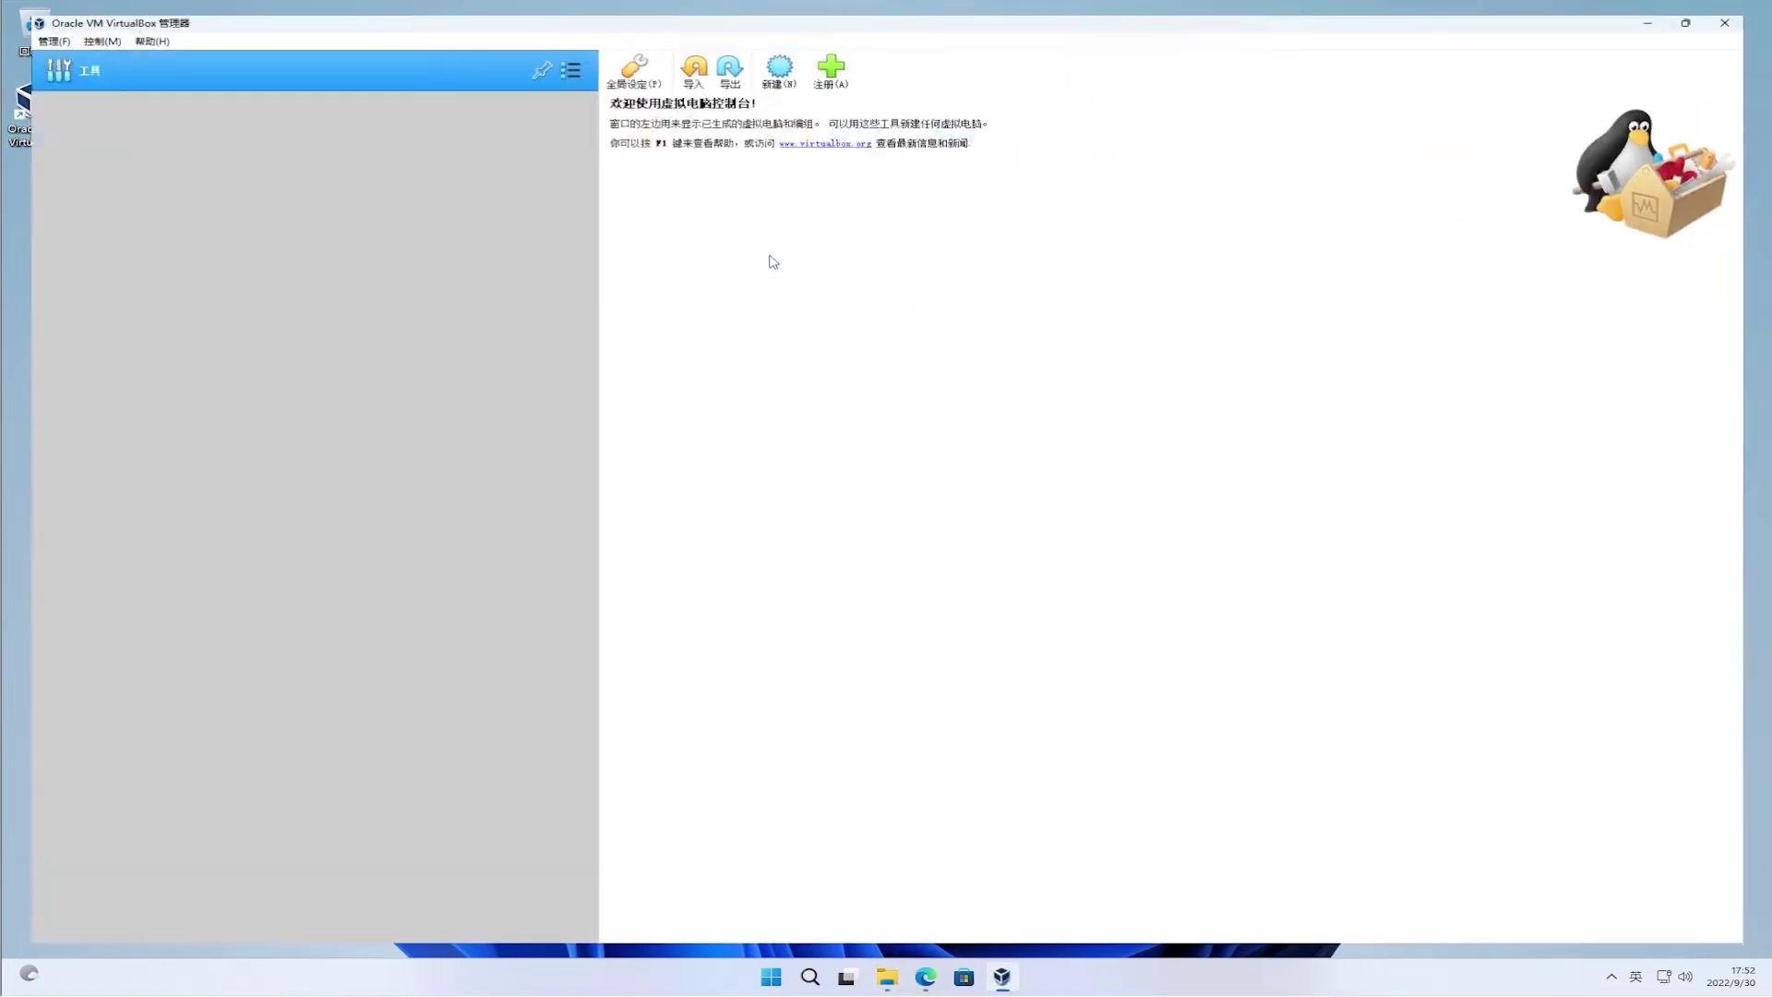
left_click(627, 67)
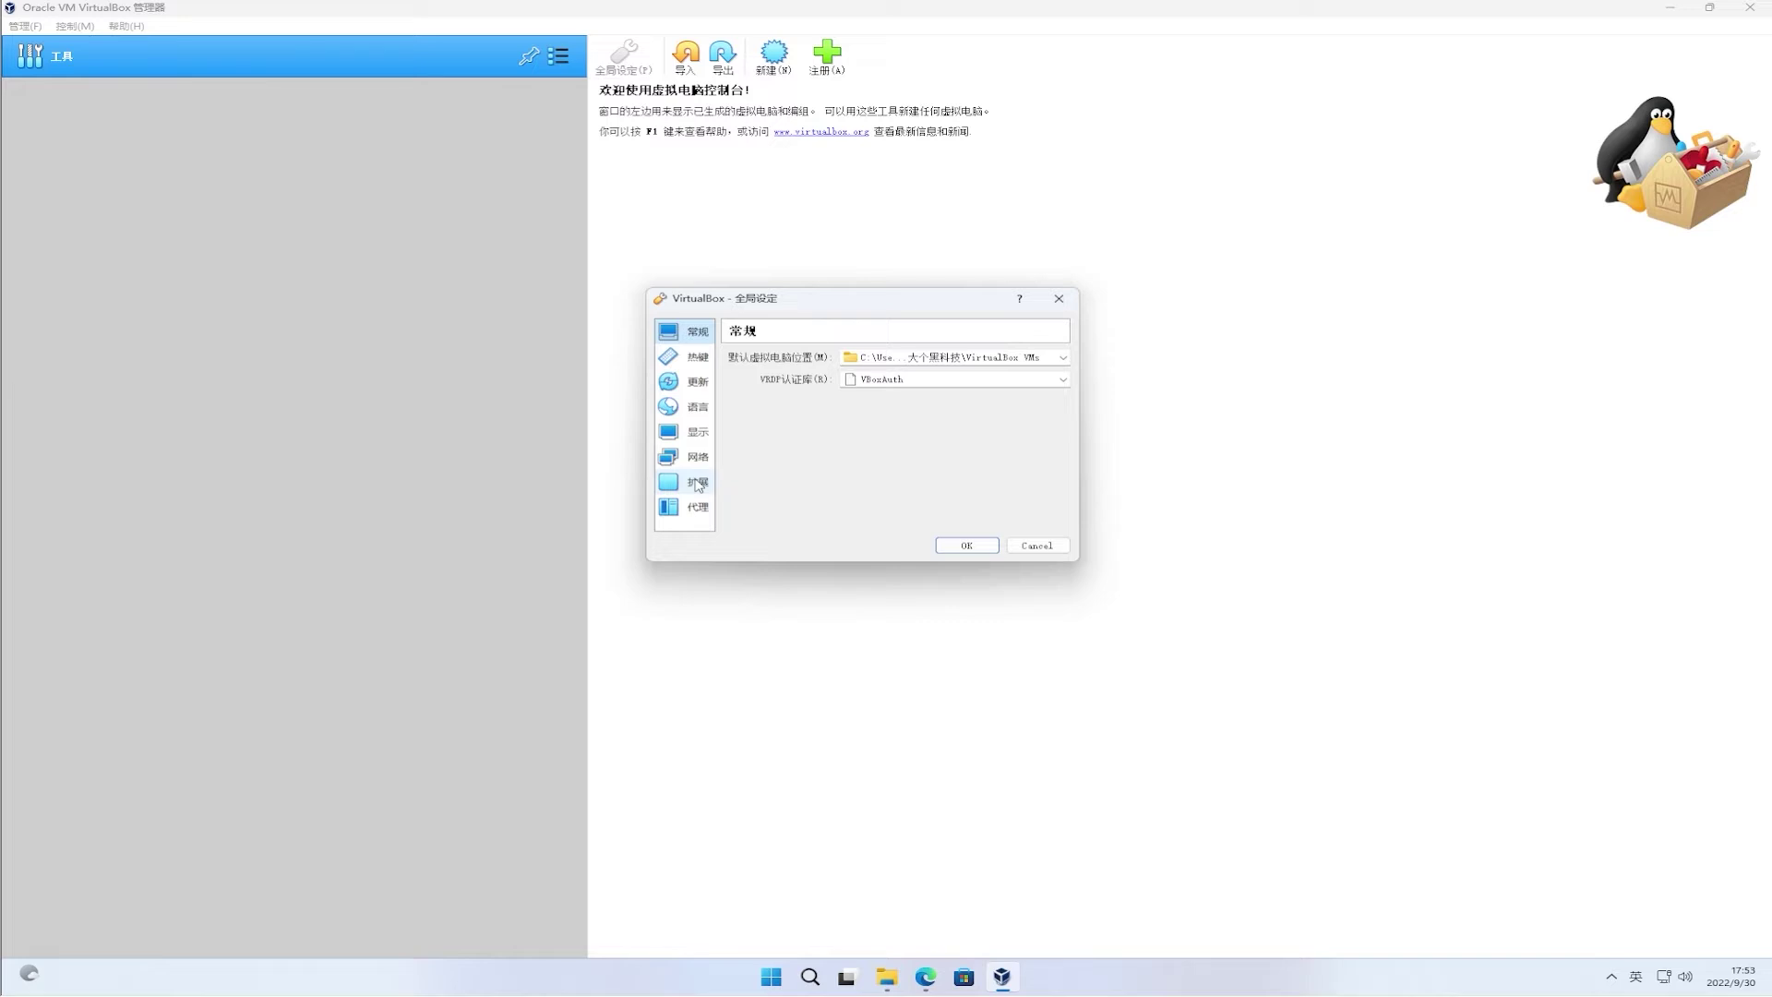
left_click(698, 483)
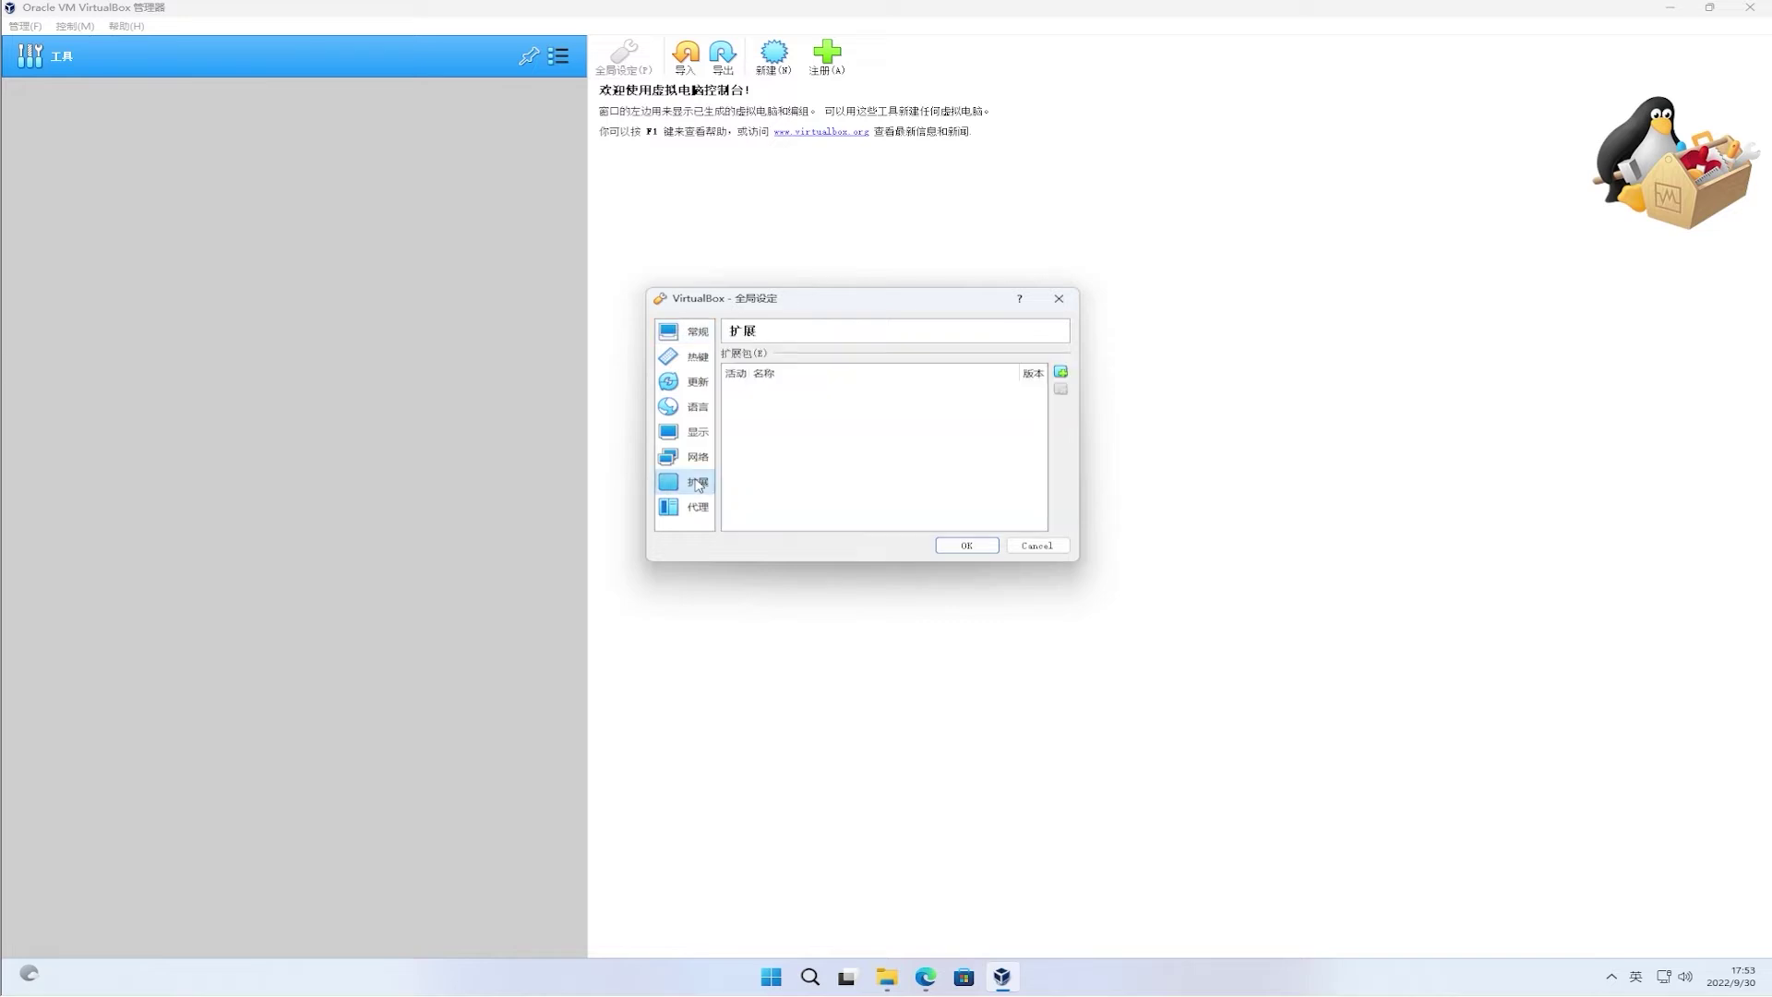
left_click(1061, 373)
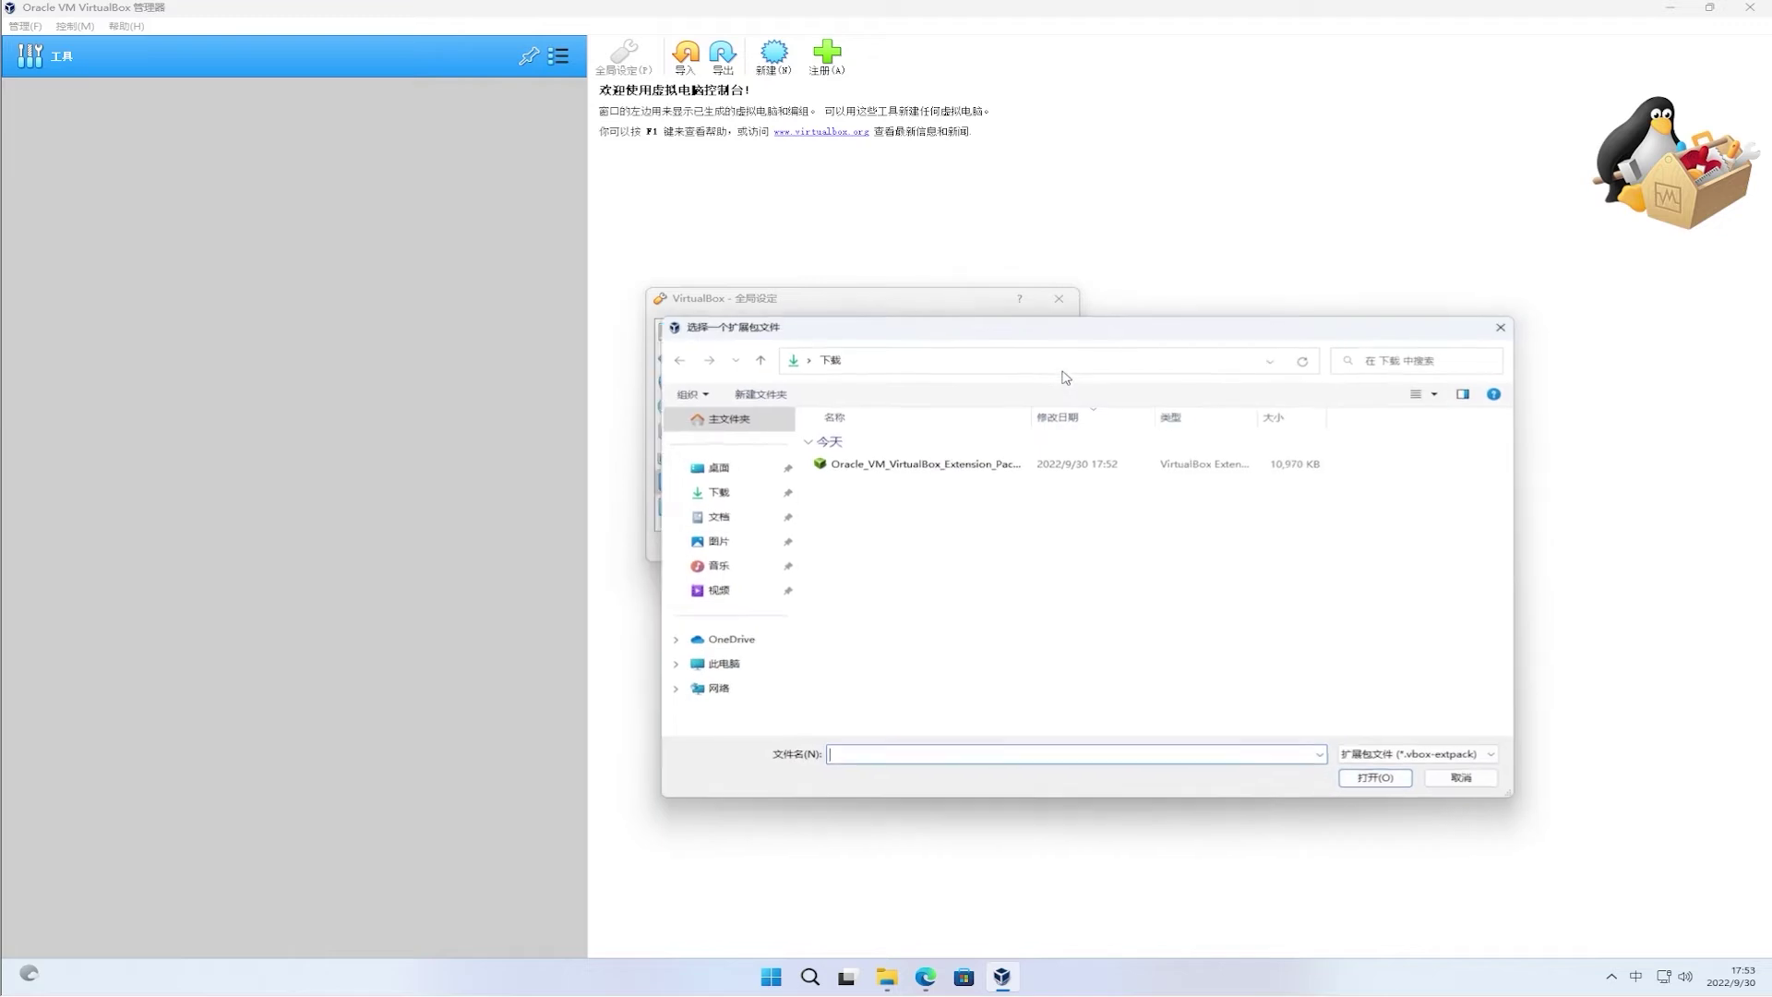
left_click(872, 464)
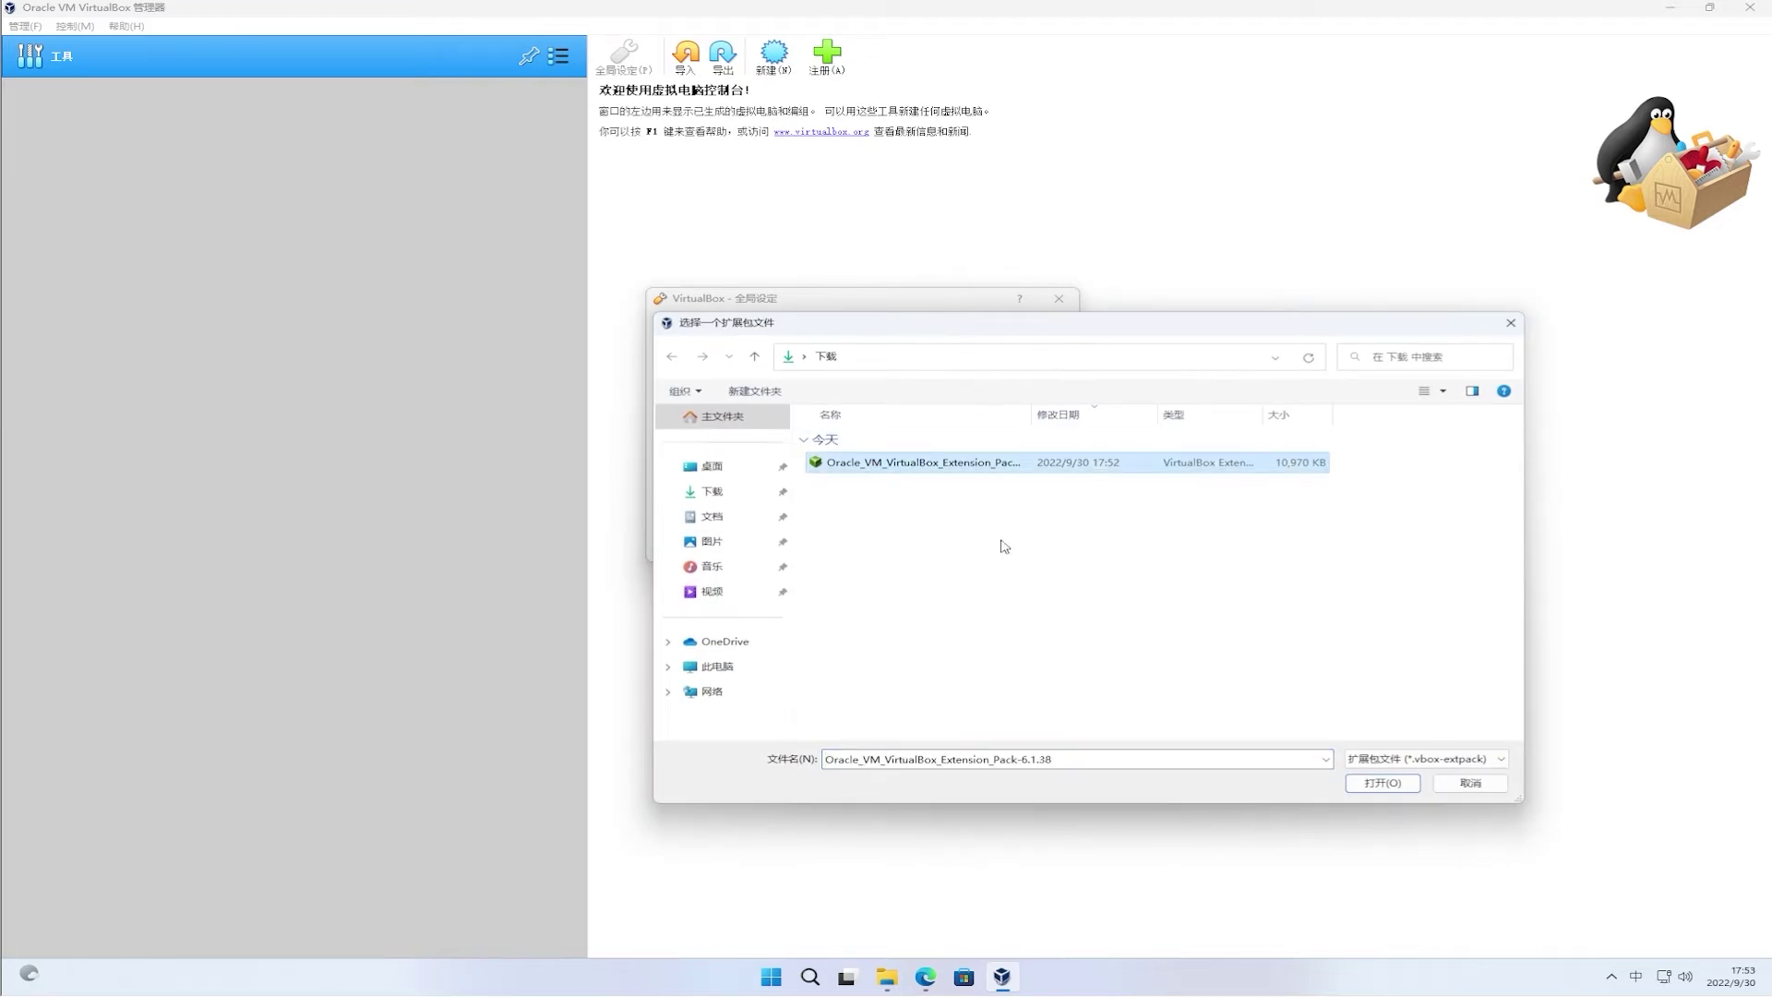
left_click(1362, 783)
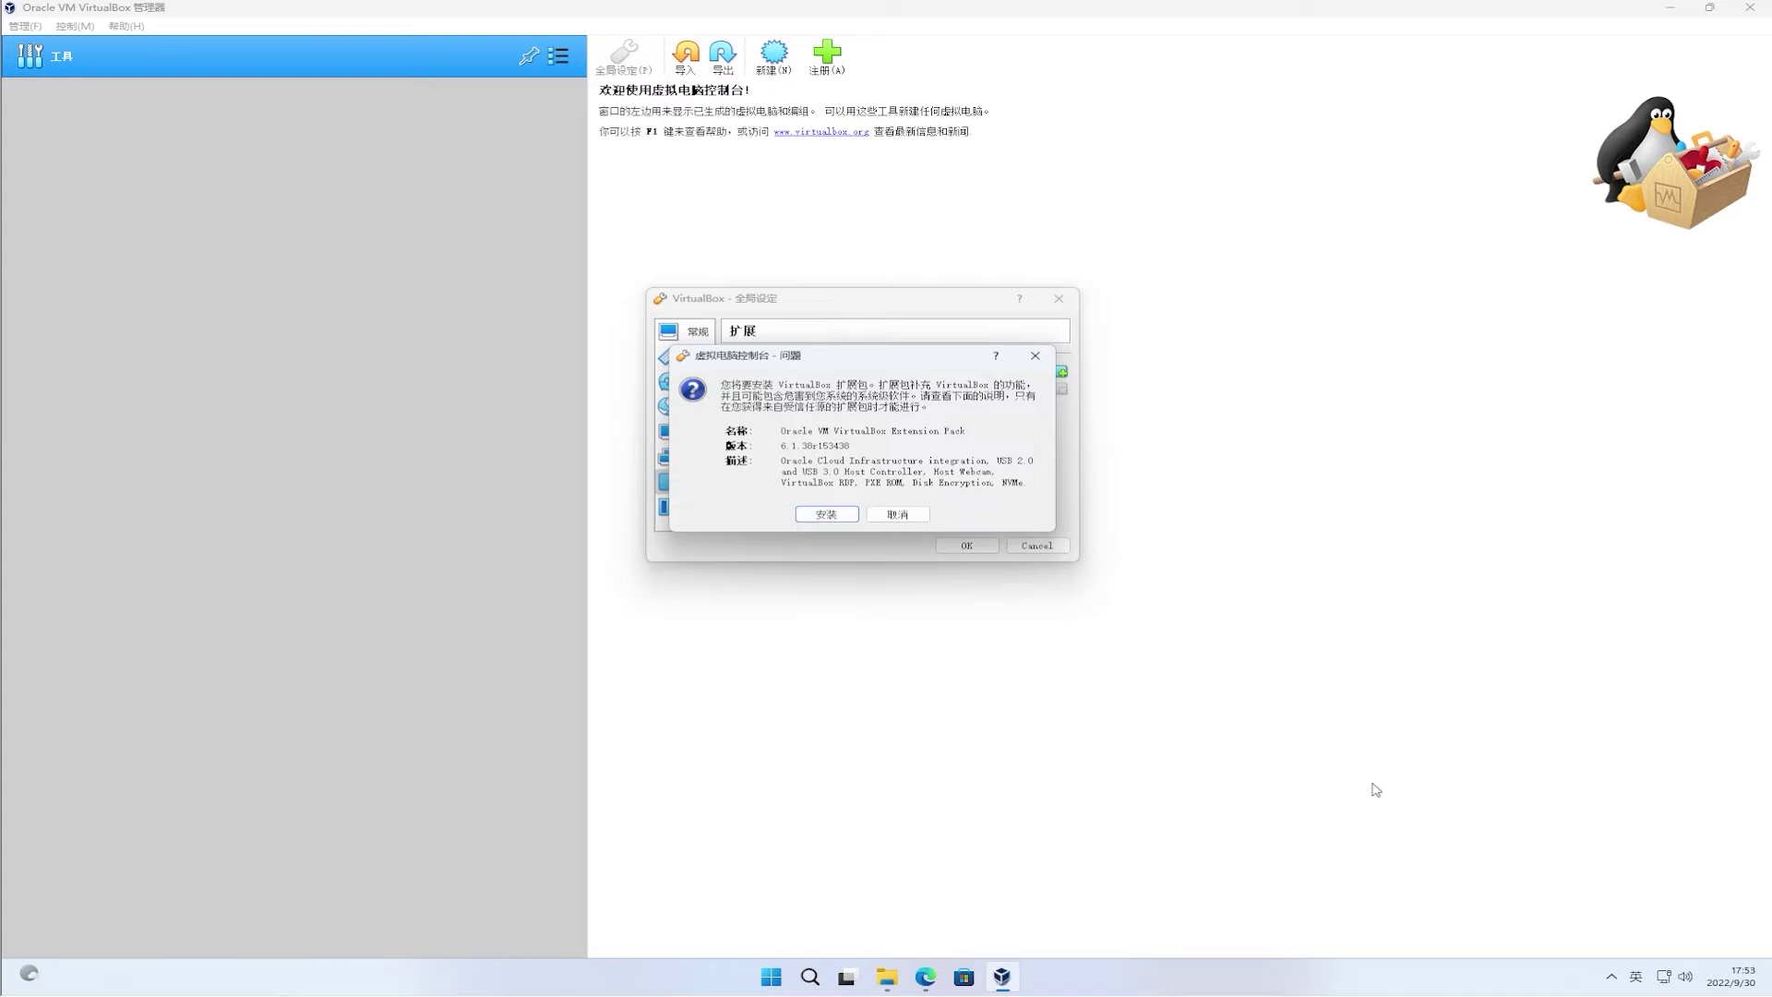
Install the extension pack, agreeing to its license and allowing VirtualBox ExtPack Helper to make changes, and save the preferences
left_click(826, 515)
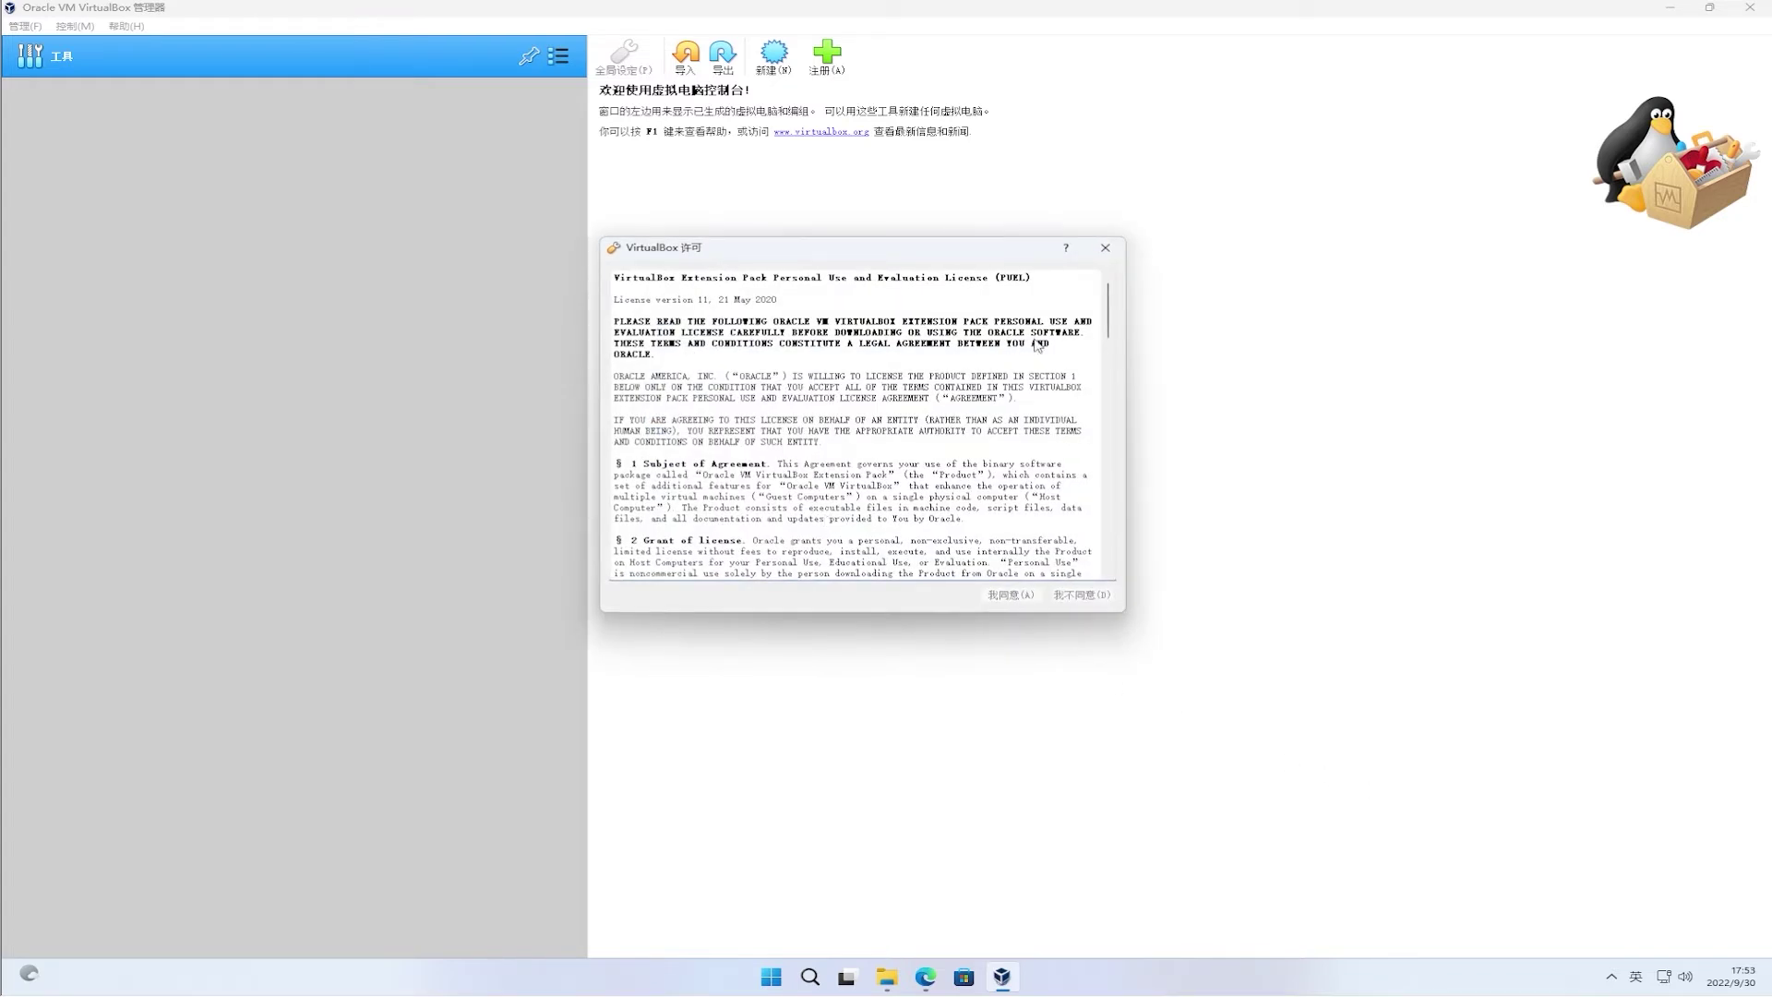
left_click_drag(1110, 299, 1144, 563)
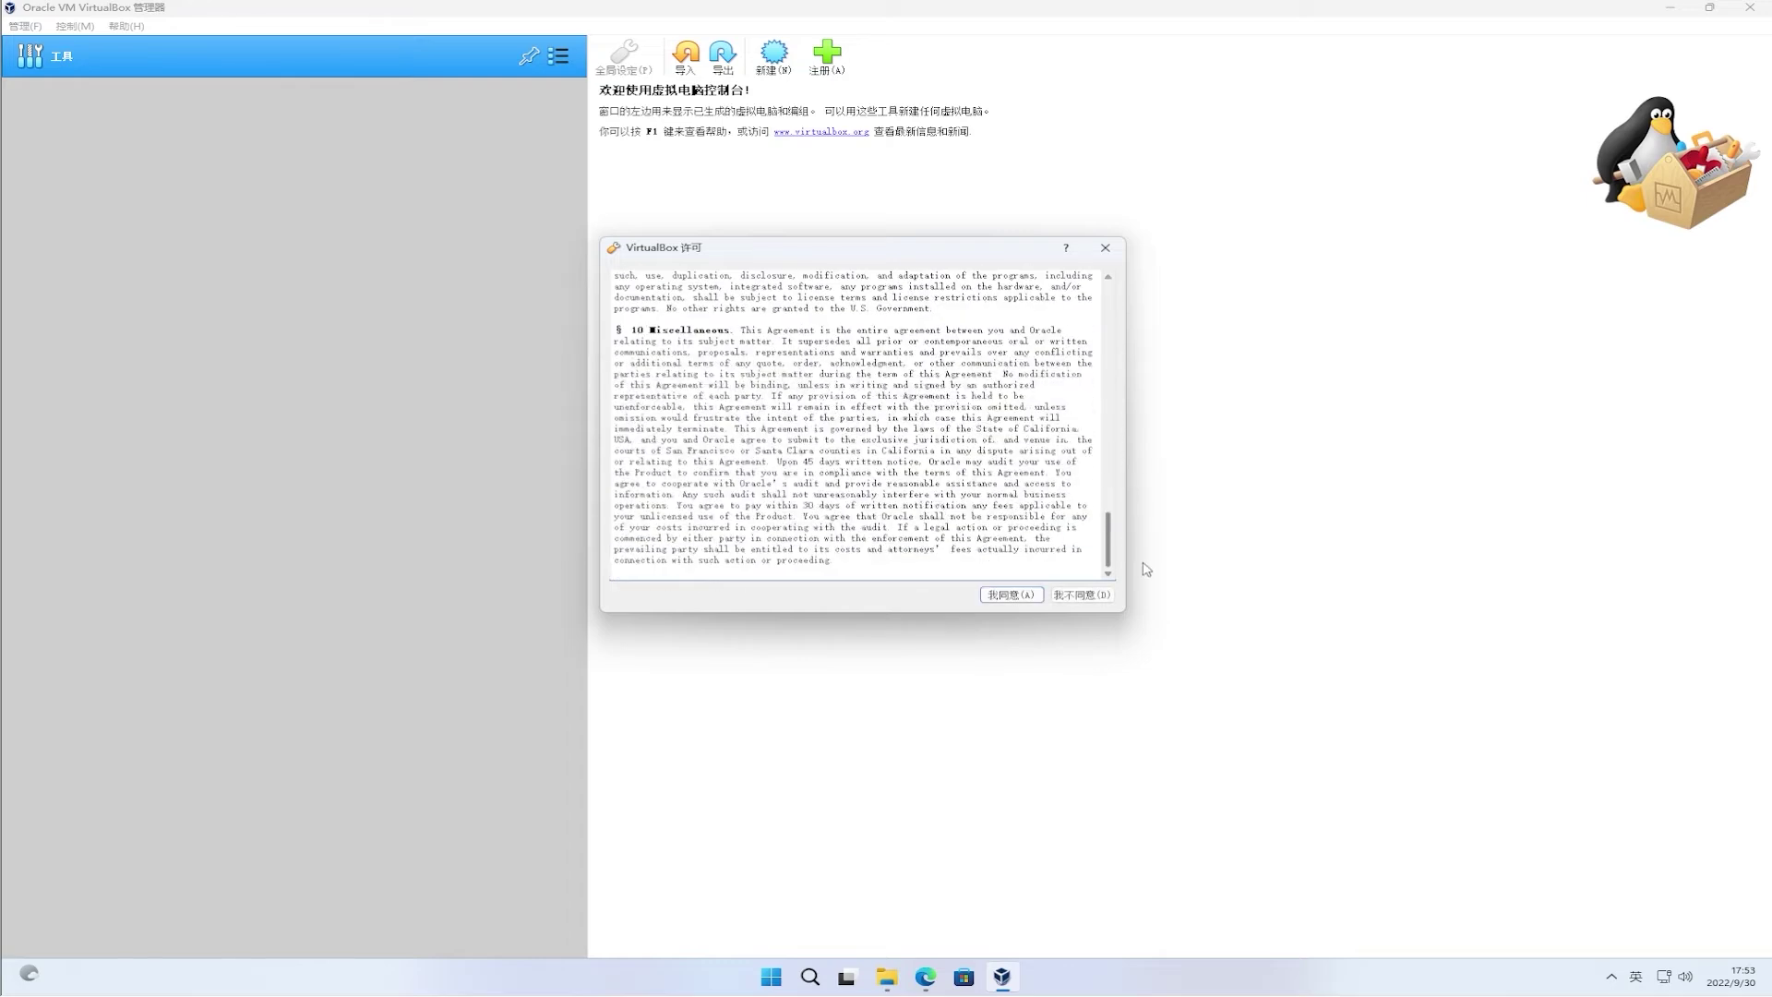
left_click(1024, 594)
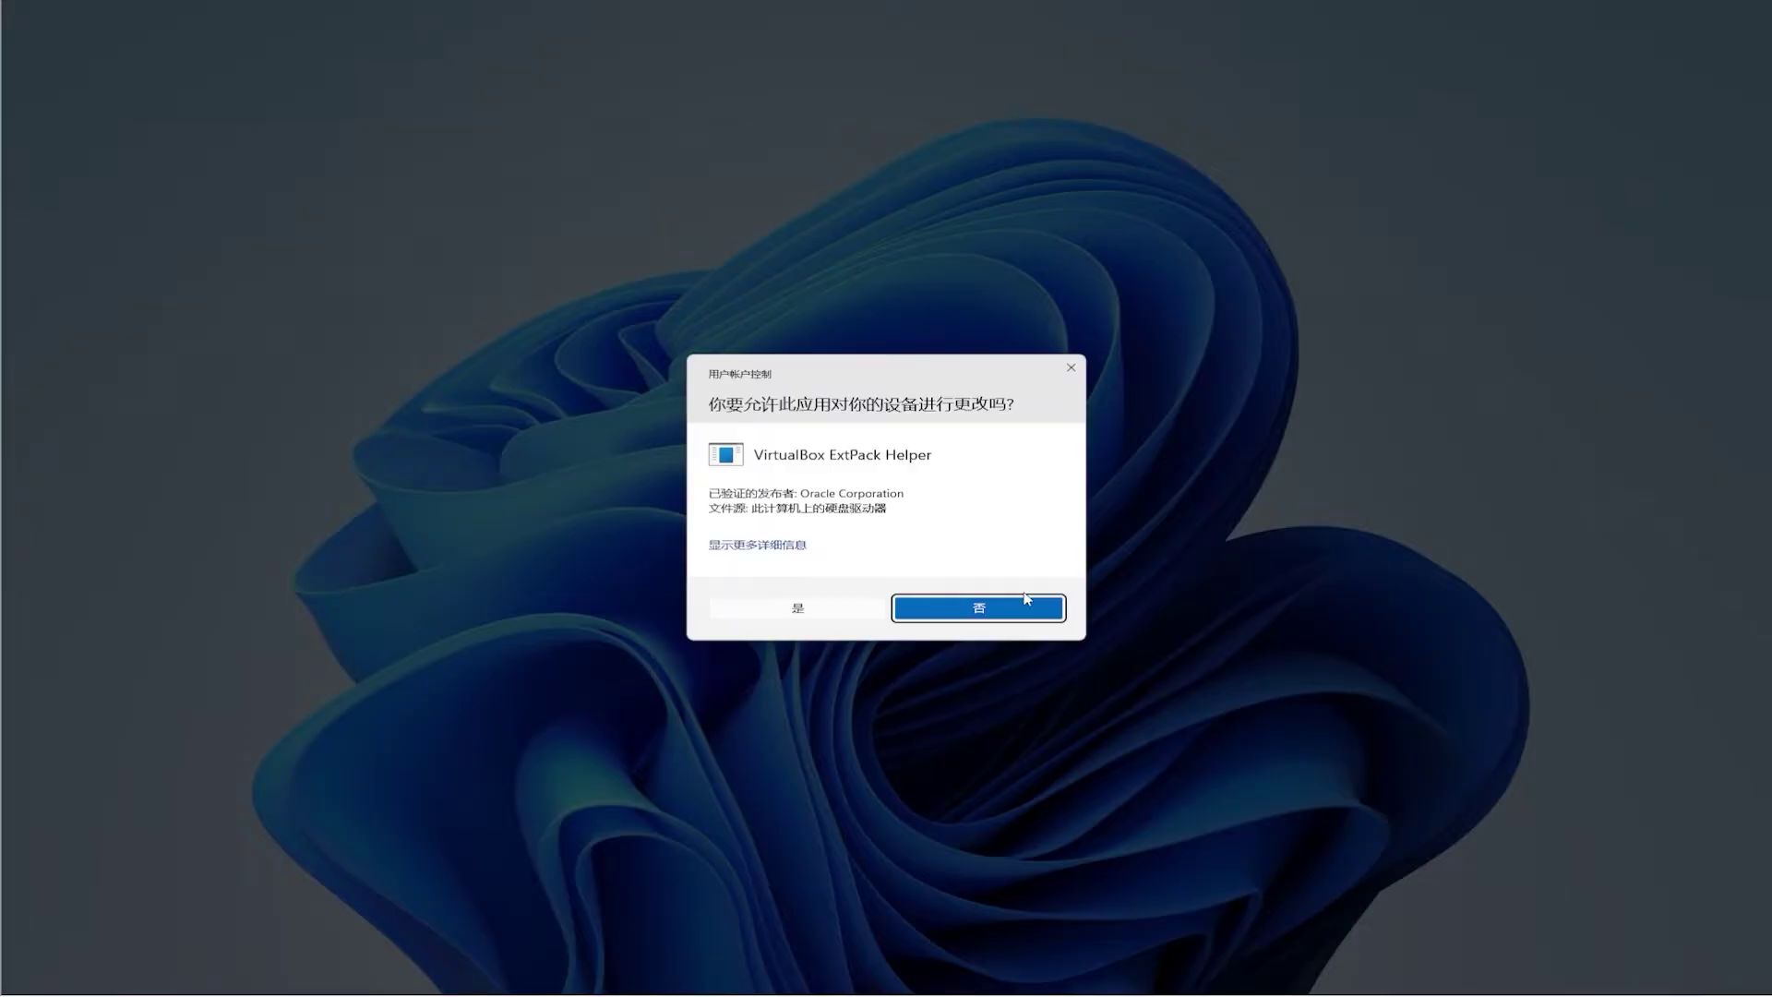
left_click(855, 609)
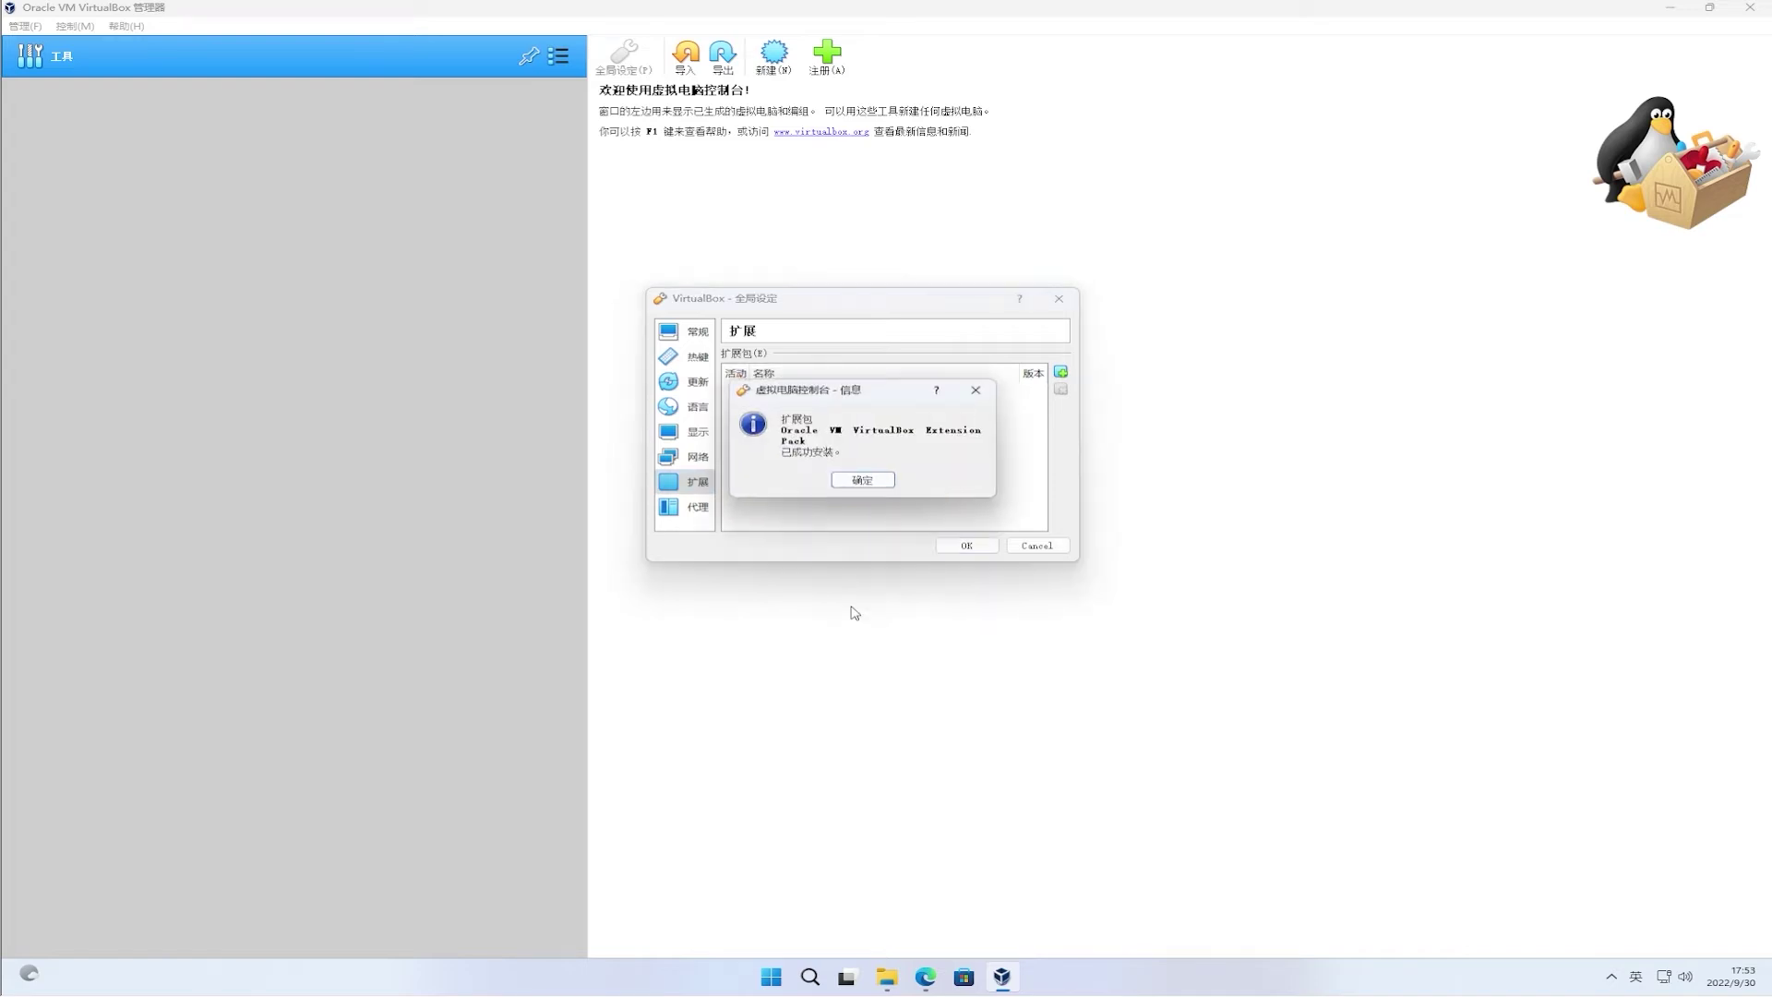
left_click(846, 477)
left_click(948, 546)
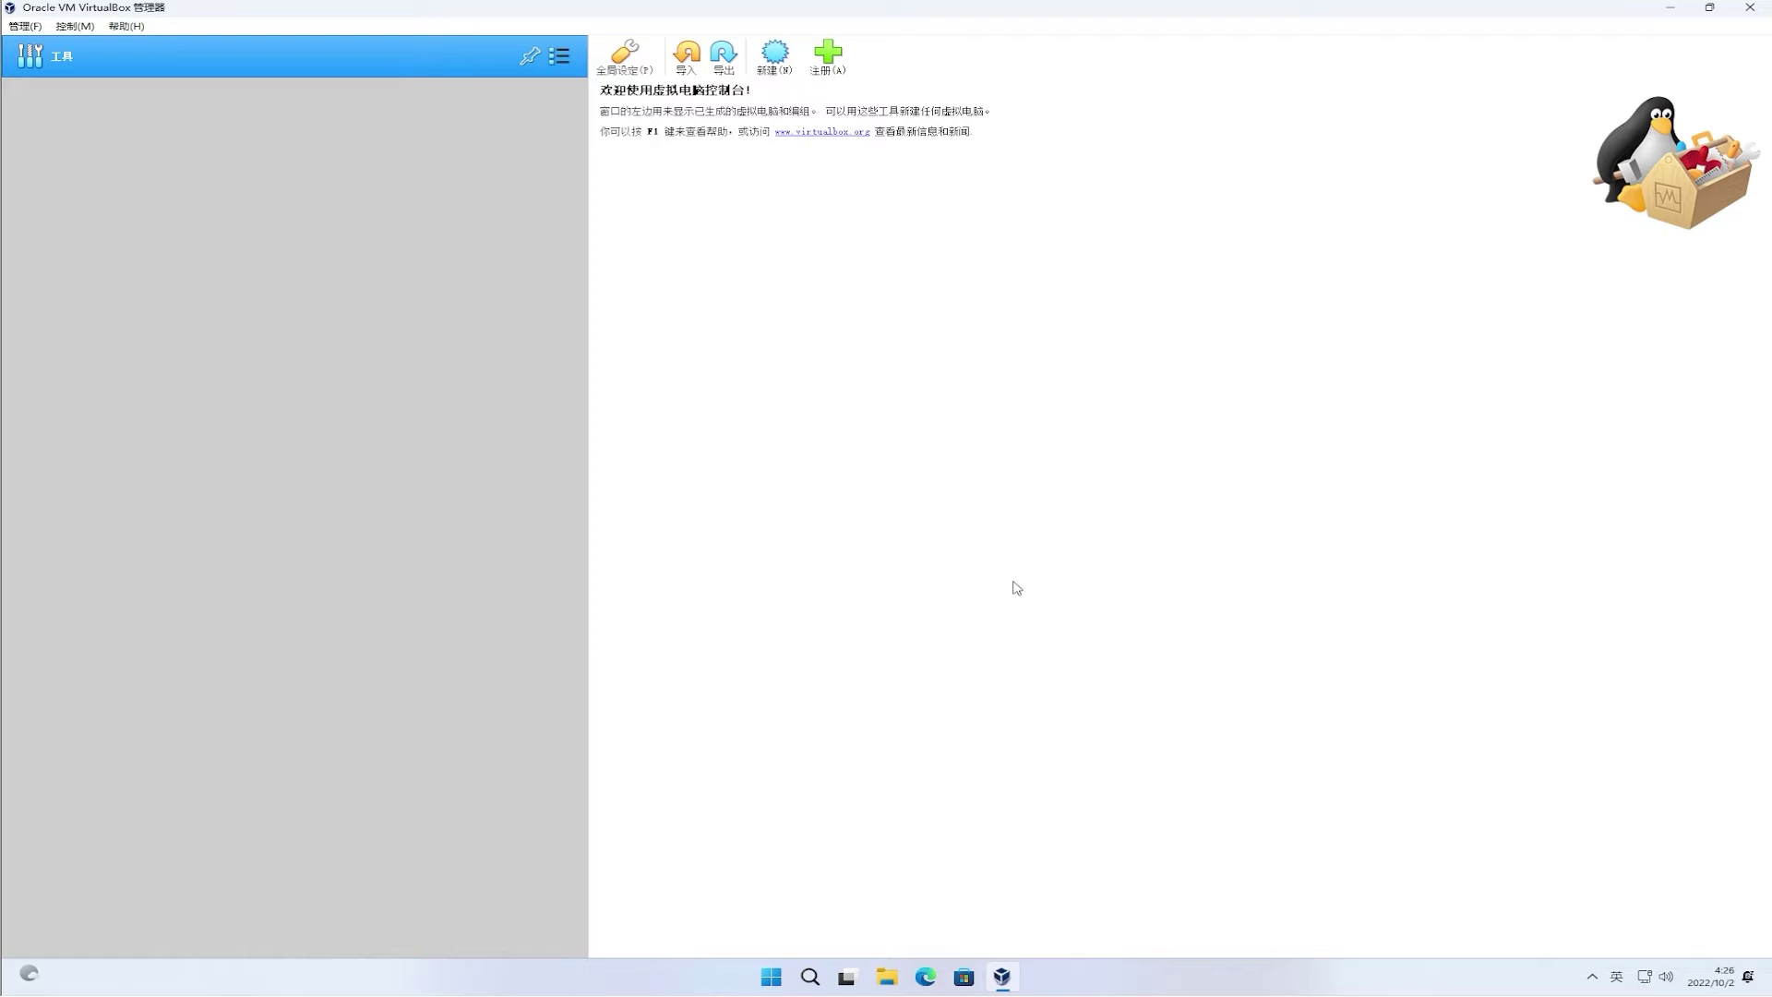
Start a new virtual machine in expert mode, name it macos13 and keep its version as Mac OS X (64-bit)
left_click(775, 57)
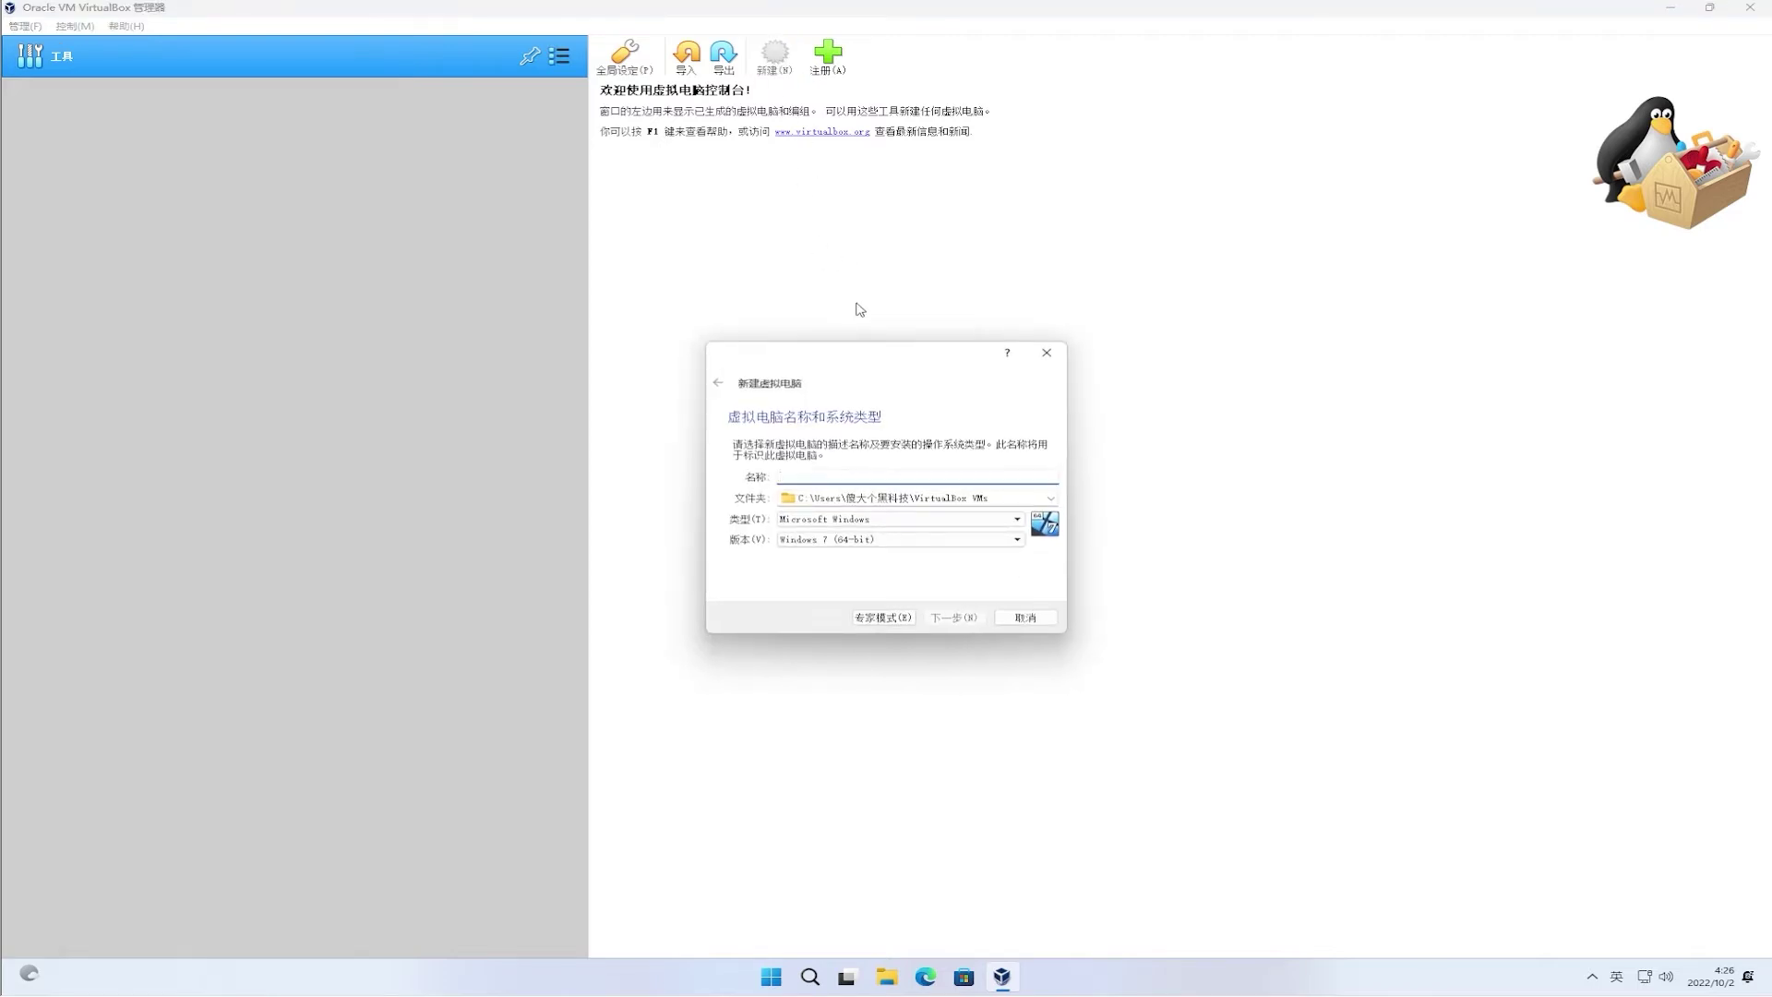
left_click(903, 618)
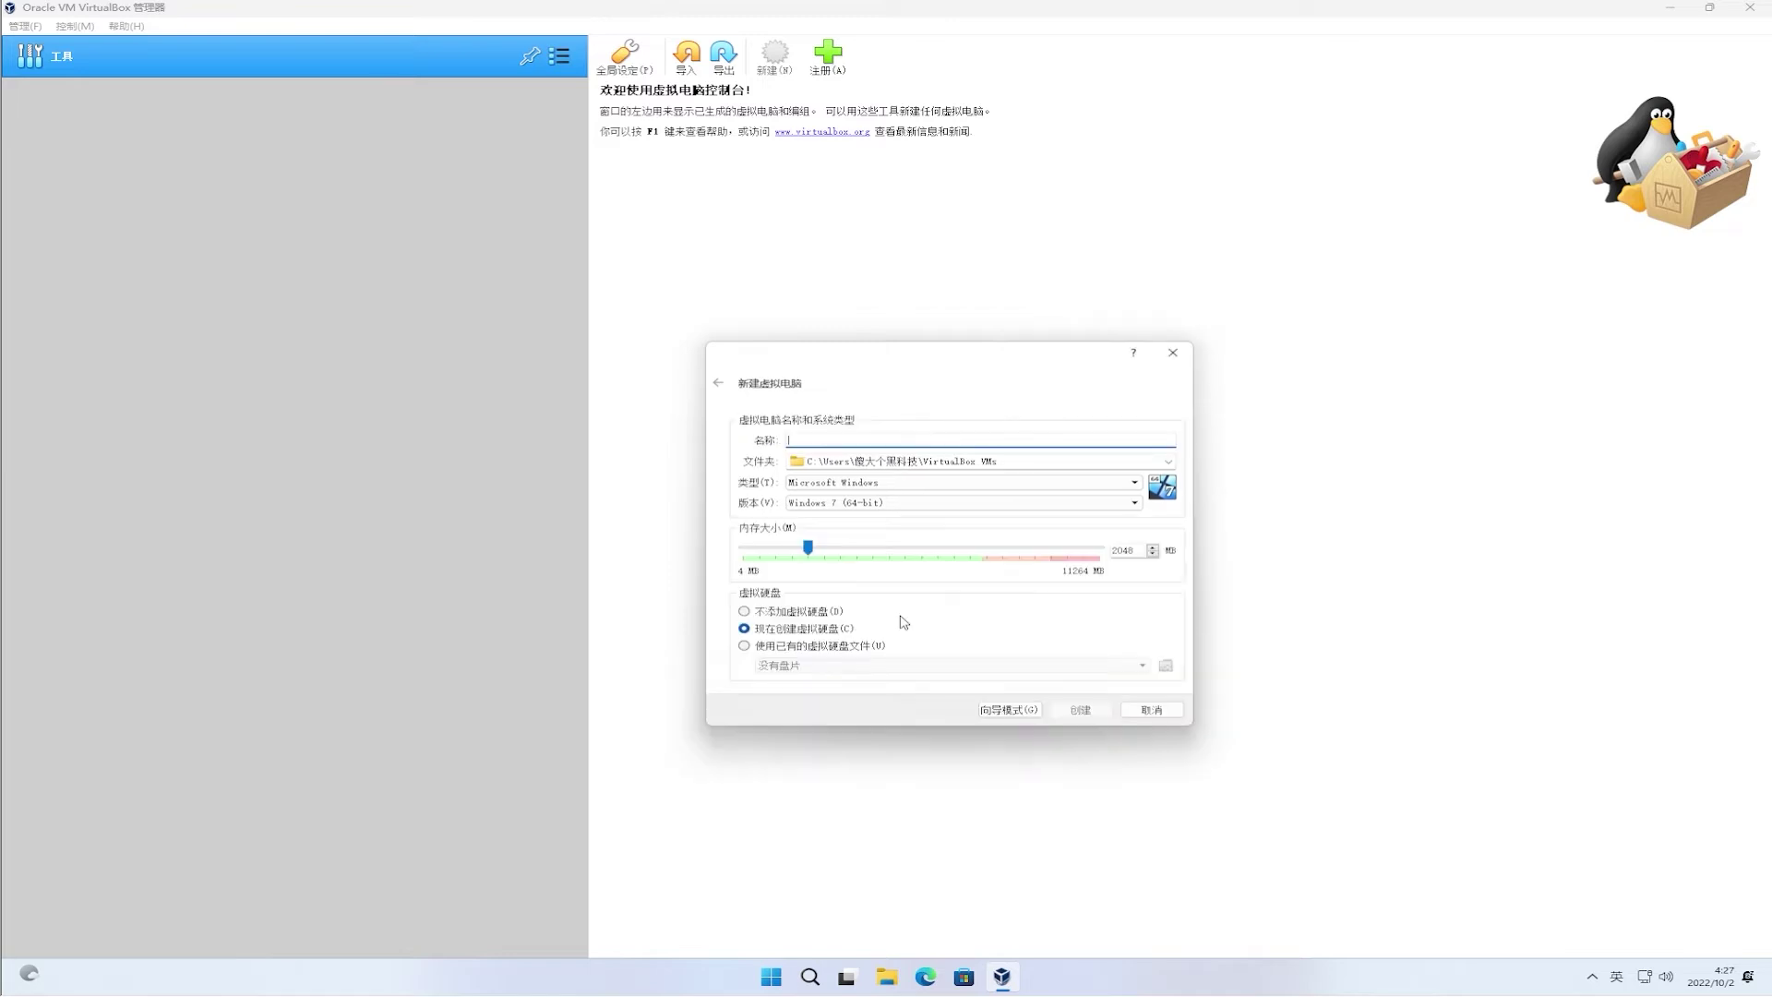
left_click(937, 442)
type("macos13")
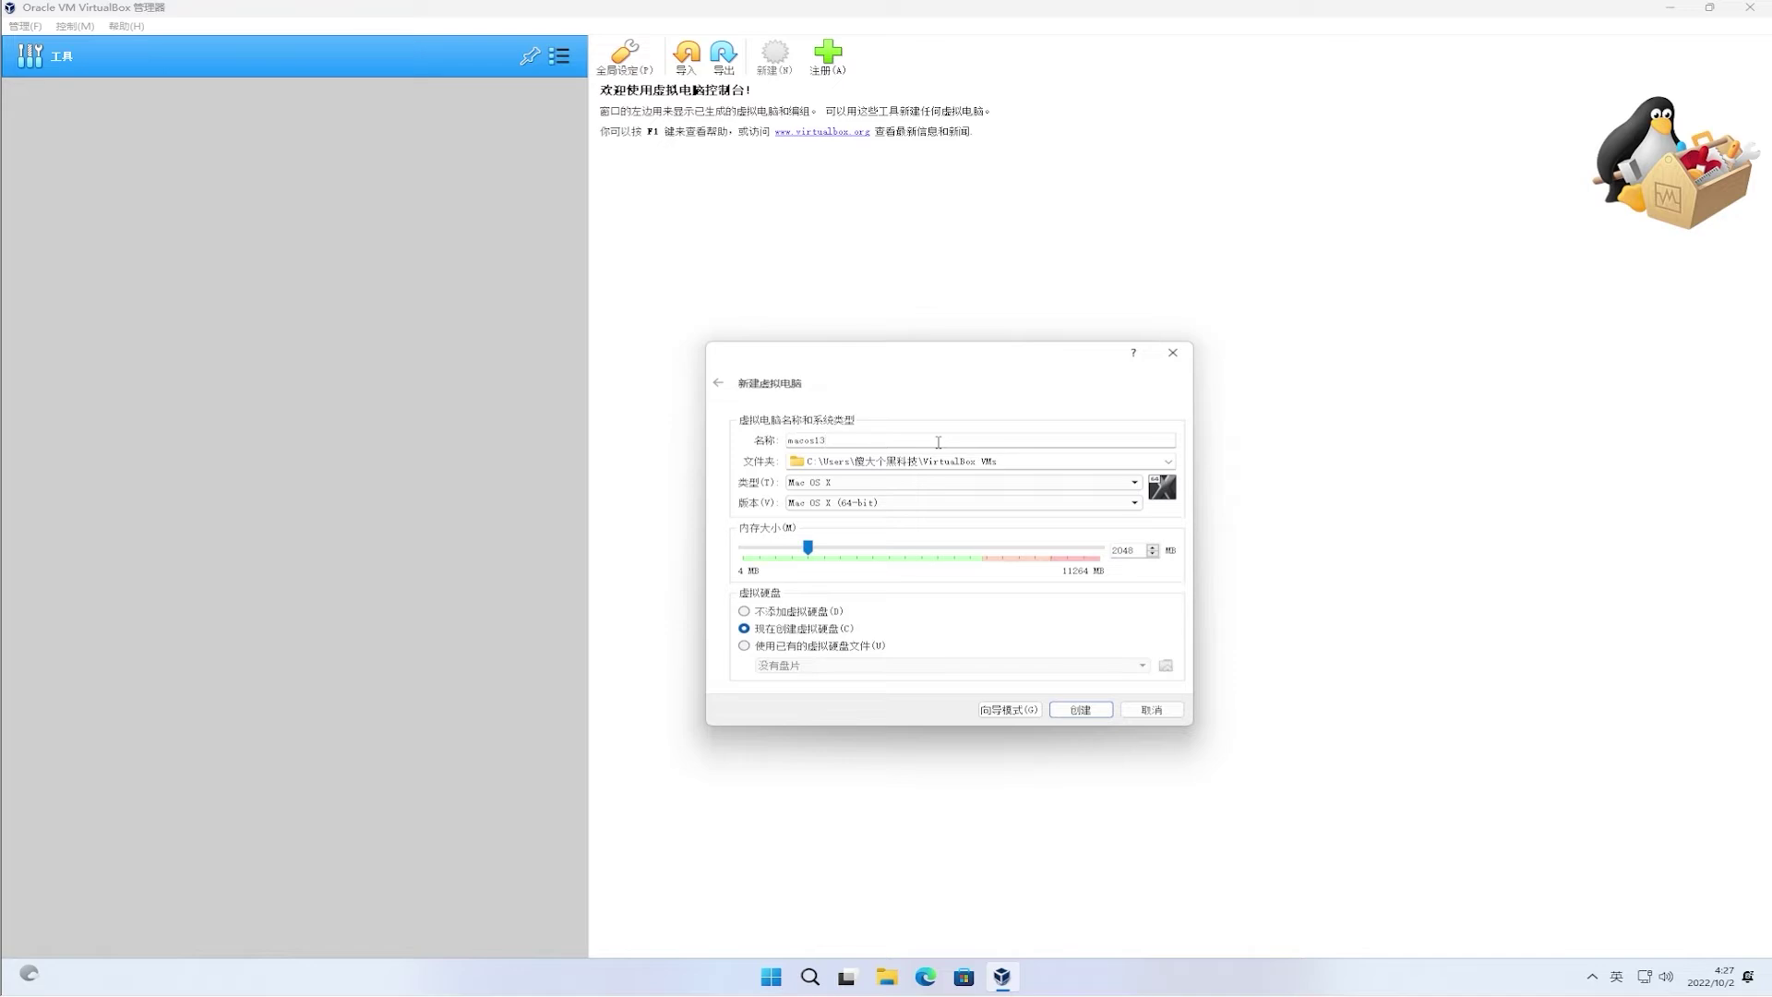
left_click(978, 504)
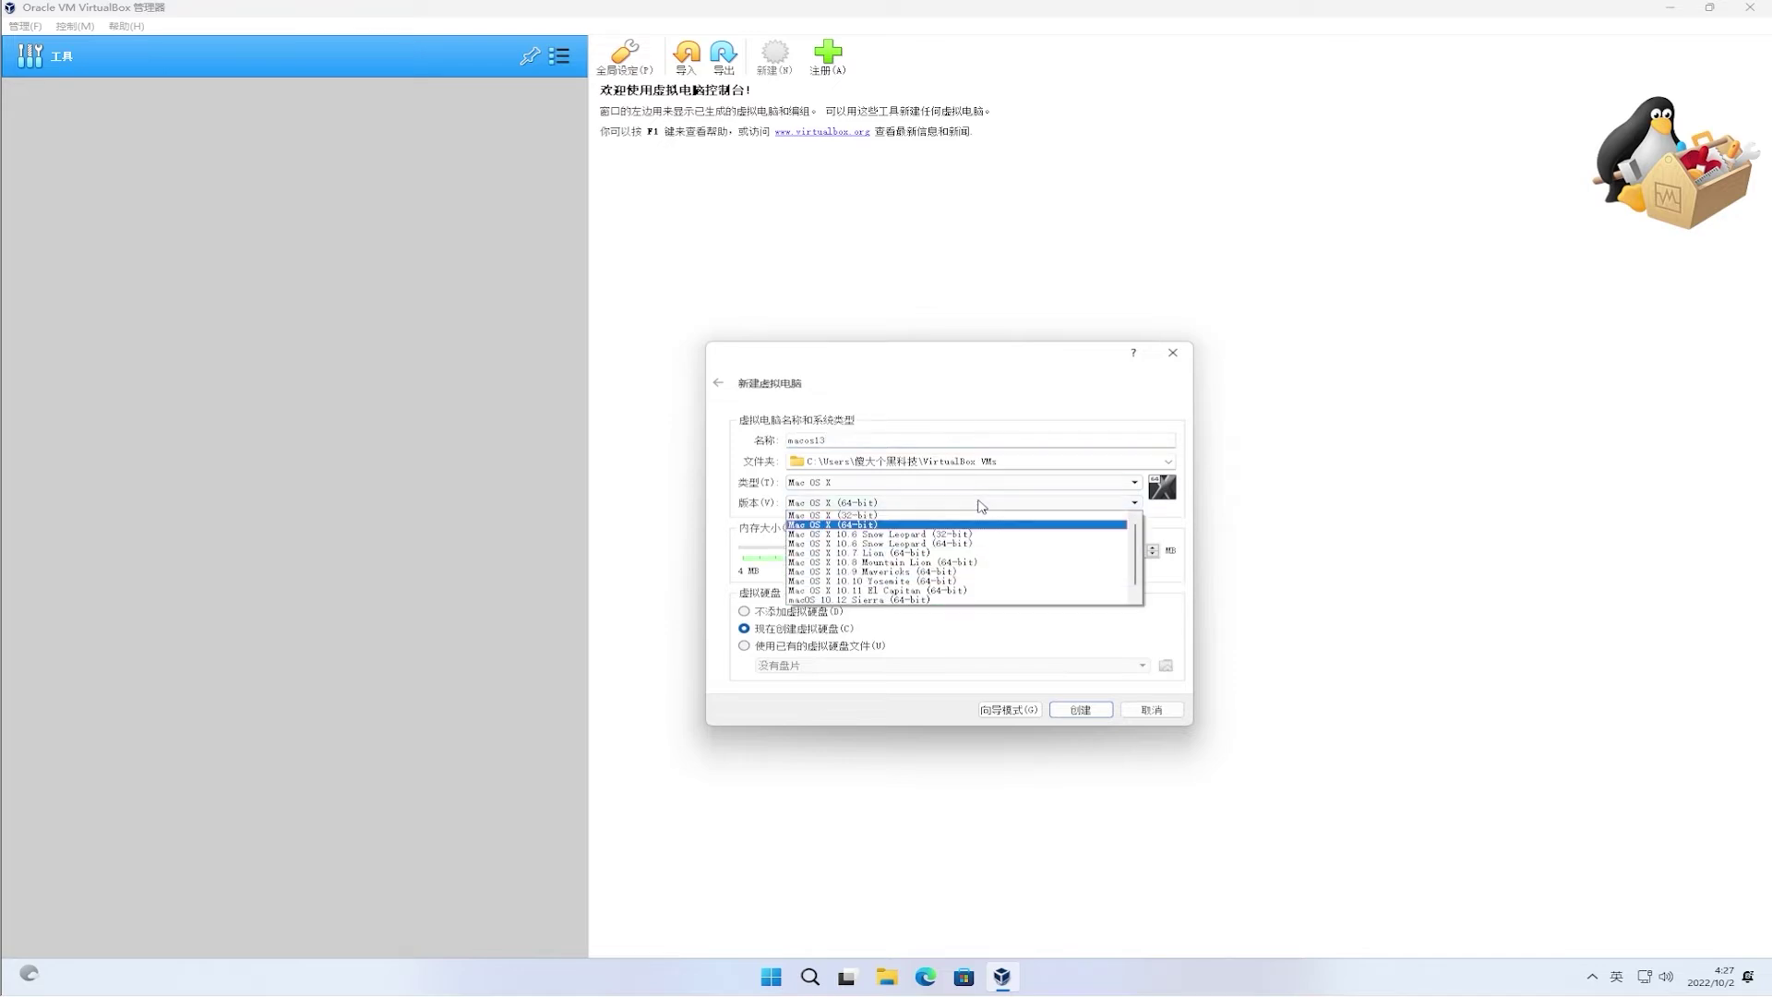
left_click_drag(1138, 544, 1140, 565)
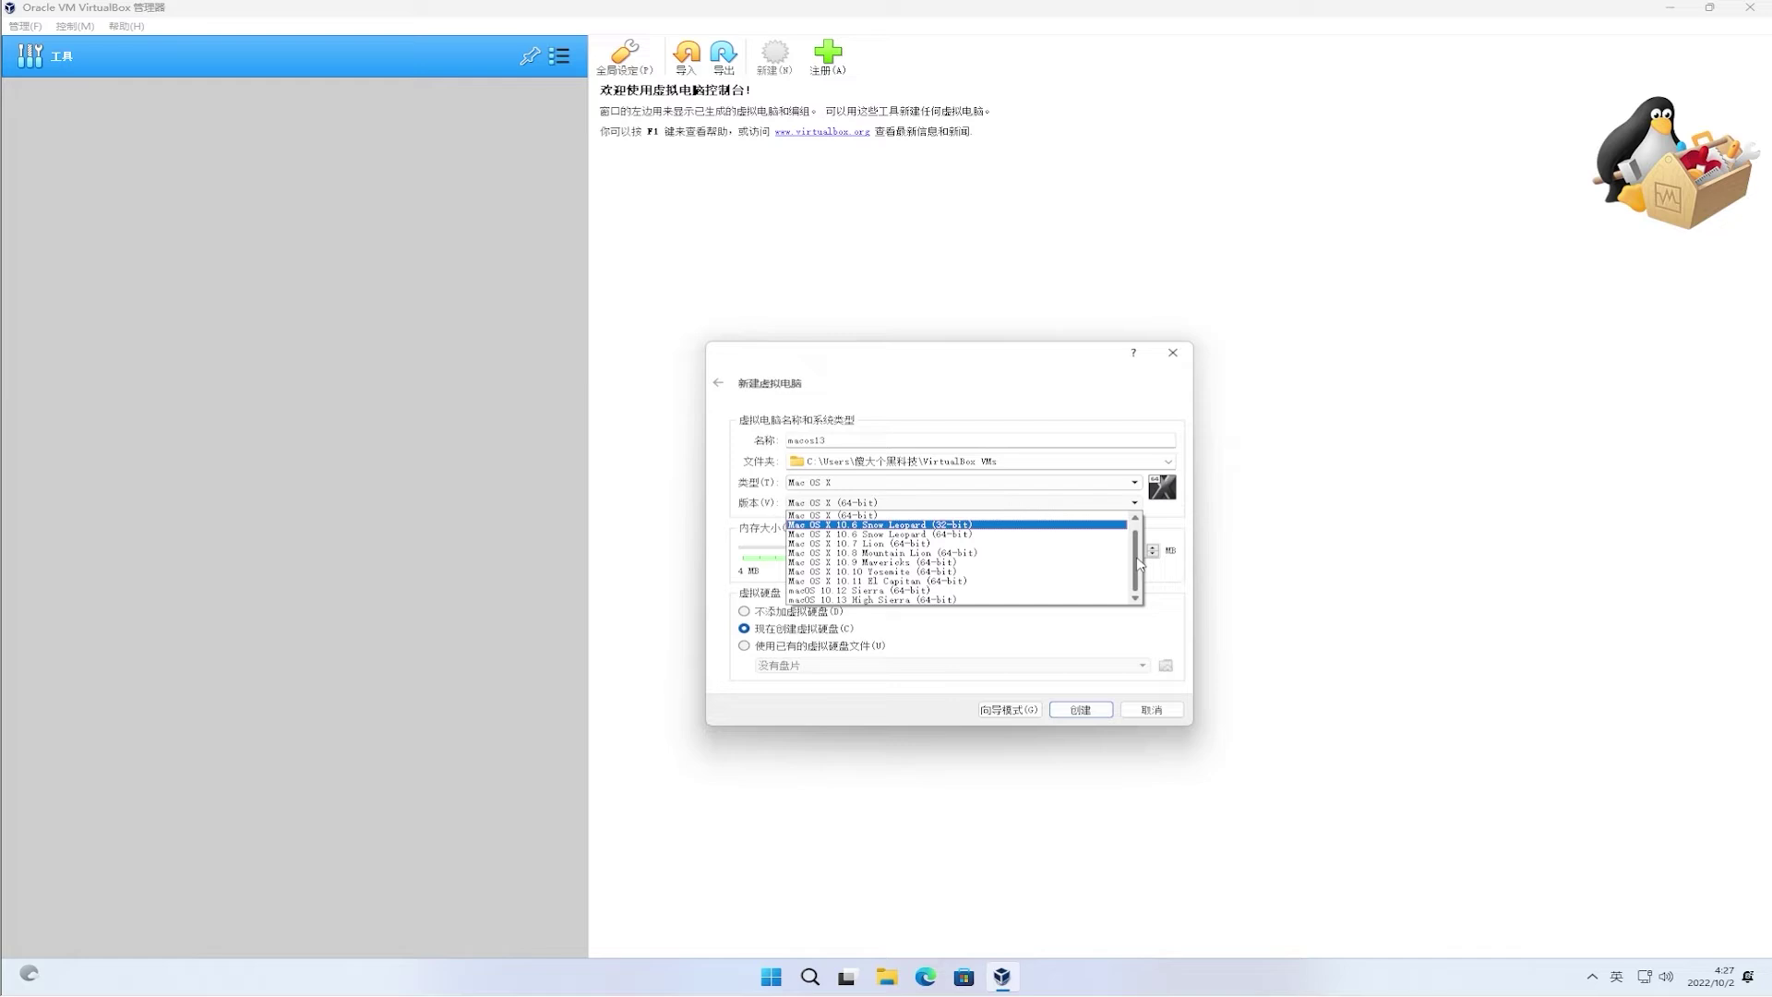
left_click(973, 515)
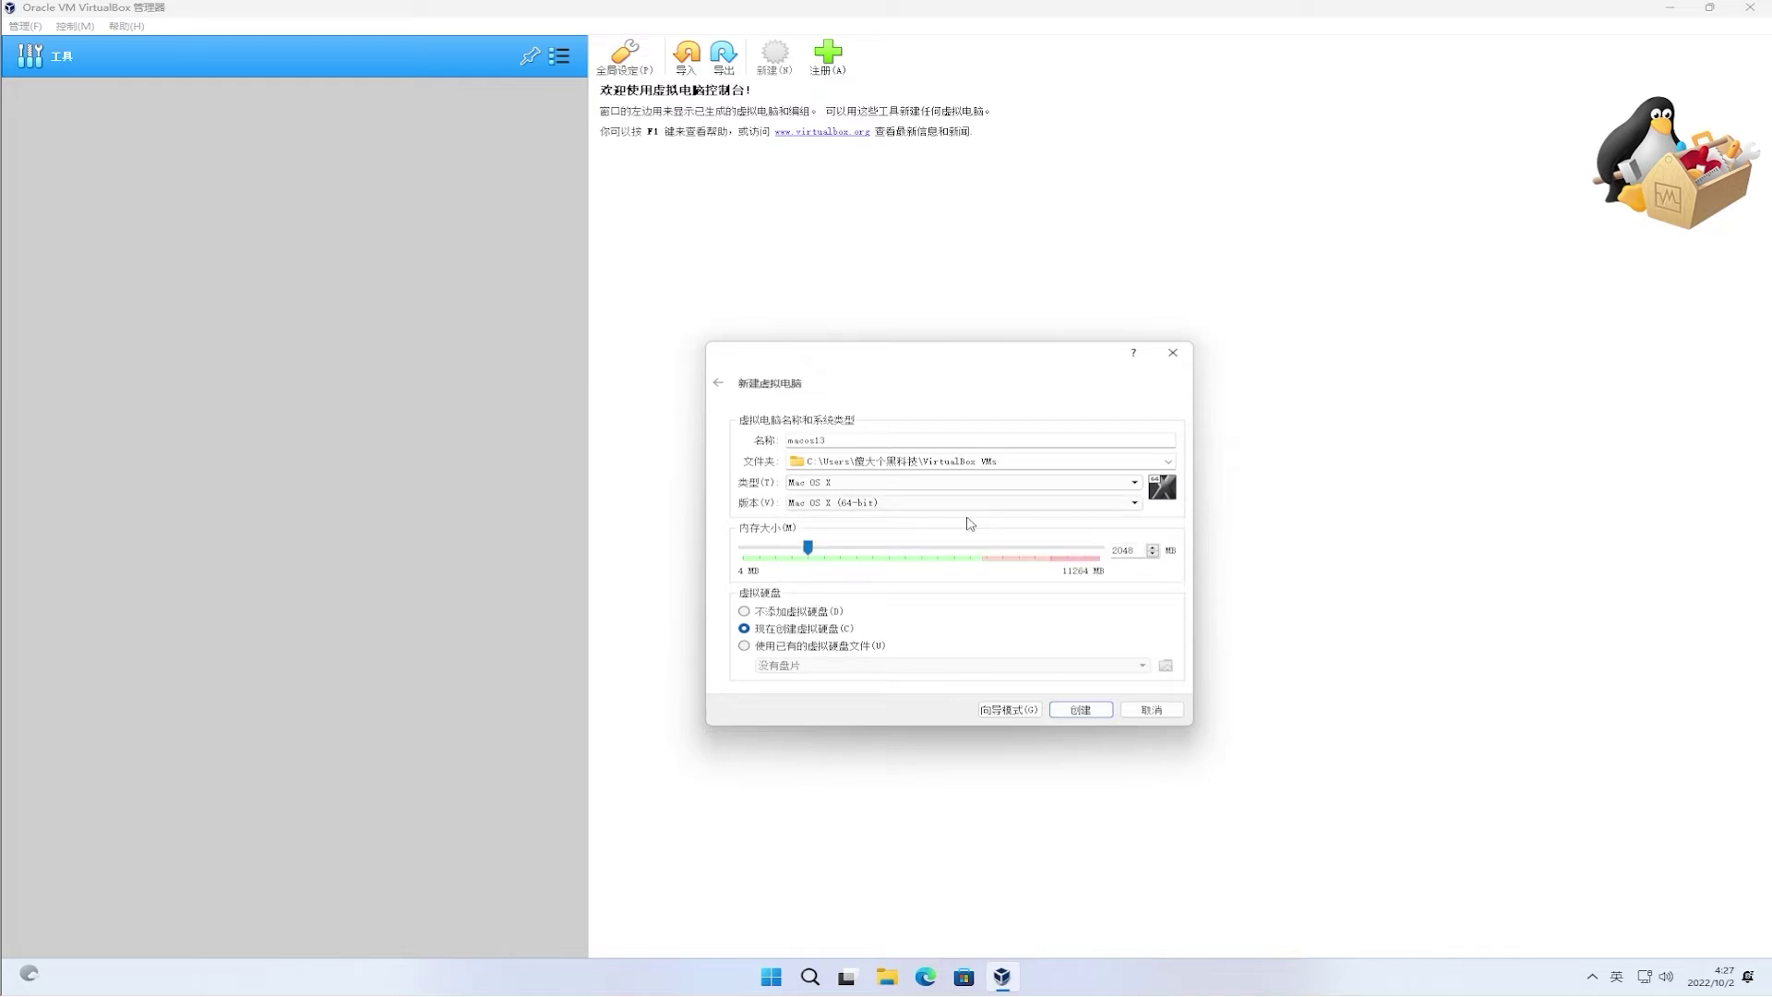
Set the new machine's memory size to 4096 MB and proceed to creating its virtual hard disk
double_click(1127, 550)
key("BackSpace")
type("4096")
left_click(1085, 709)
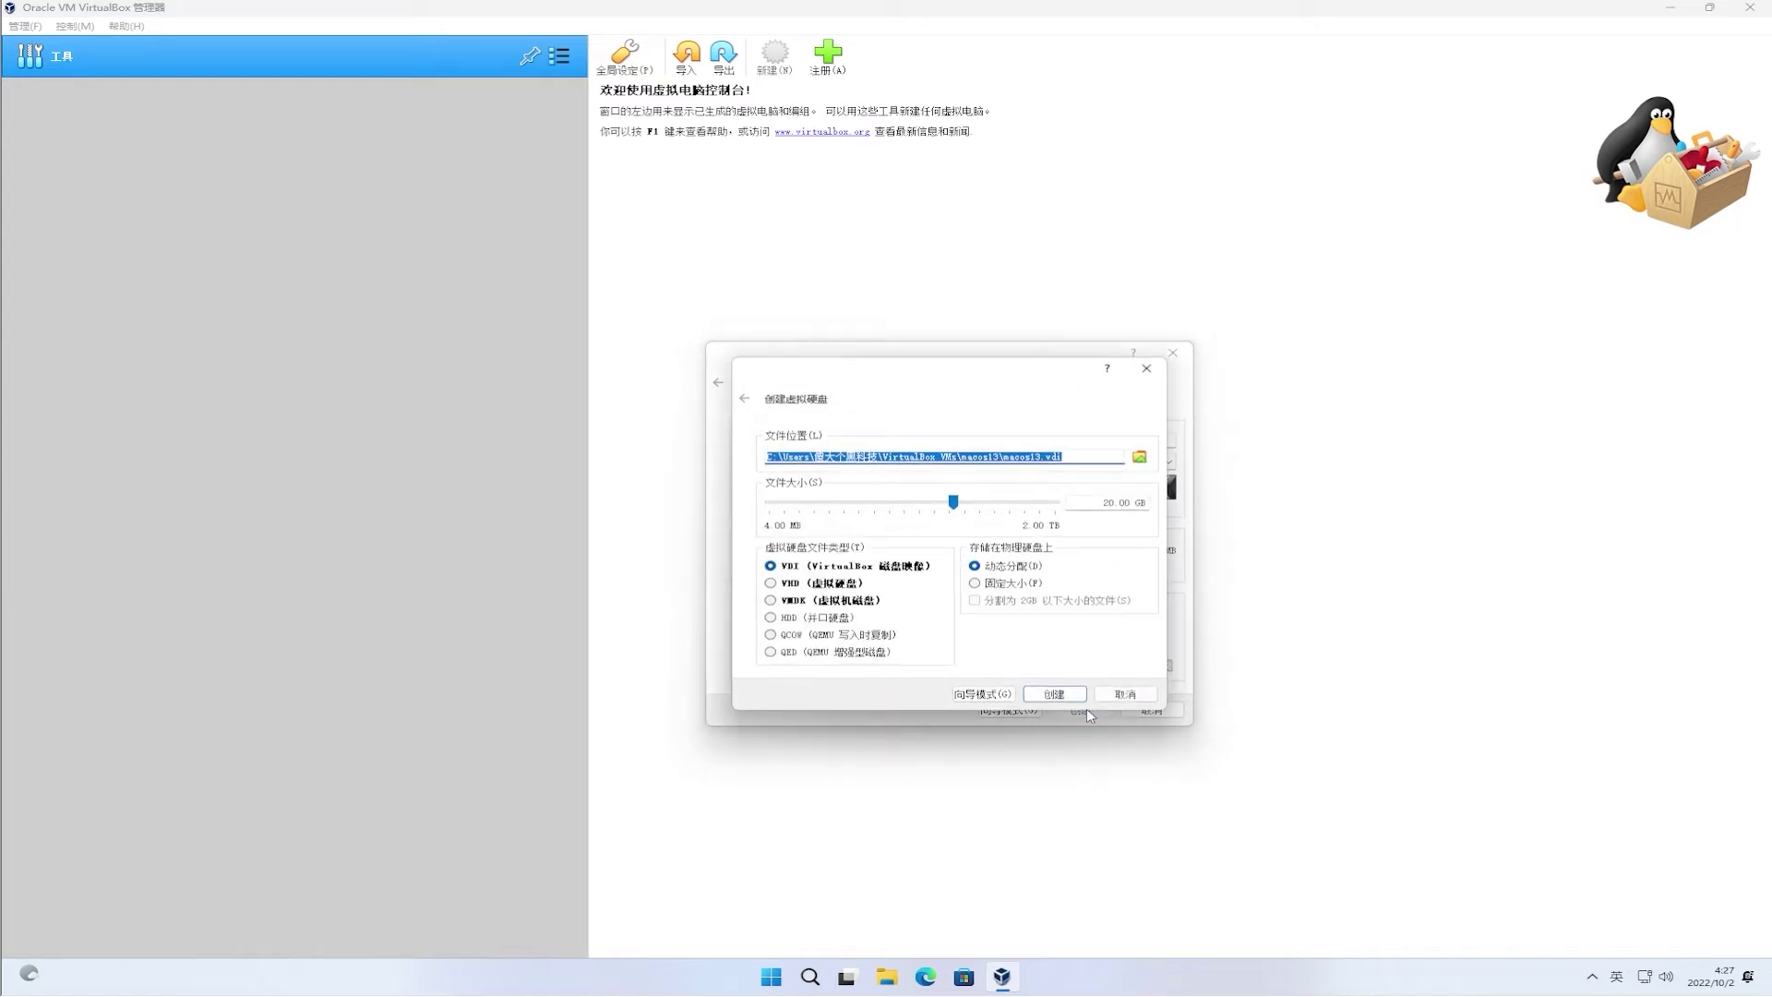
Create the virtual hard disk as a dynamically allocated VMDK file with a size of 60 GB
left_click(868, 602)
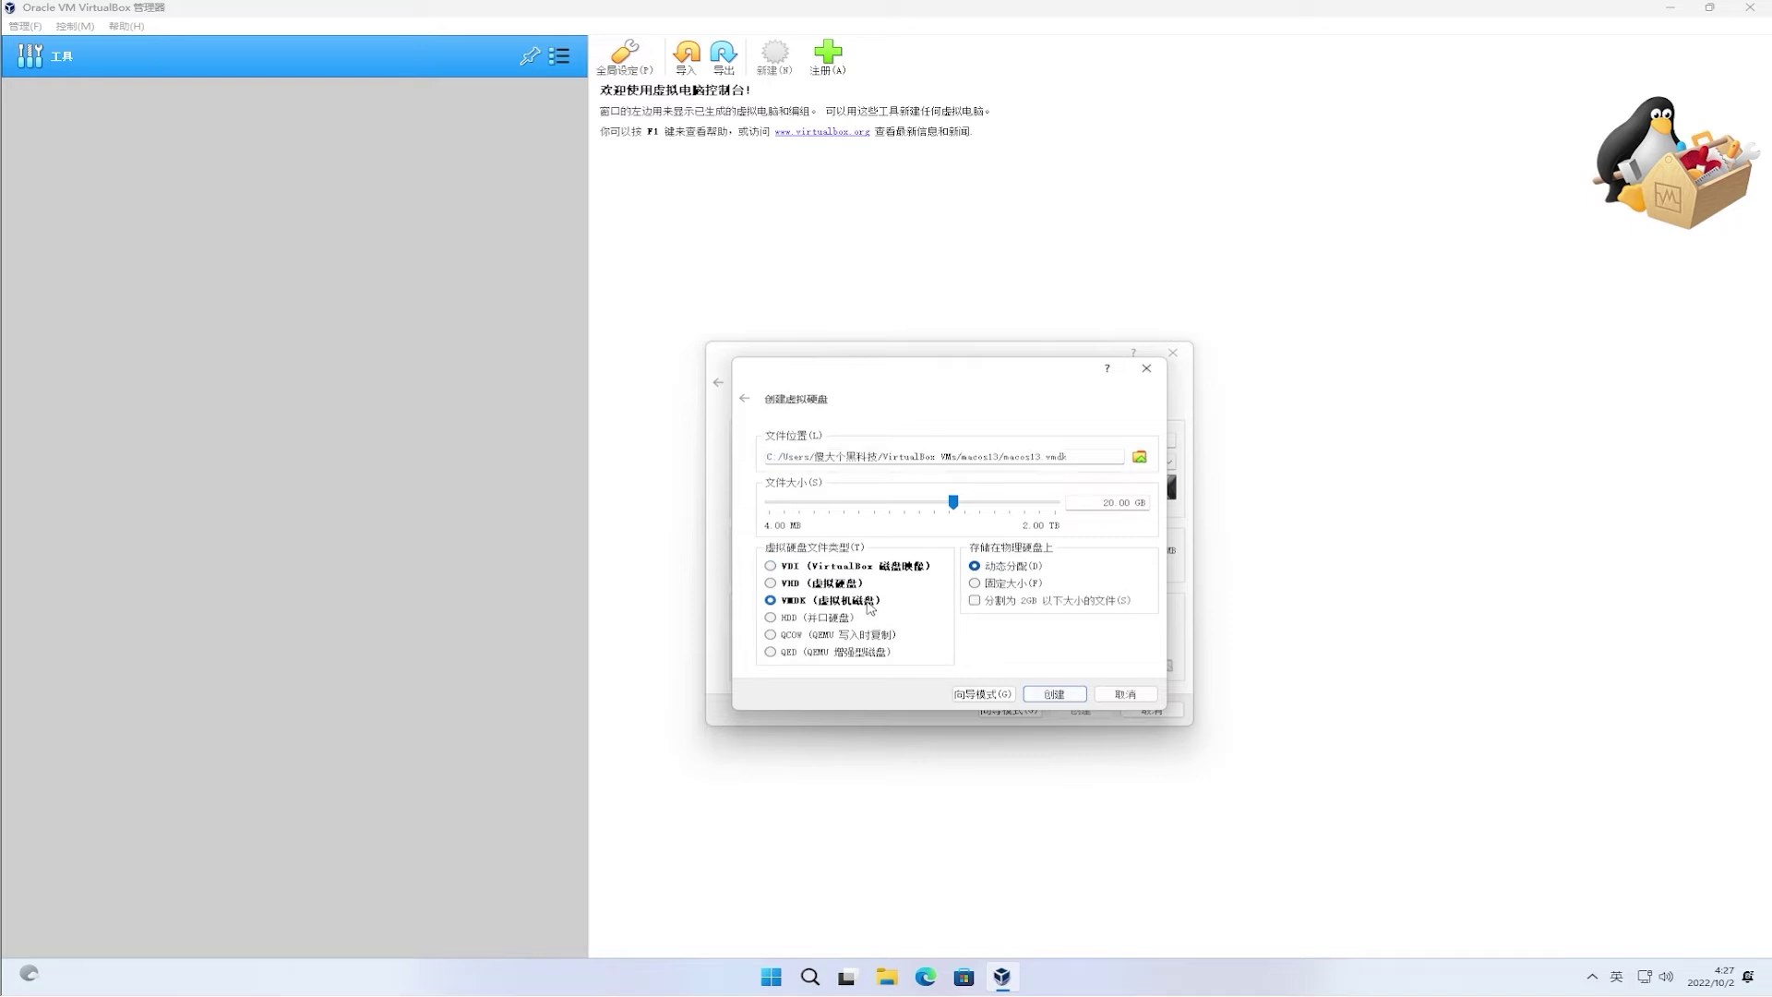
left_click(1096, 498)
key("Delete")
type("6")
left_click(1065, 697)
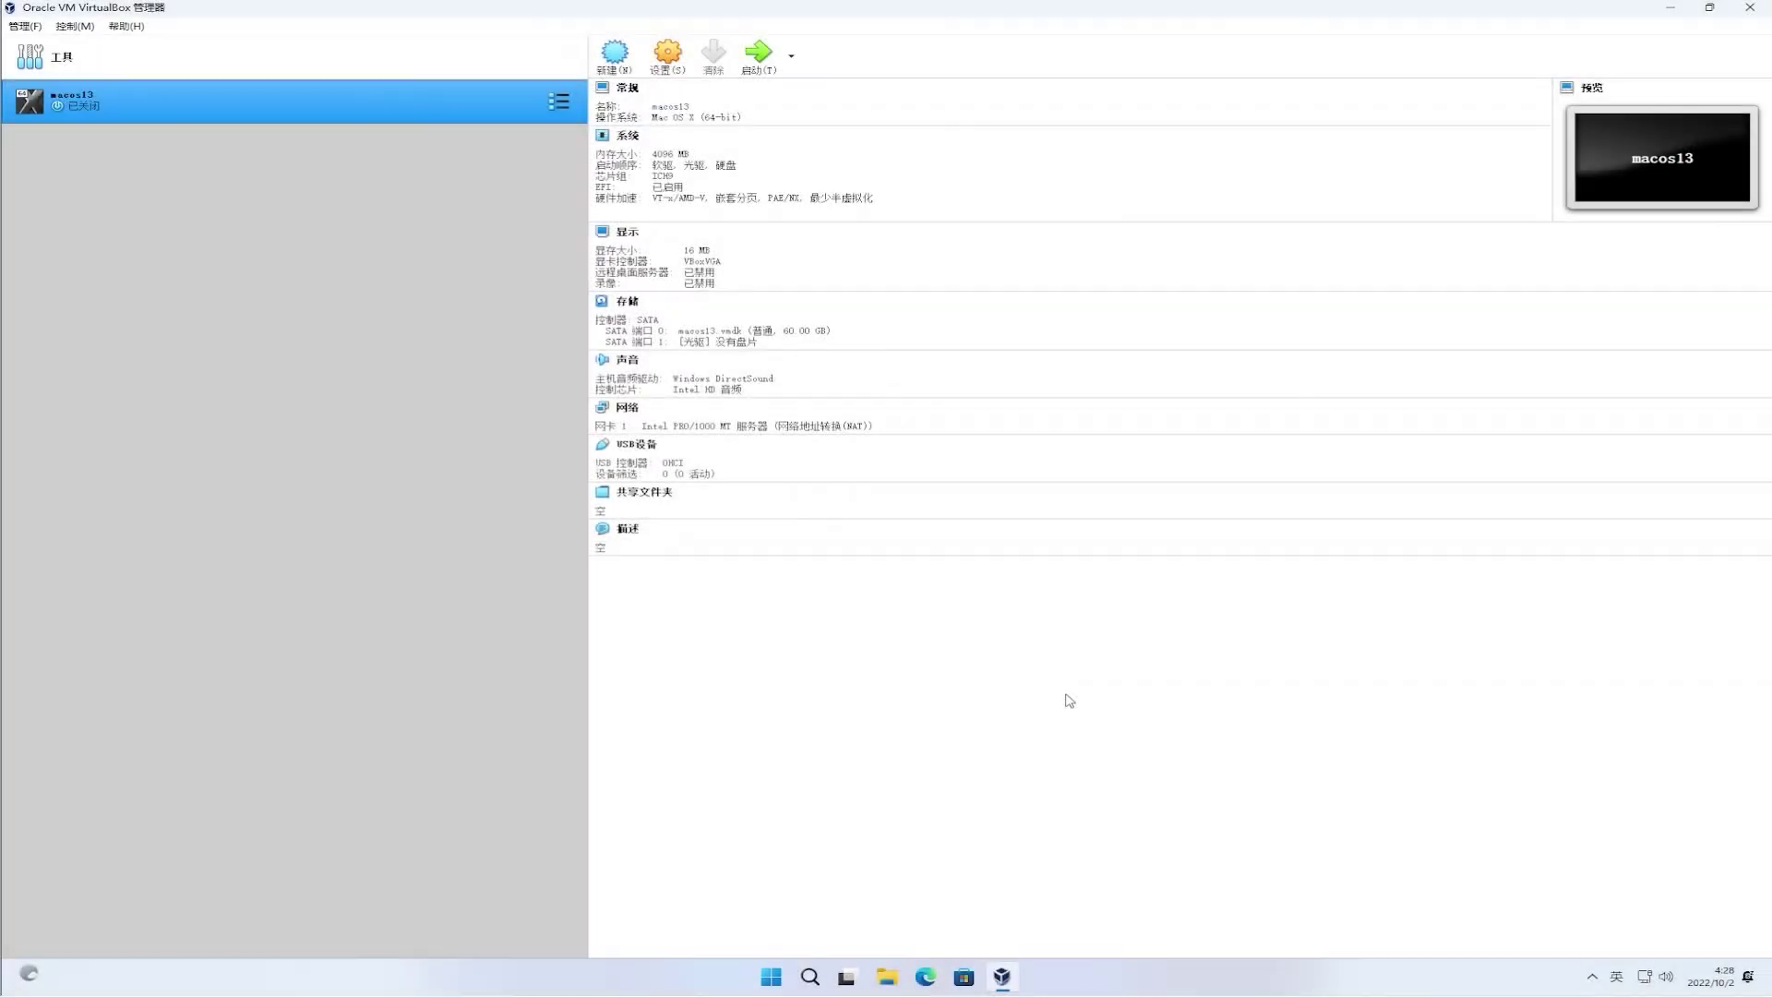
In the system settings of macos13, exclude the floppy drive from the boot order and set the processor count to 4
left_click(670, 57)
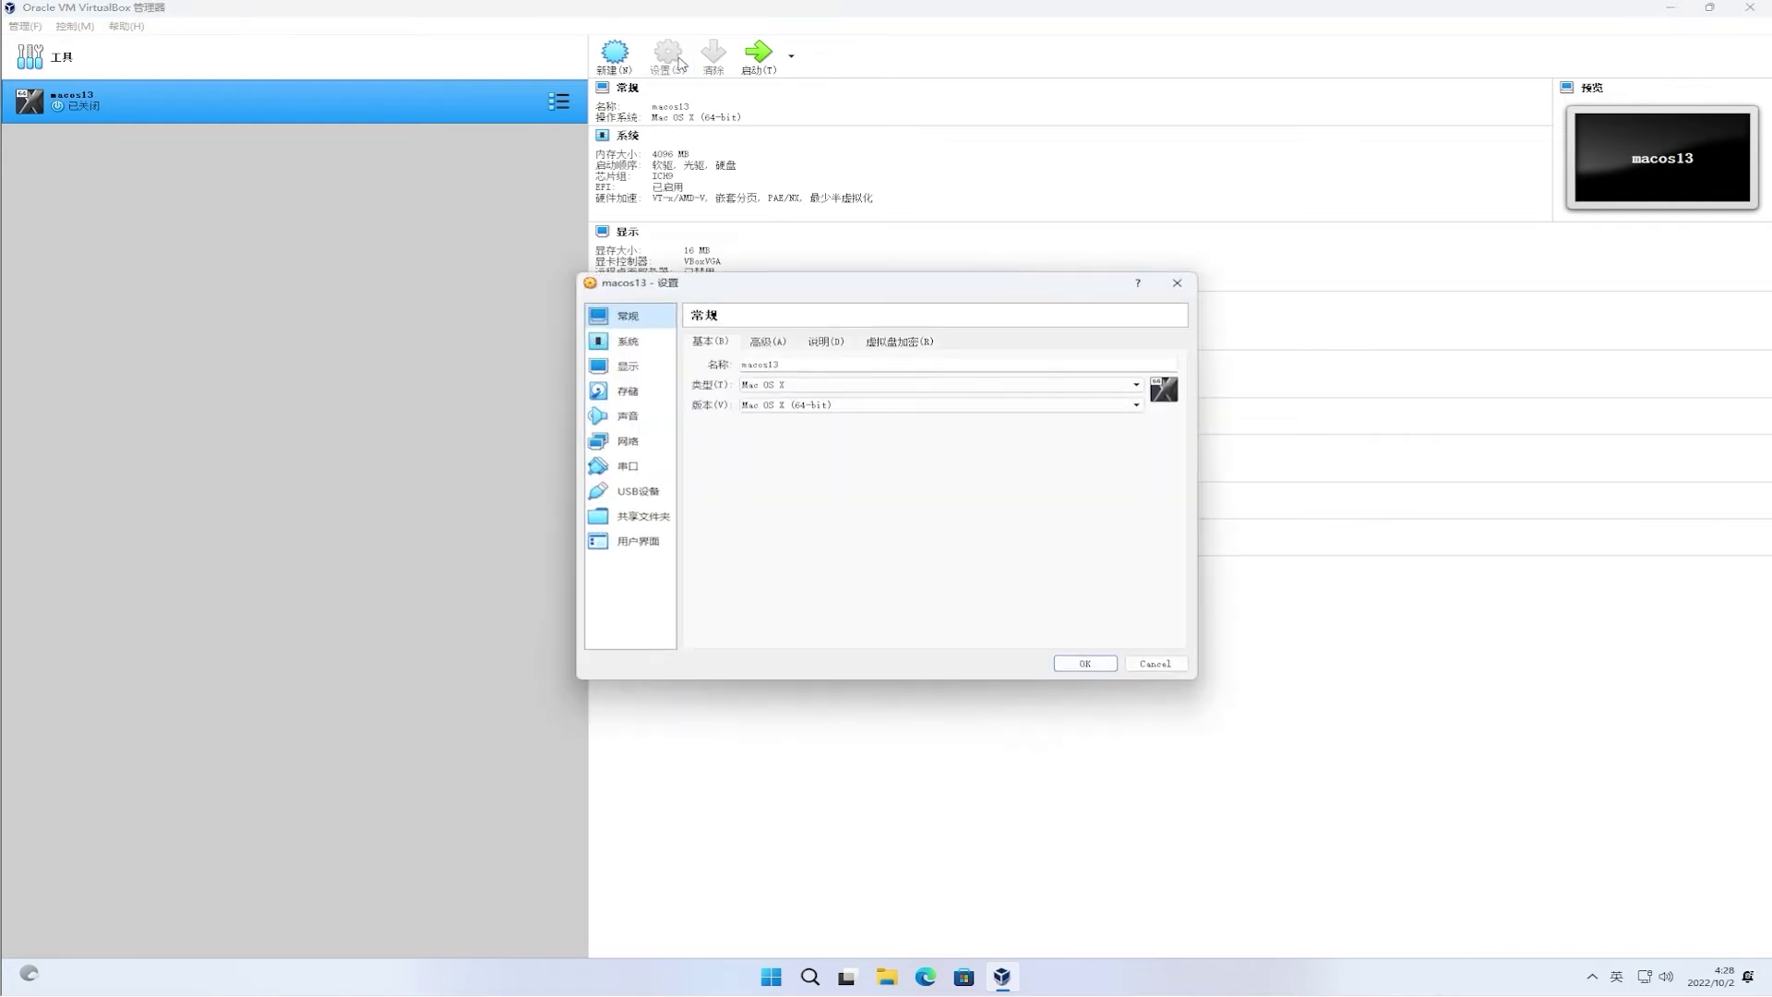
left_click(637, 341)
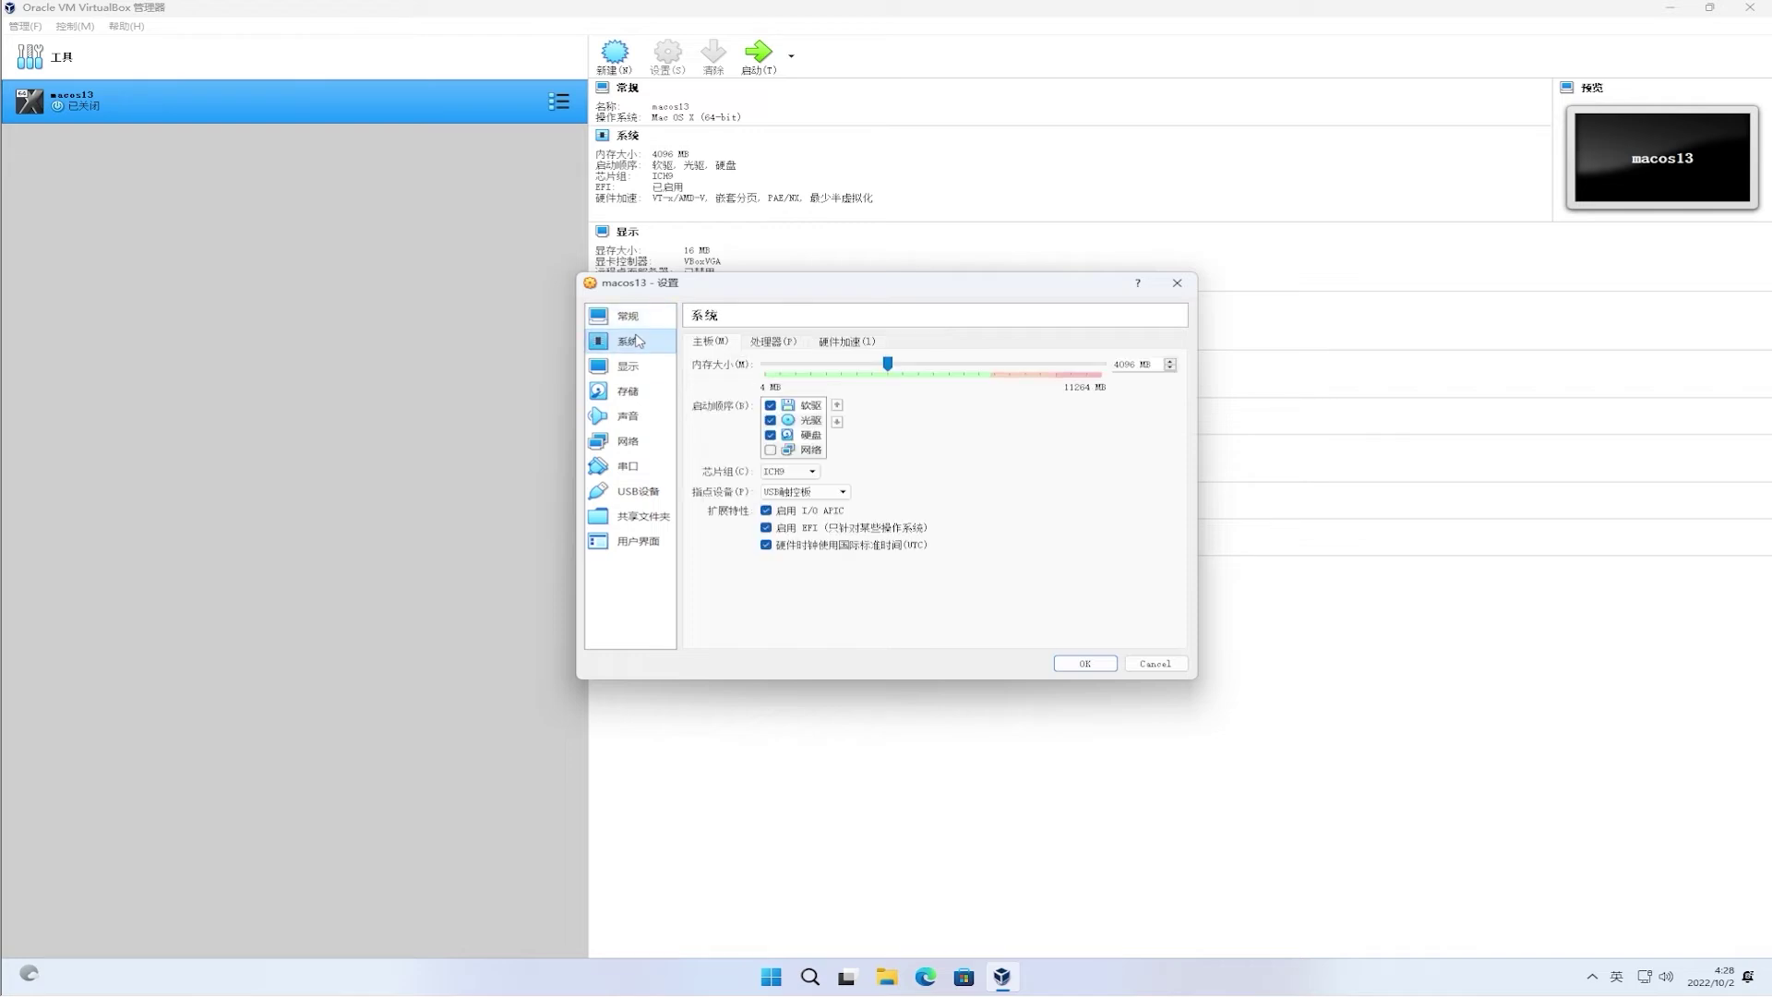
left_click(770, 406)
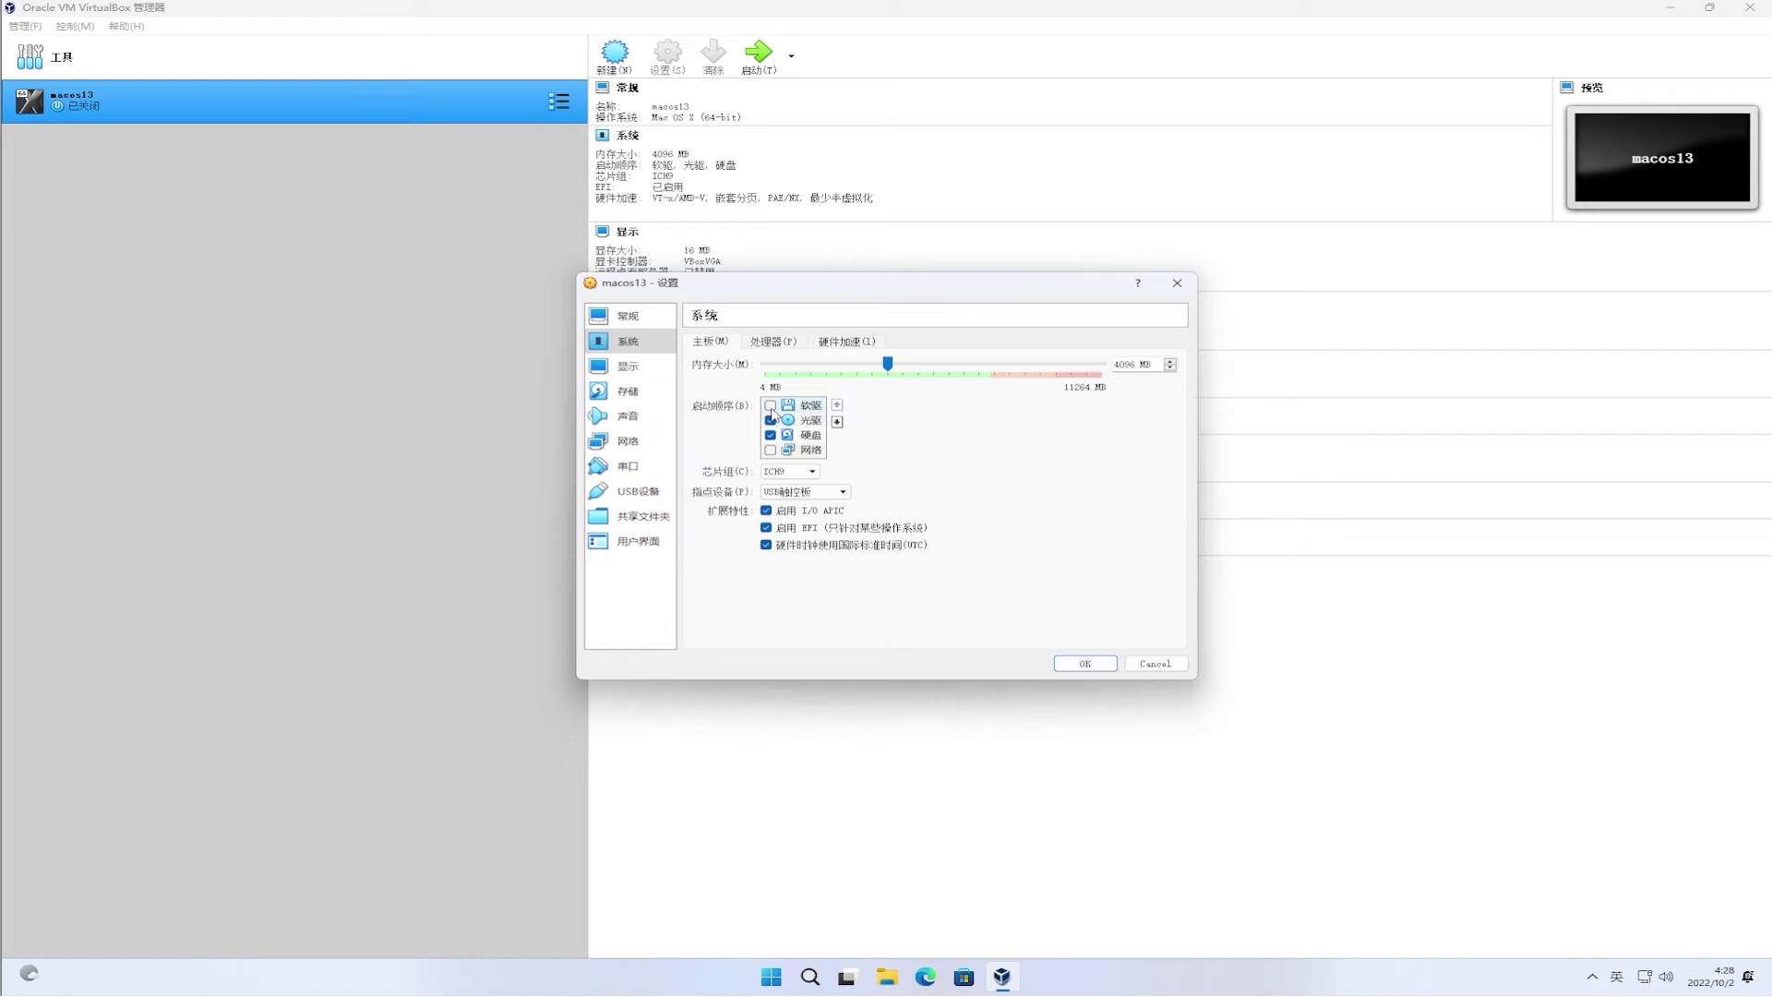
left_click(775, 341)
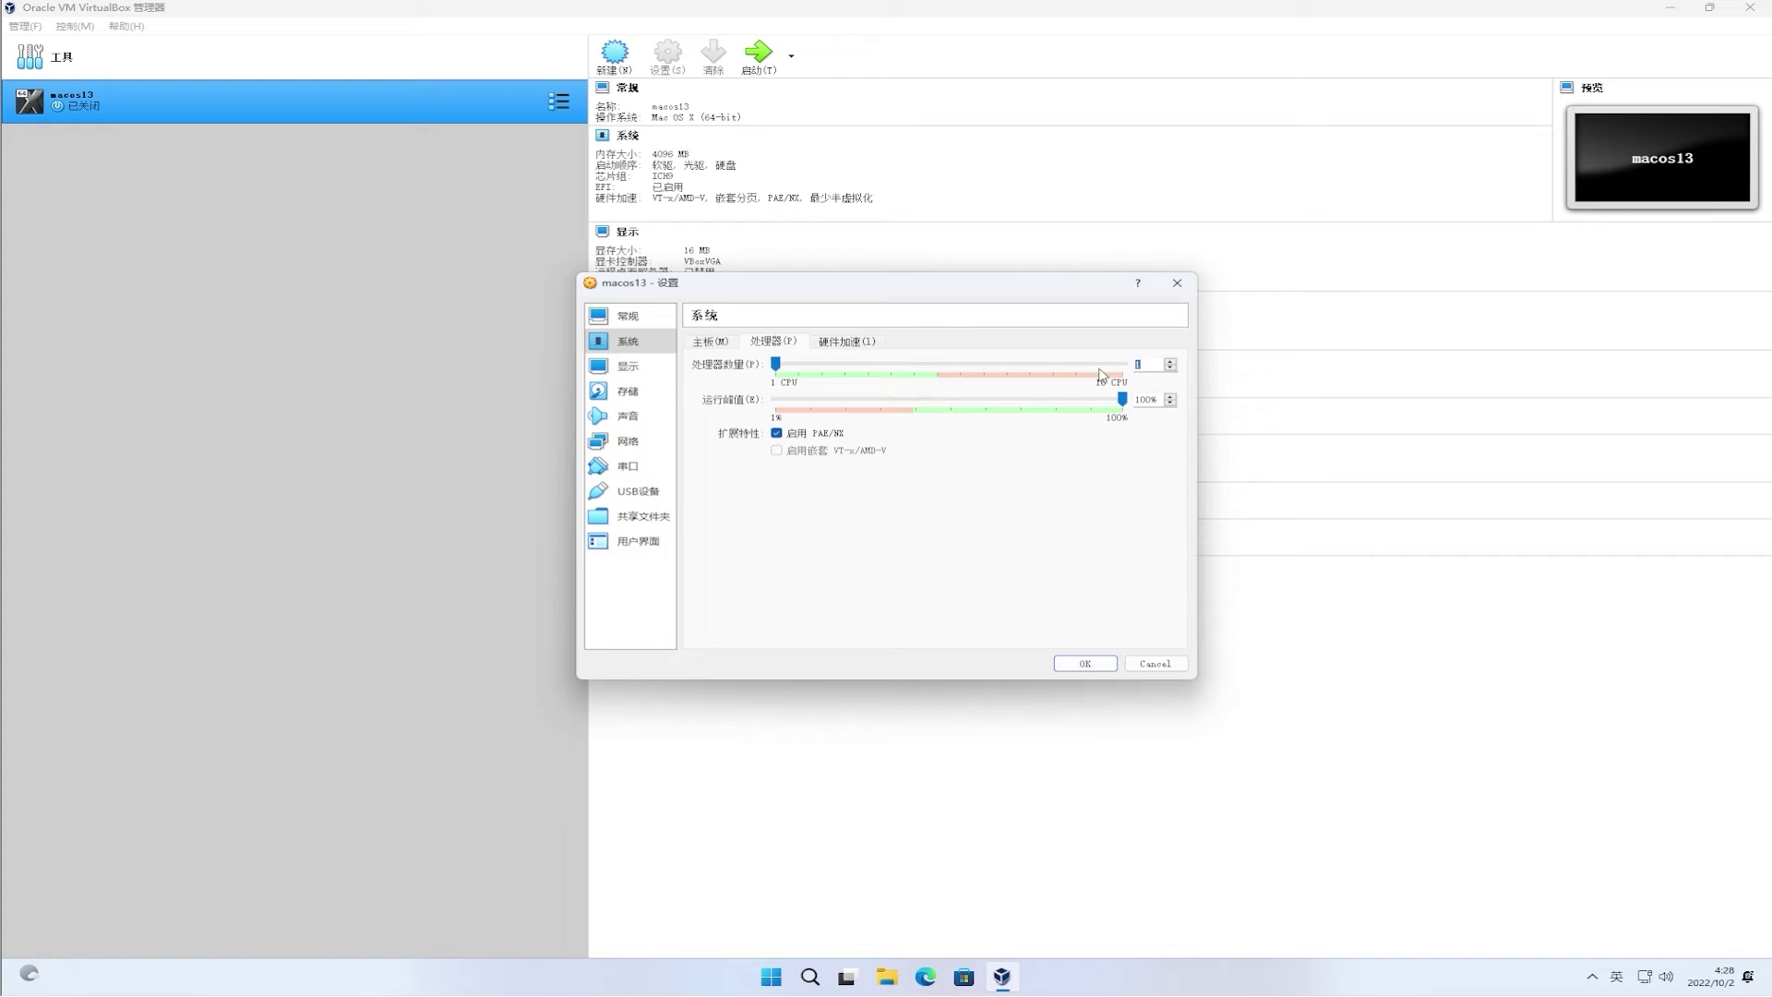
type("4")
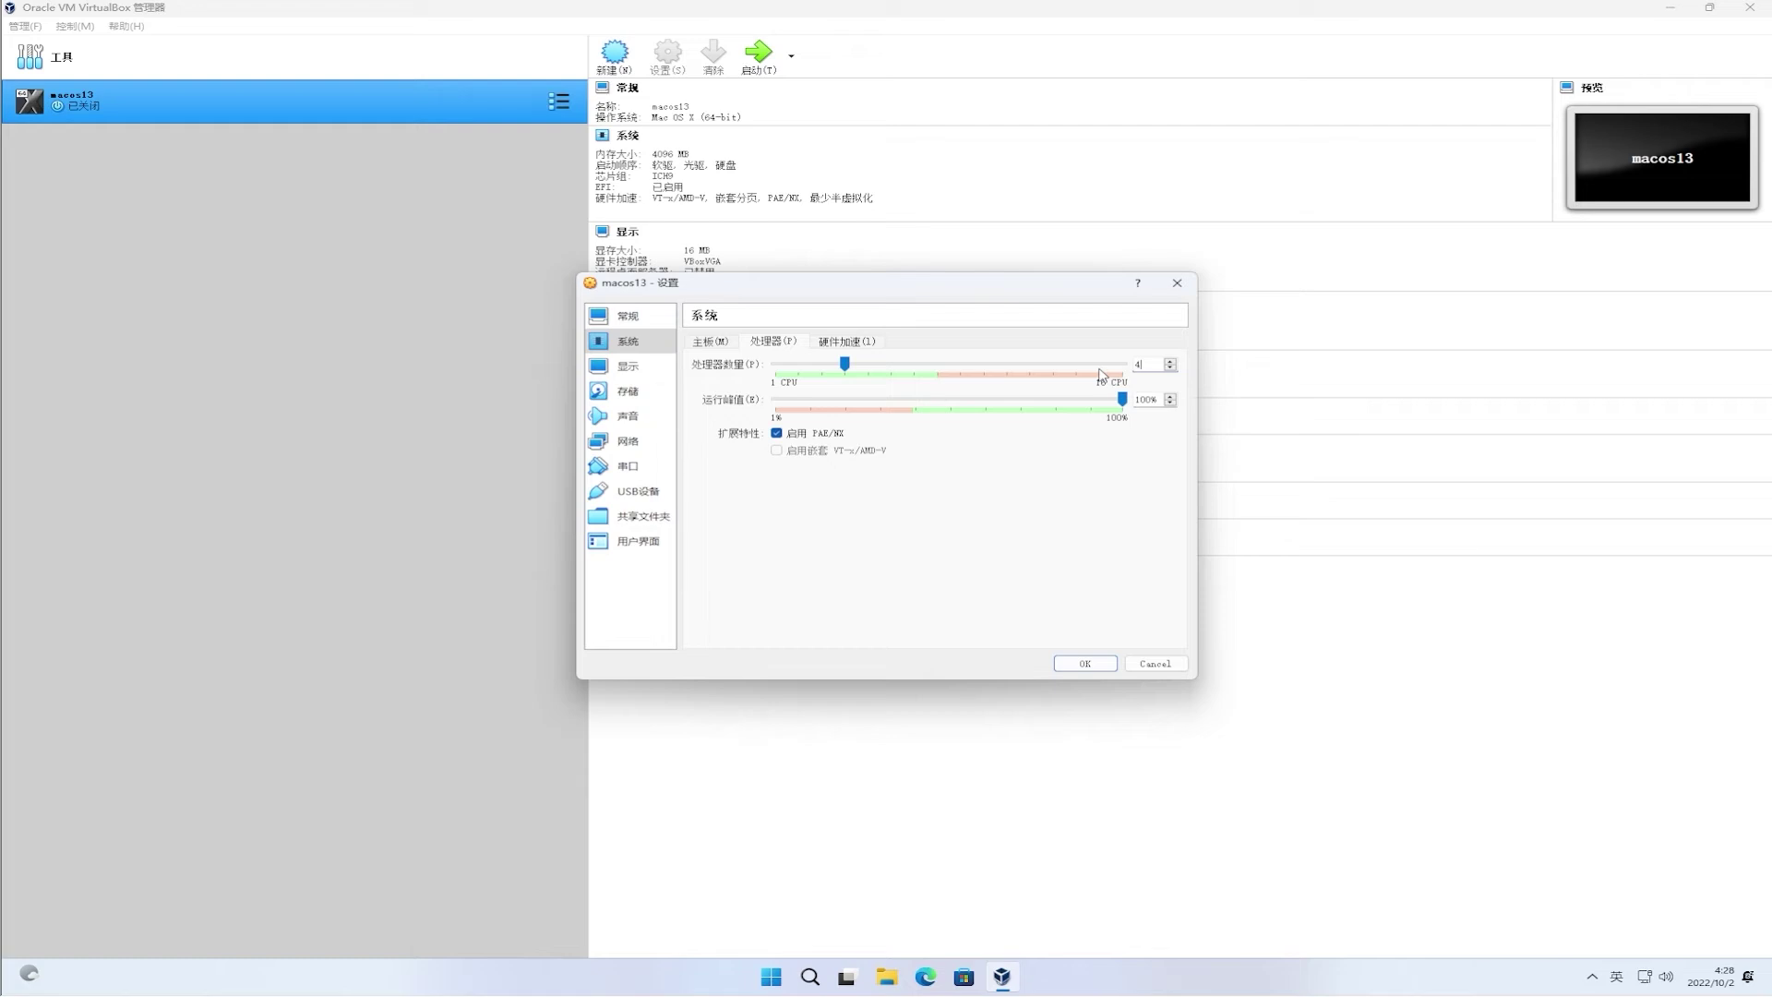
Set the display's video memory to 128 MB and keep VBoxVGA as the graphics controller
left_click(636, 367)
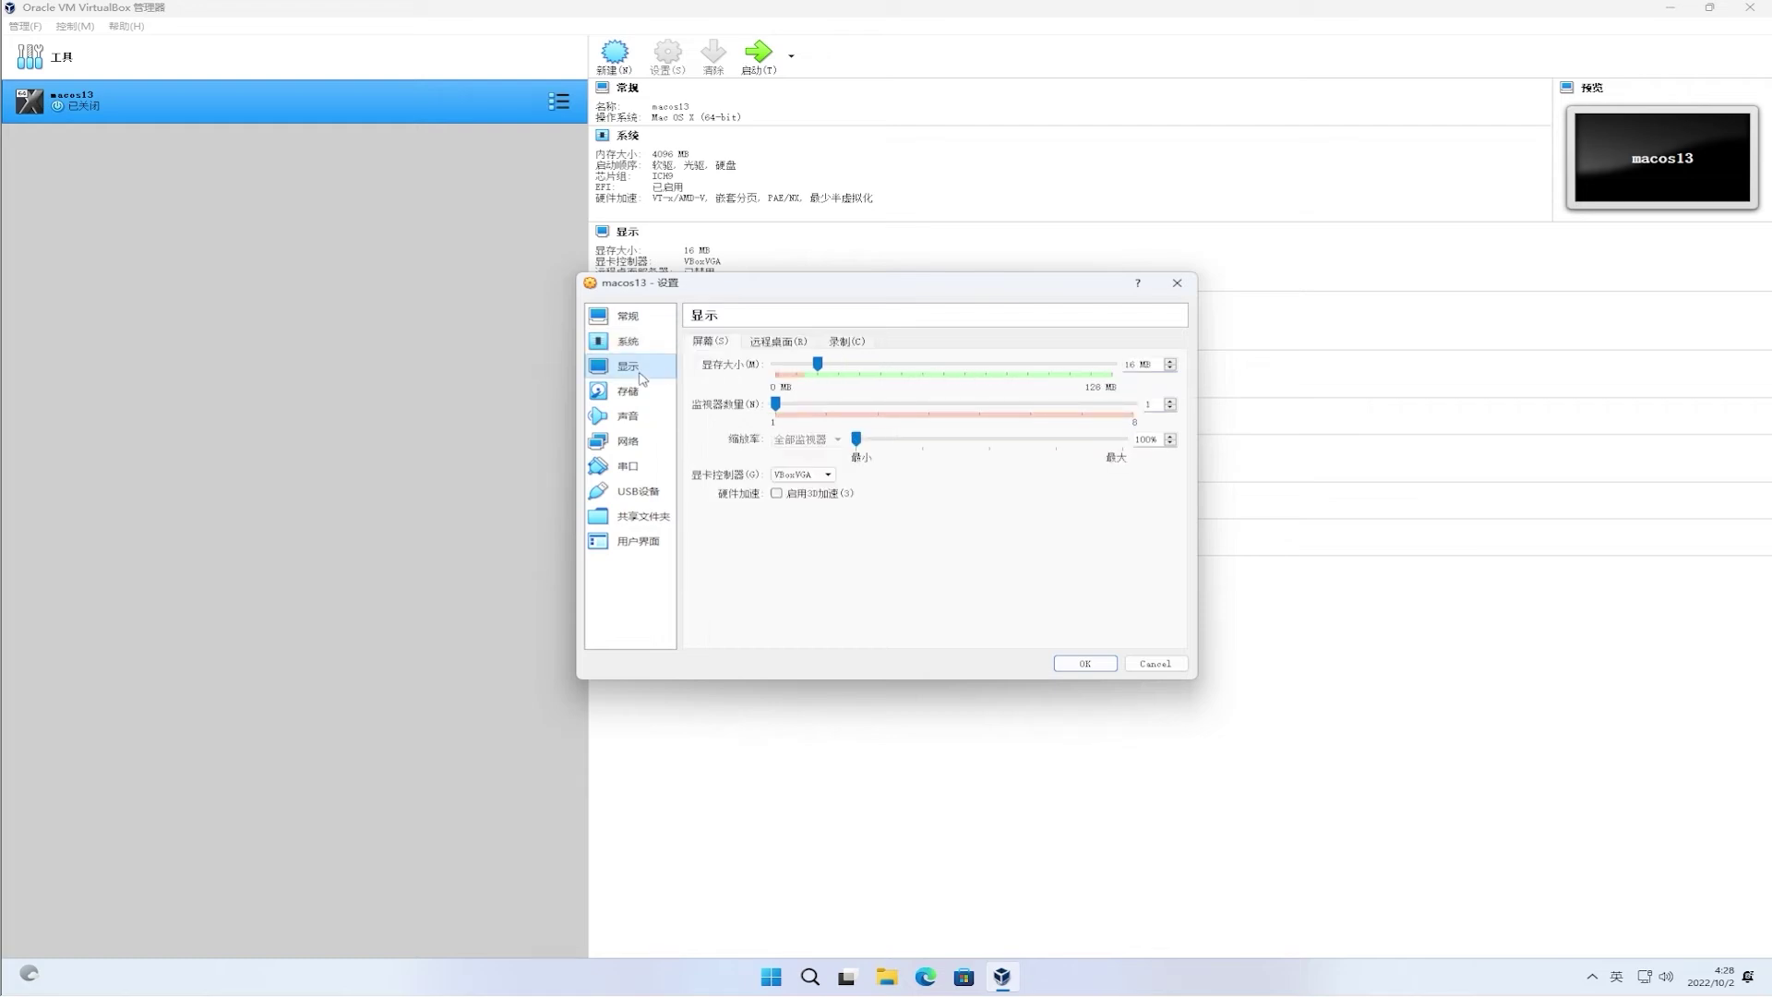
left_click(817, 366)
left_click_drag(817, 366, 1118, 372)
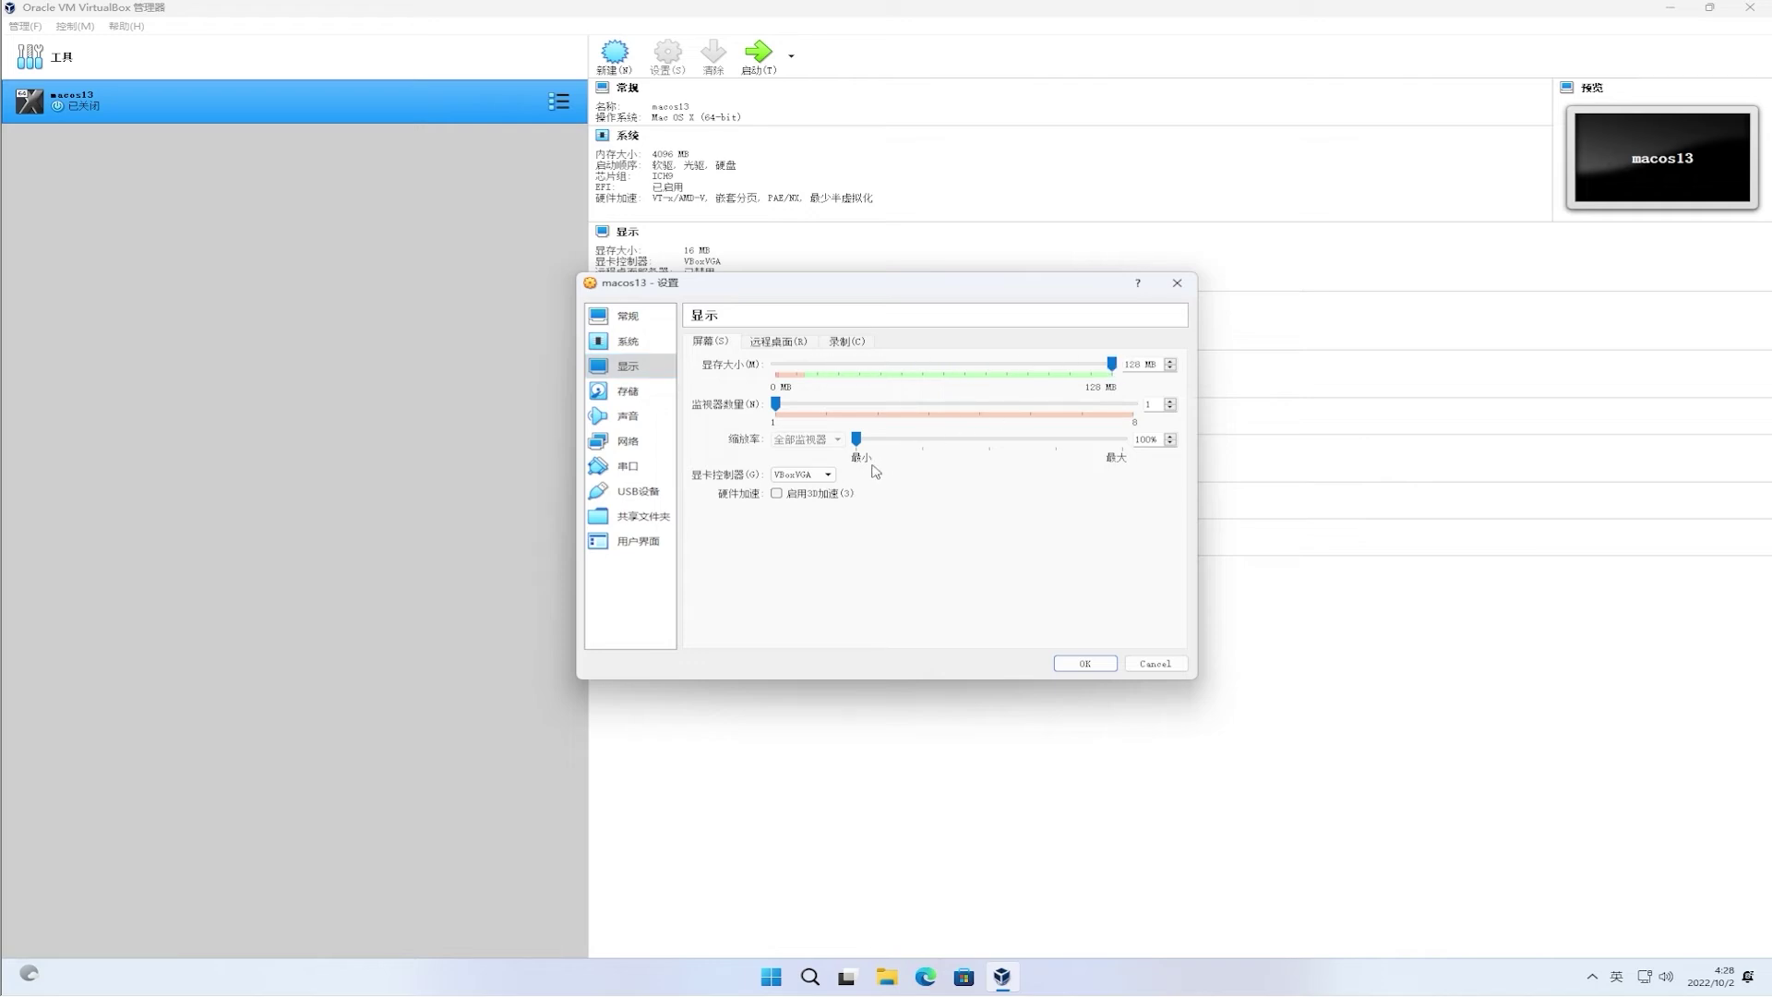
left_click(830, 476)
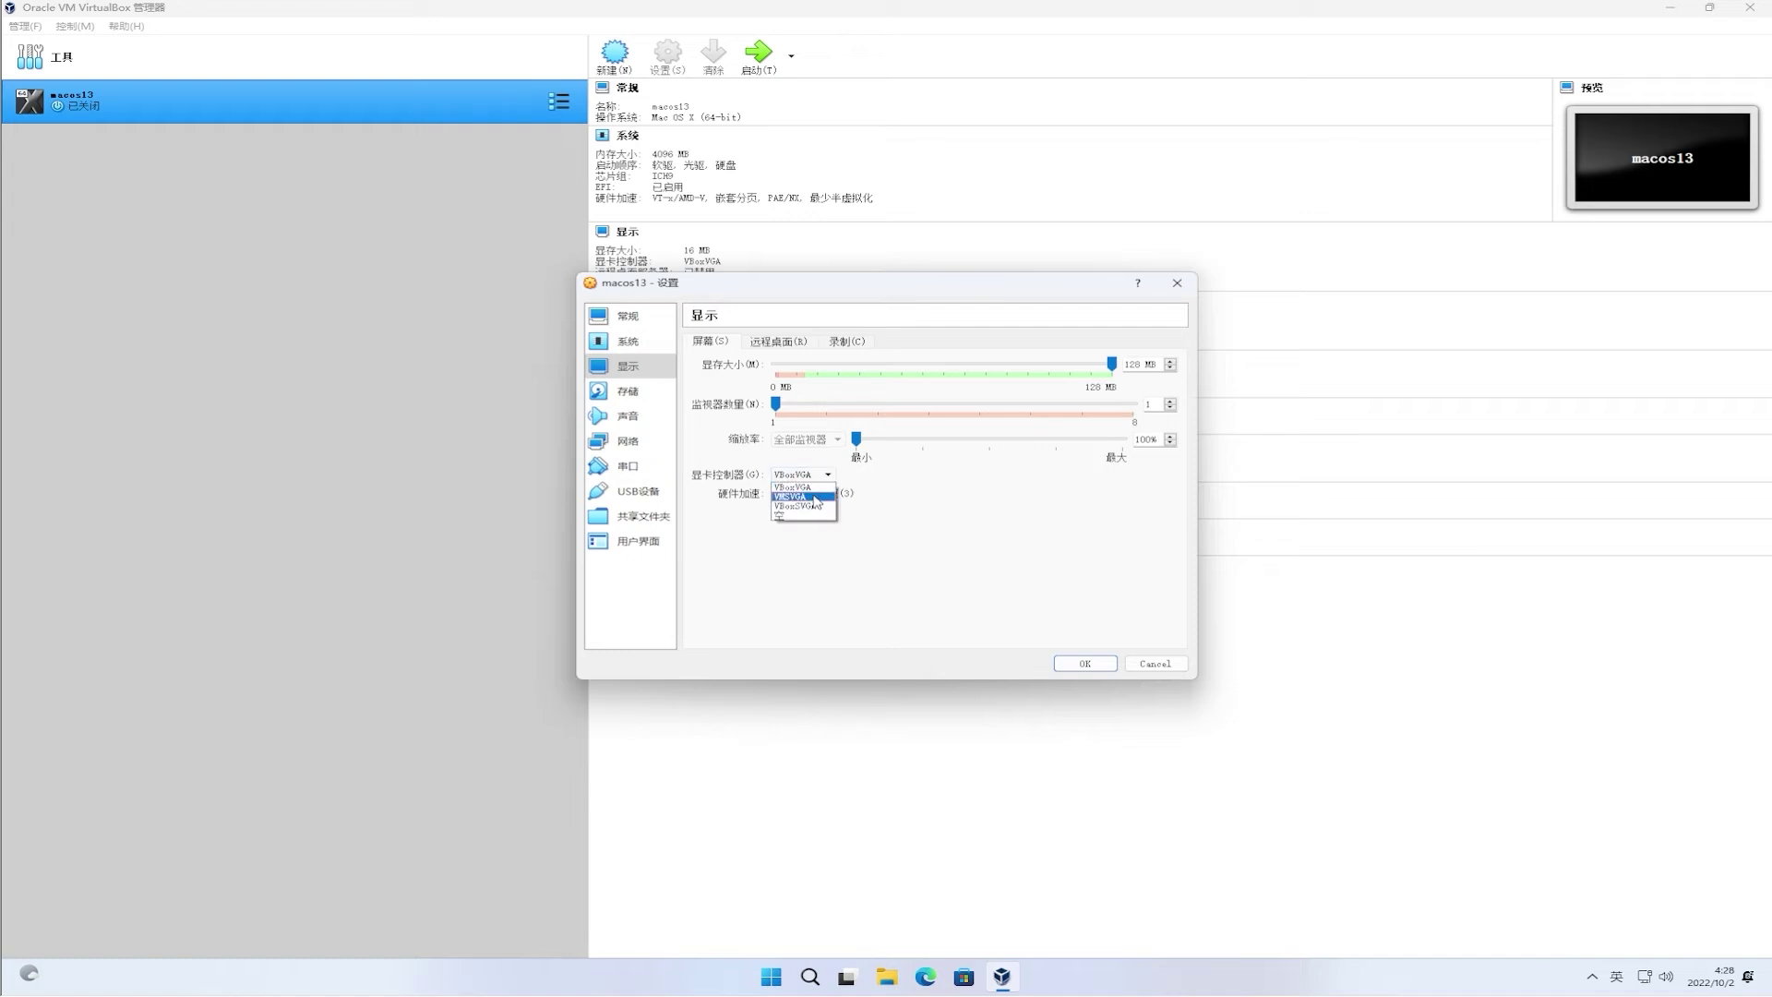
left_click(816, 488)
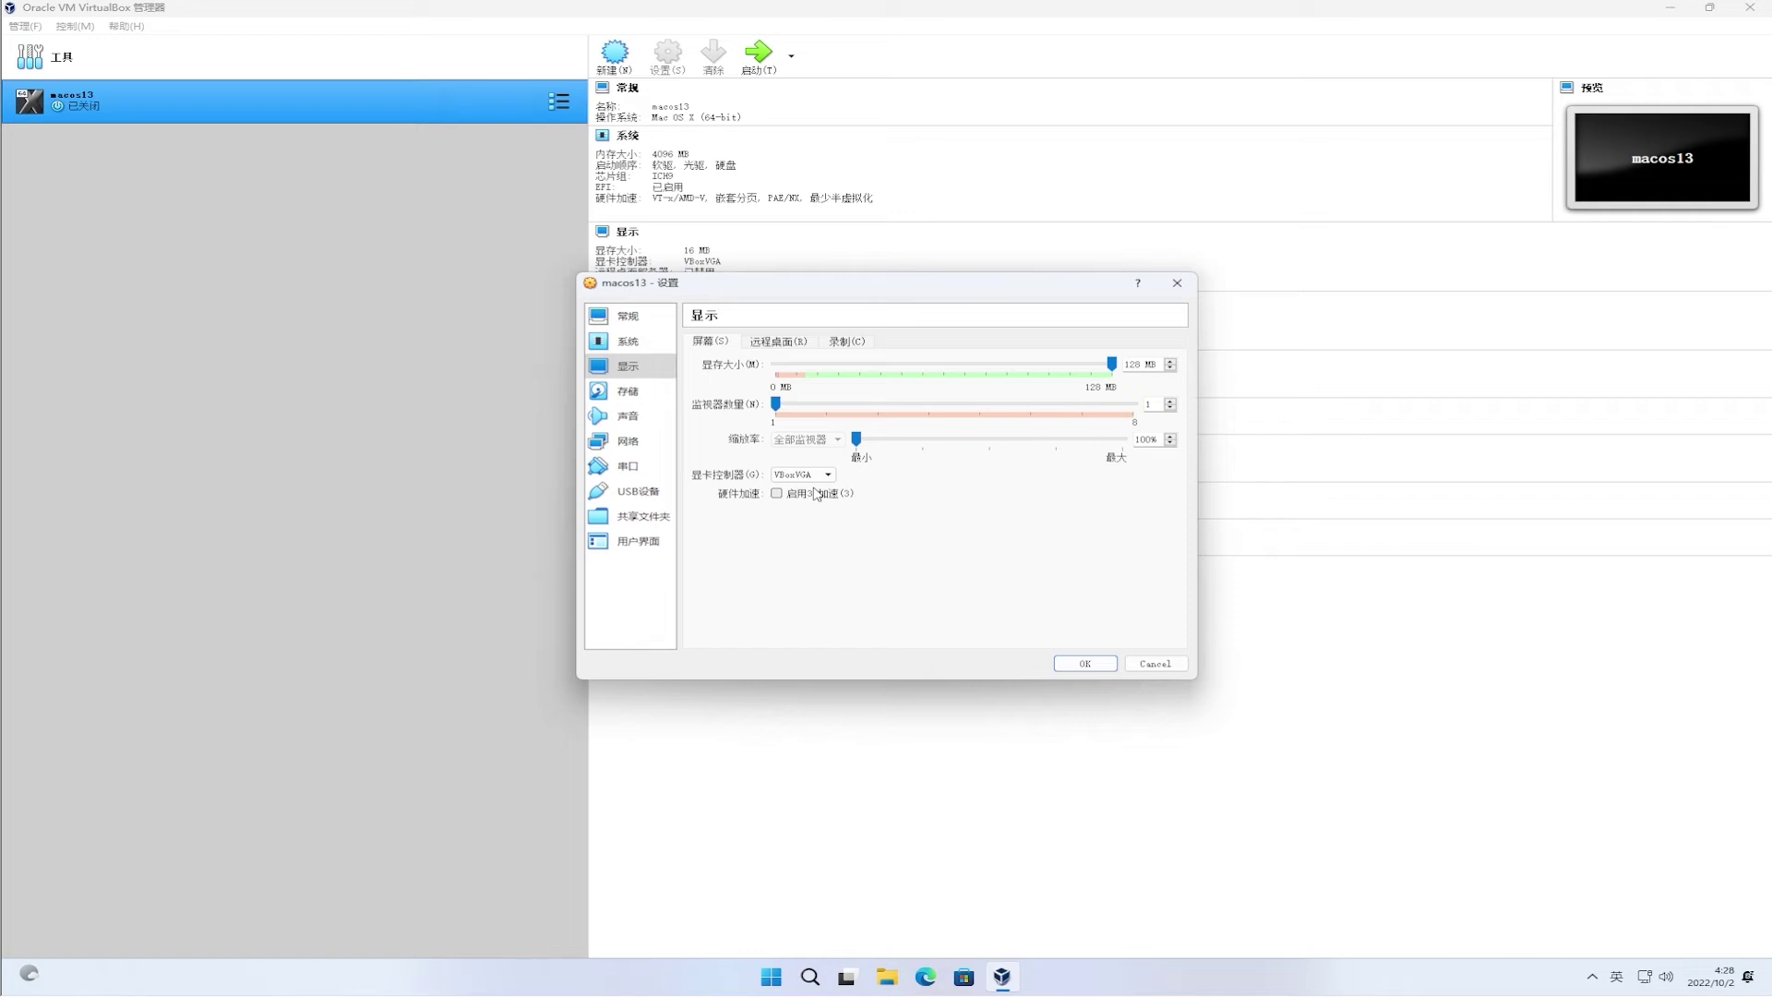
Load the Ventura disc image from the Downloads folder into the empty optical drive, and save the settings with the USB 3.0 (xHCI) controller
left_click(638, 397)
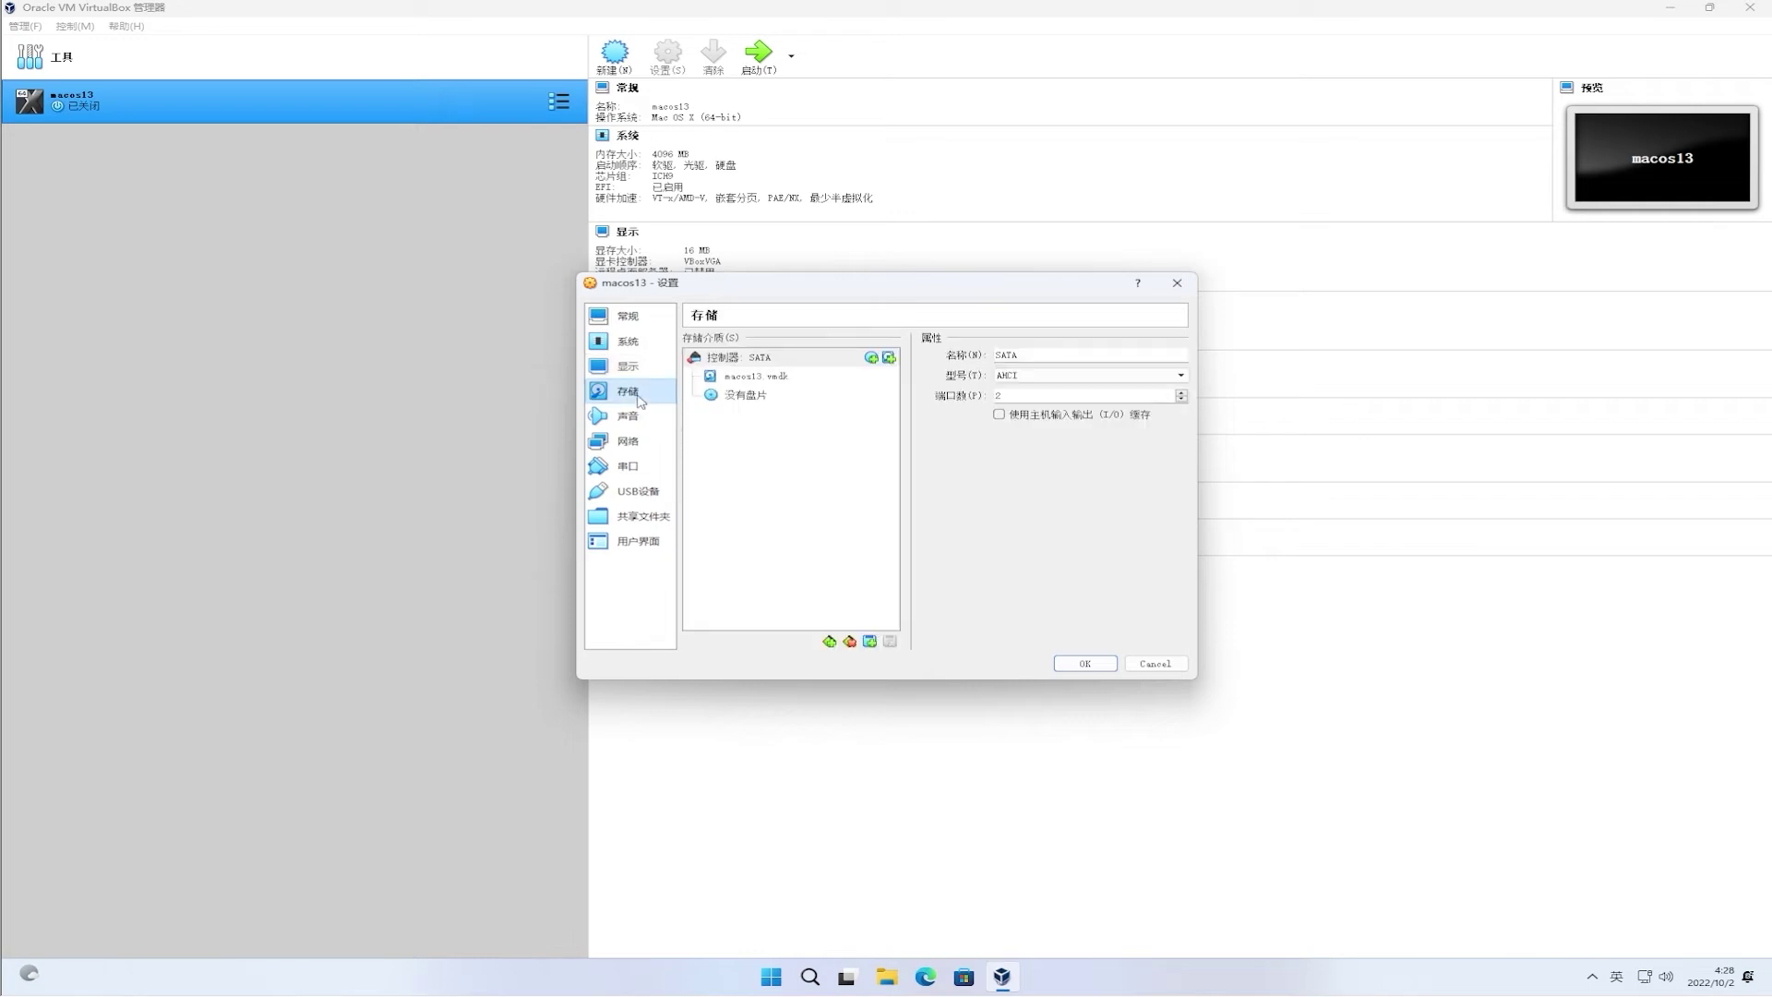
left_click(753, 395)
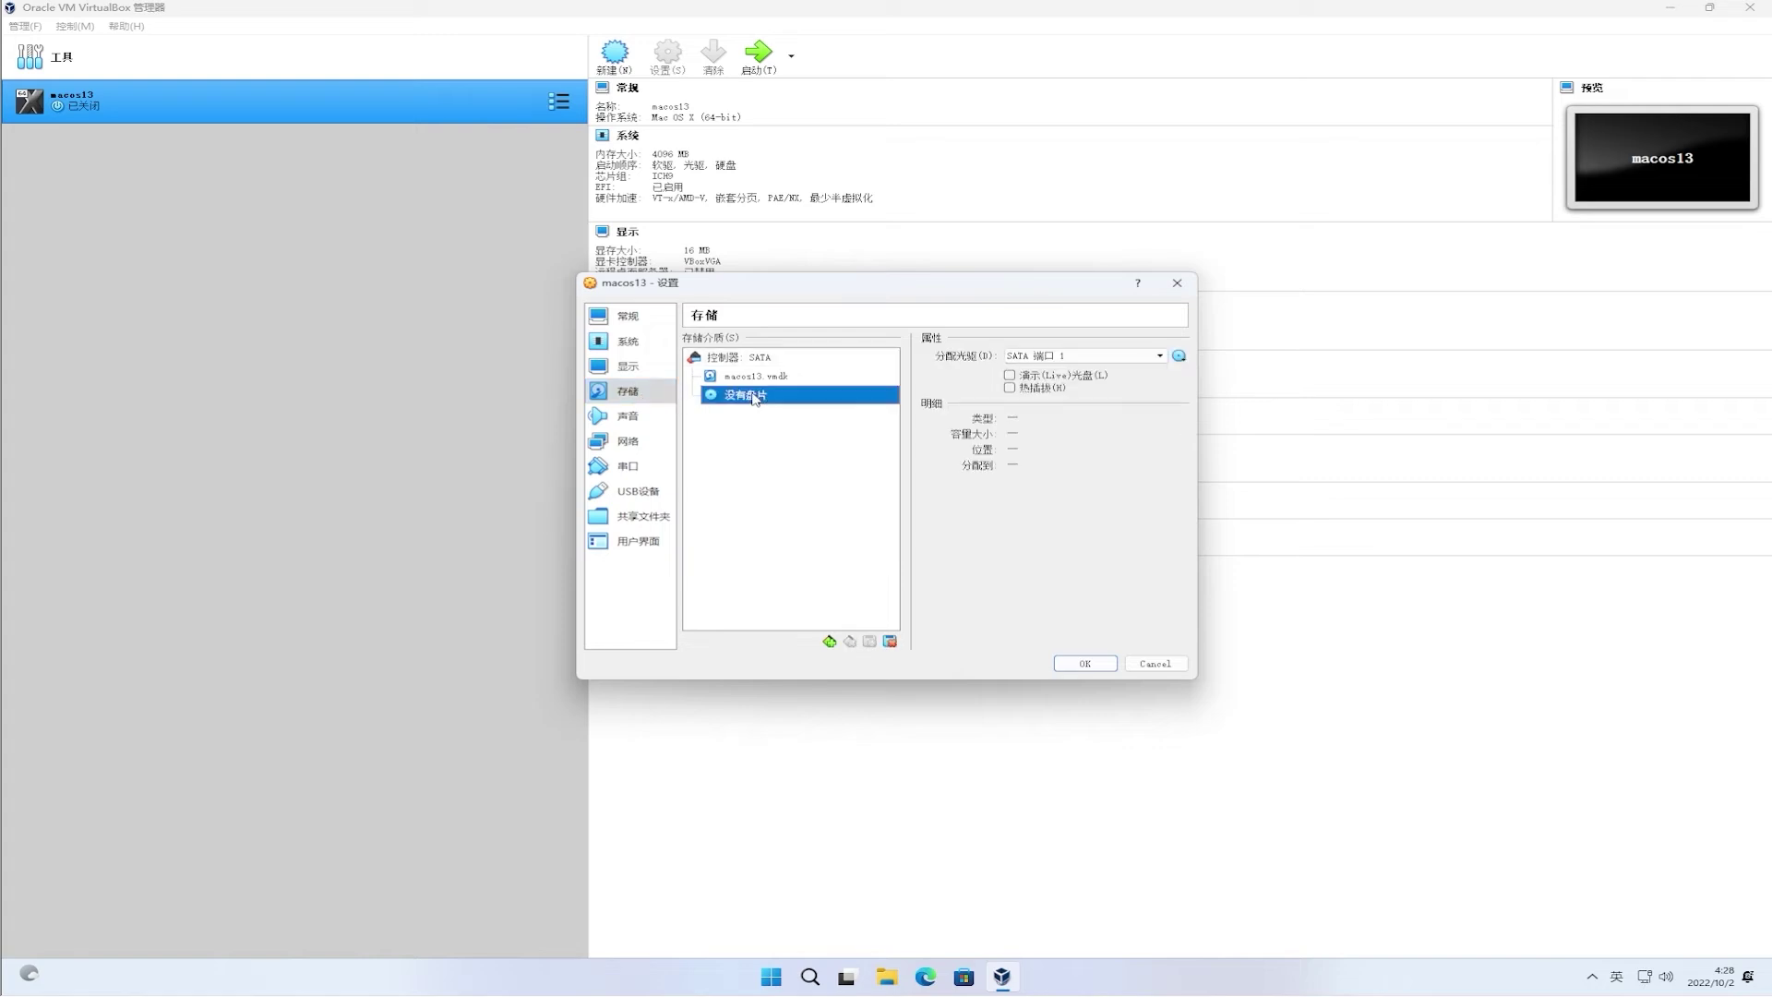
left_click(1179, 357)
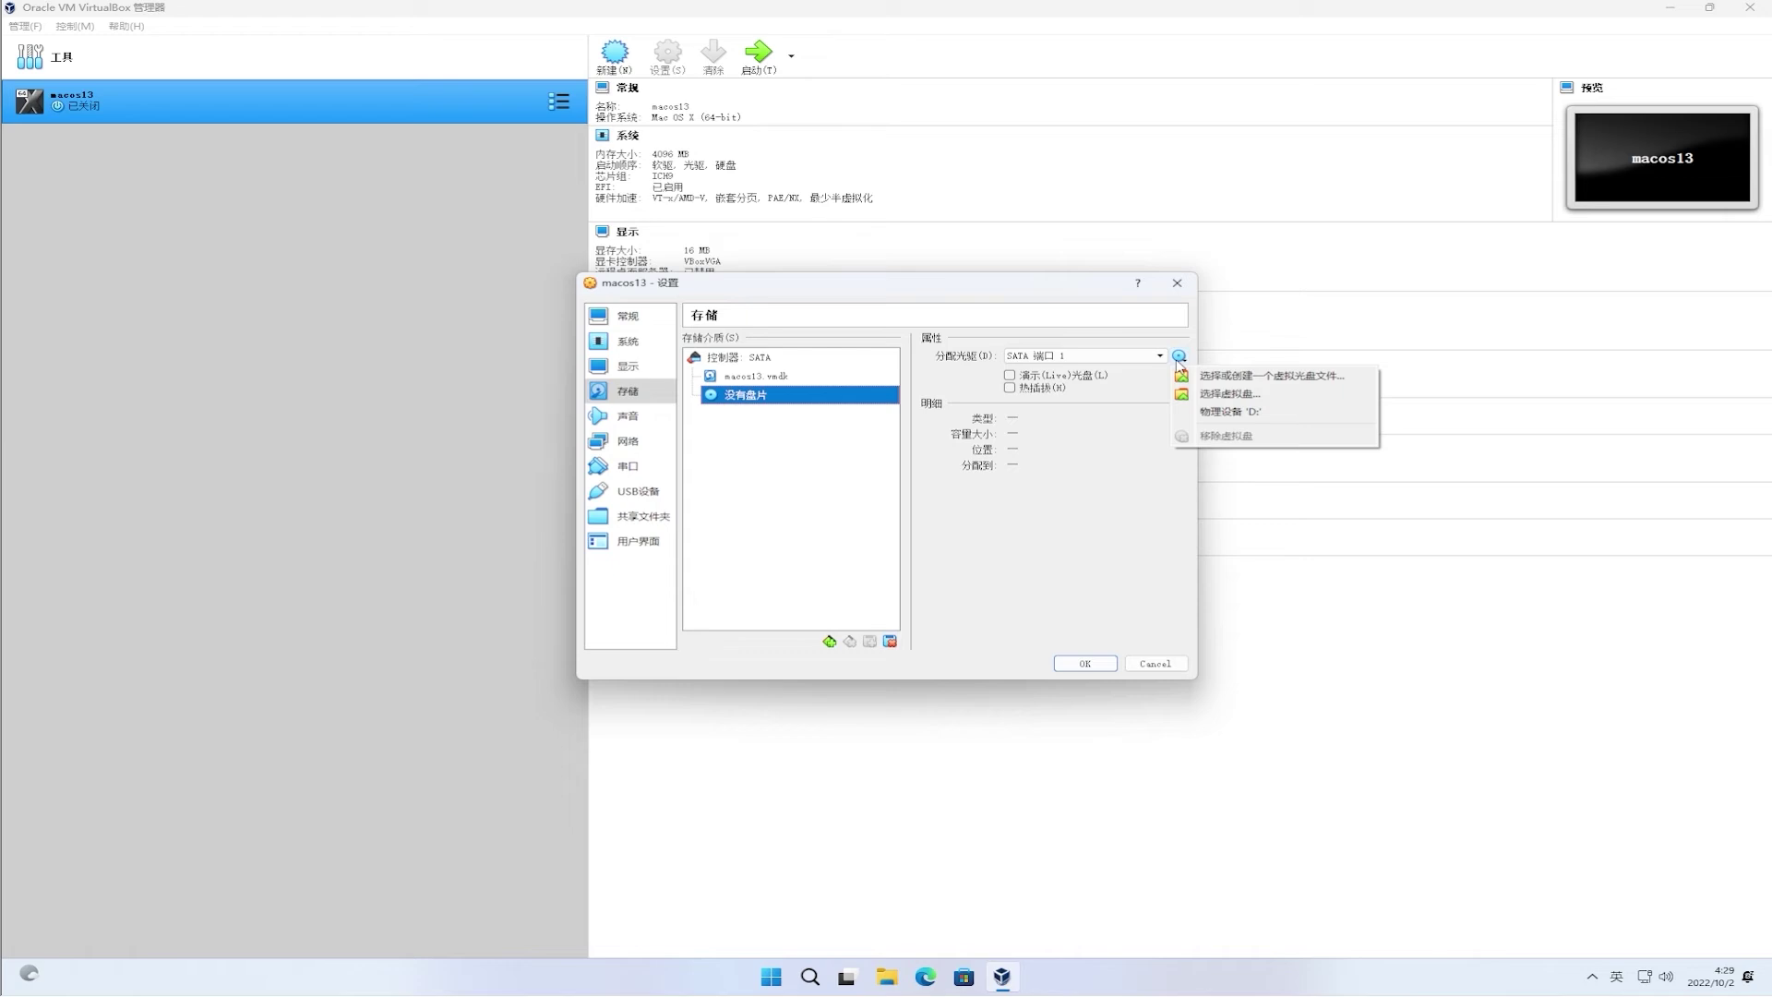
left_click(1198, 395)
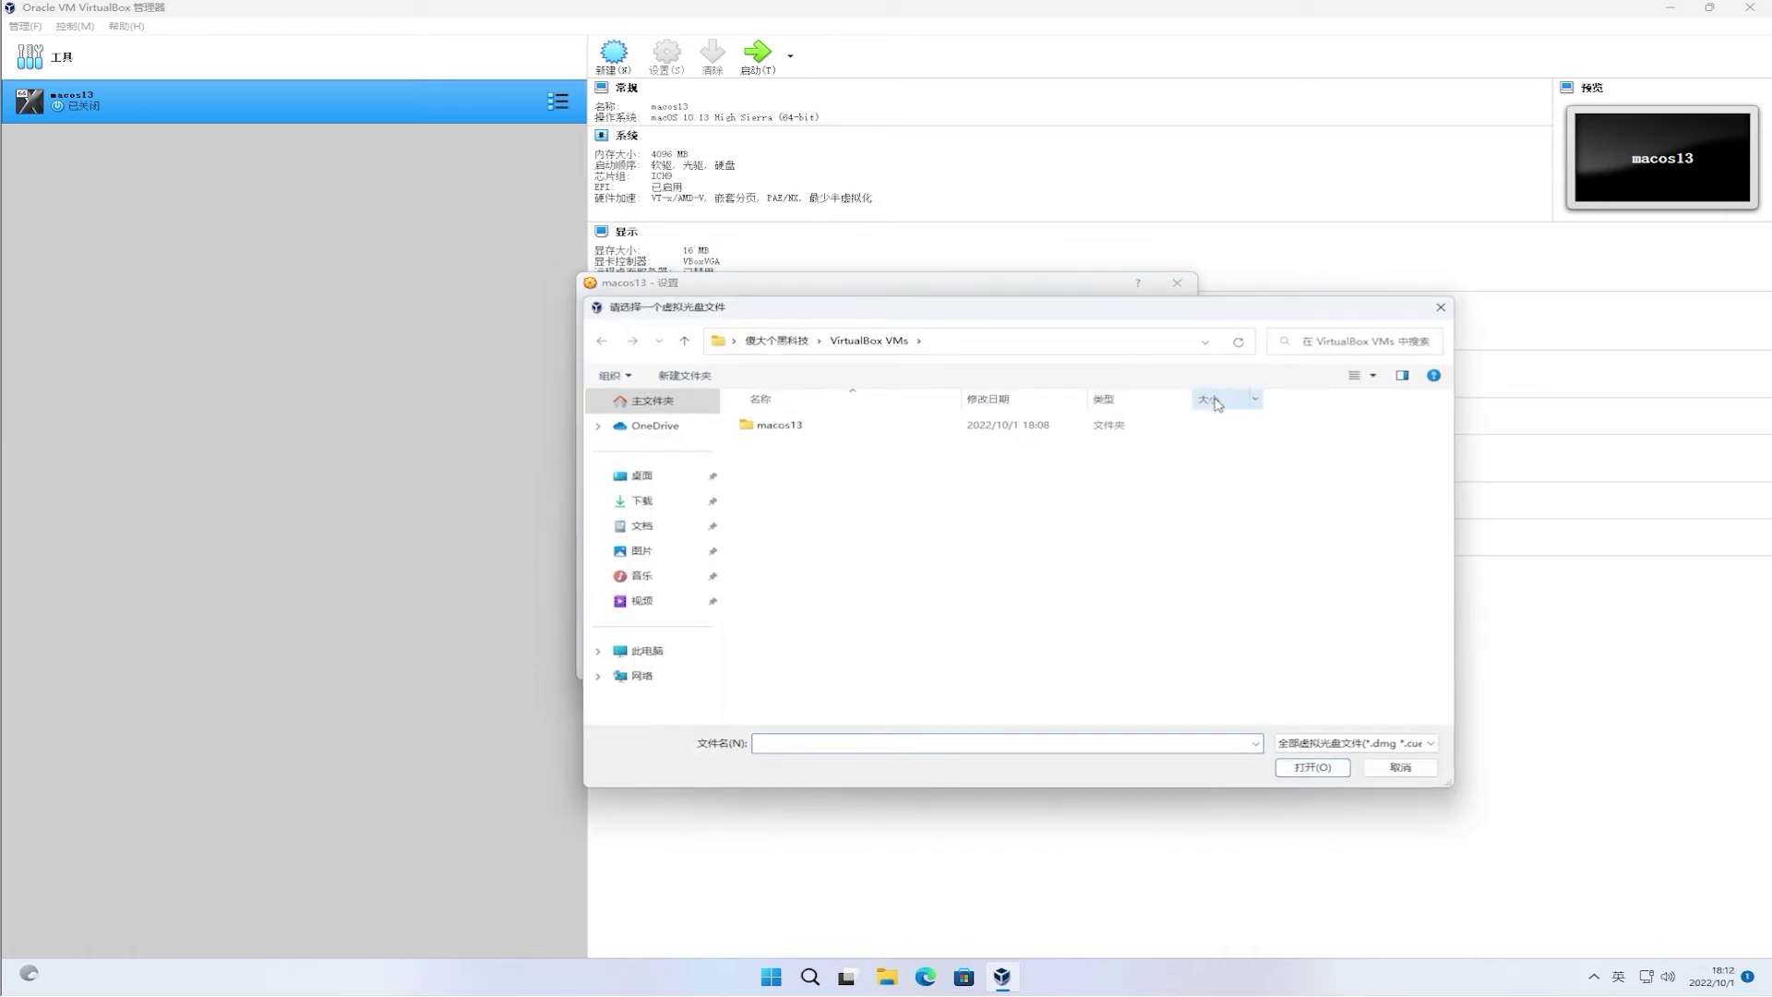
left_click(642, 503)
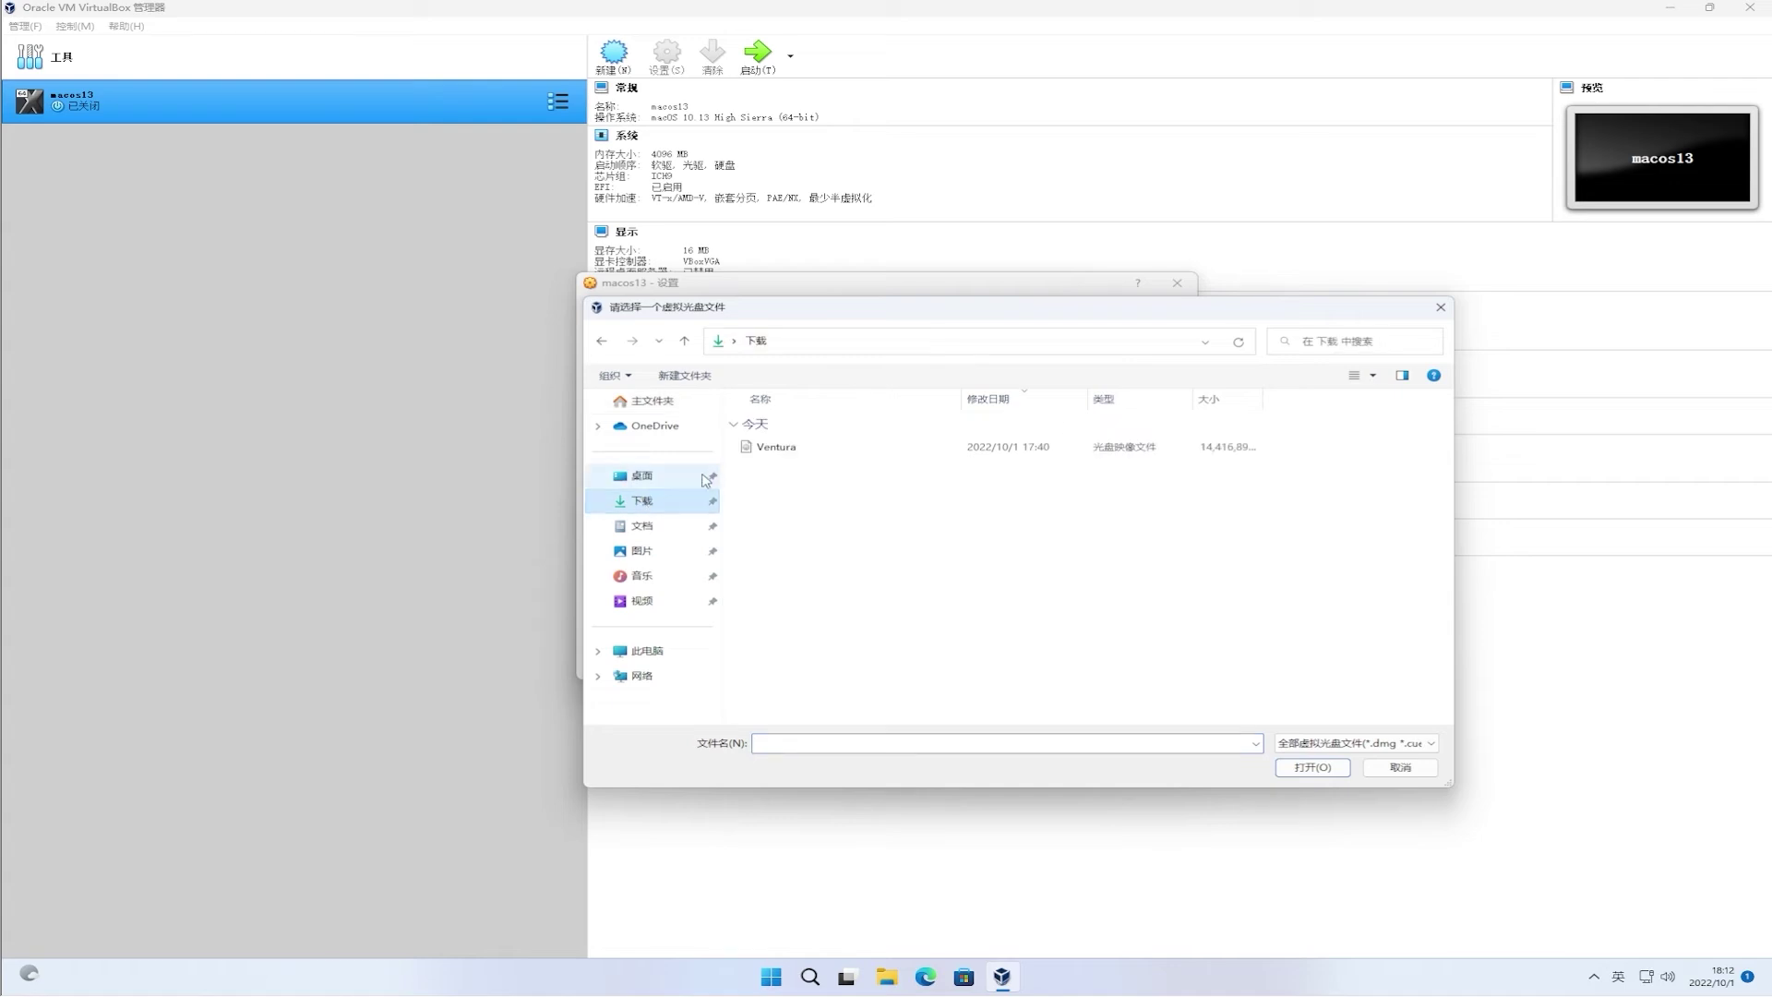
left_click(811, 451)
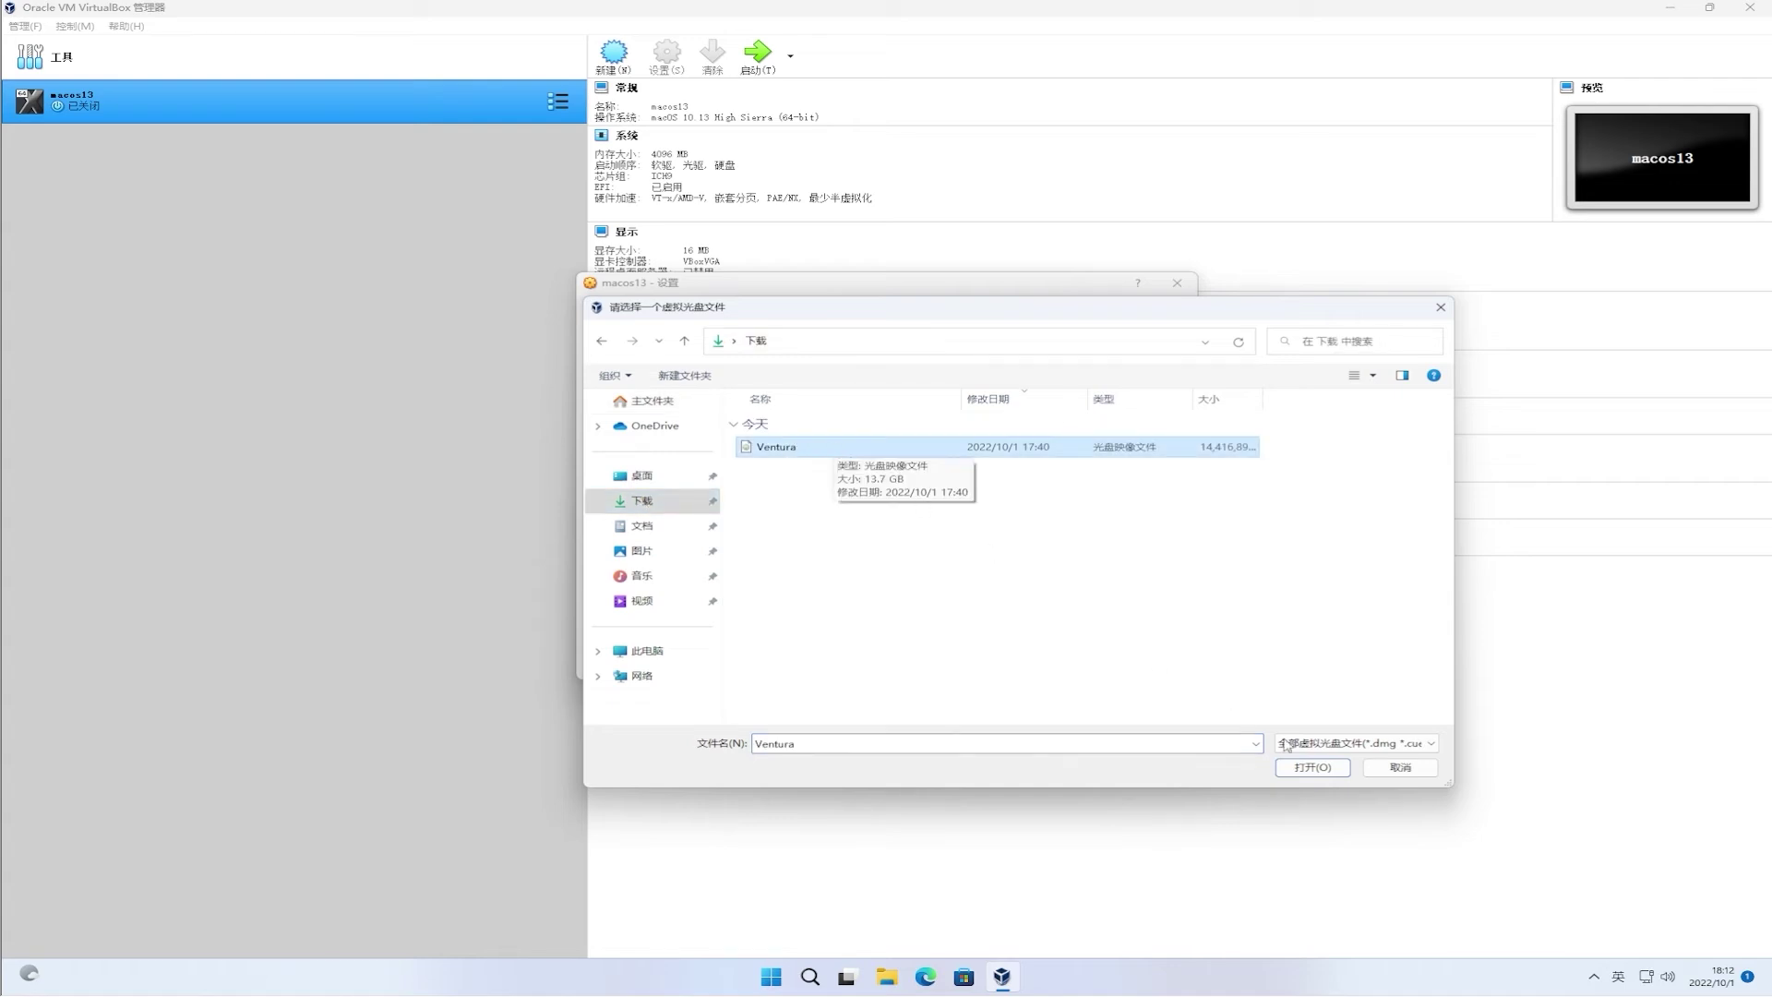
left_click(1330, 772)
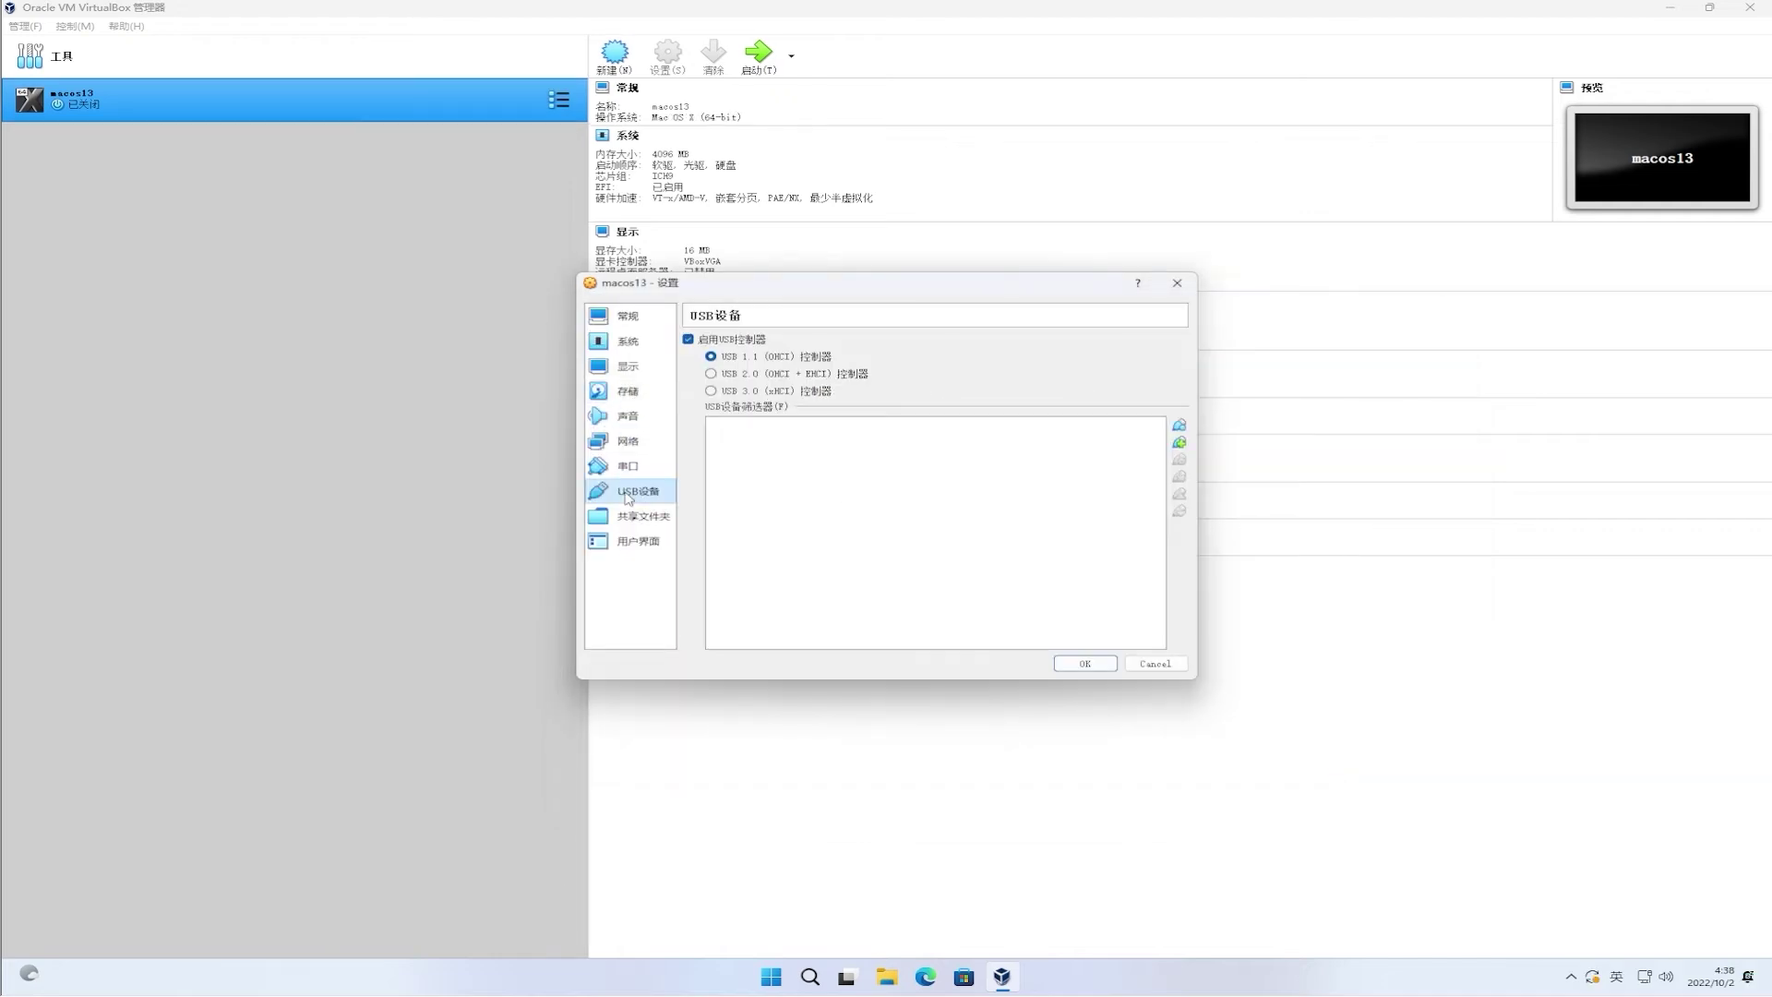
left_click(820, 395)
left_click(1091, 663)
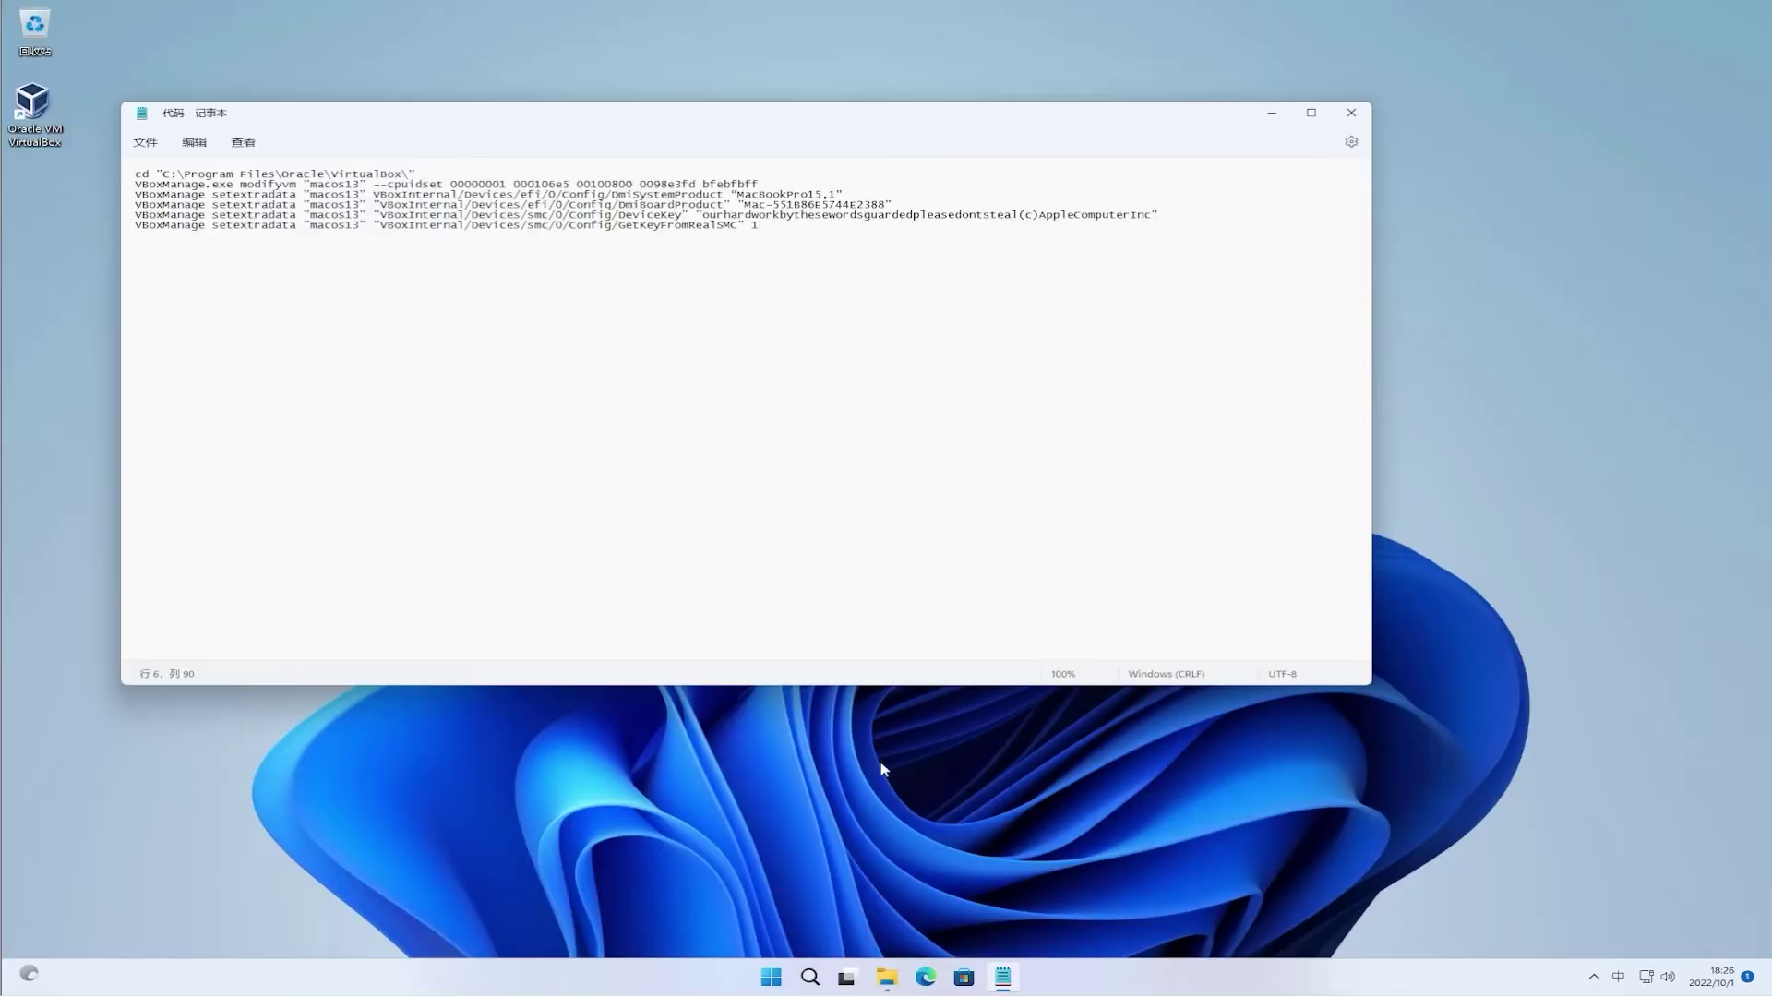
Switch to Command Prompt, run the Notepad file's VBoxManage commands for macos13, including the SMC device key, and close both windows
left_click(811, 979)
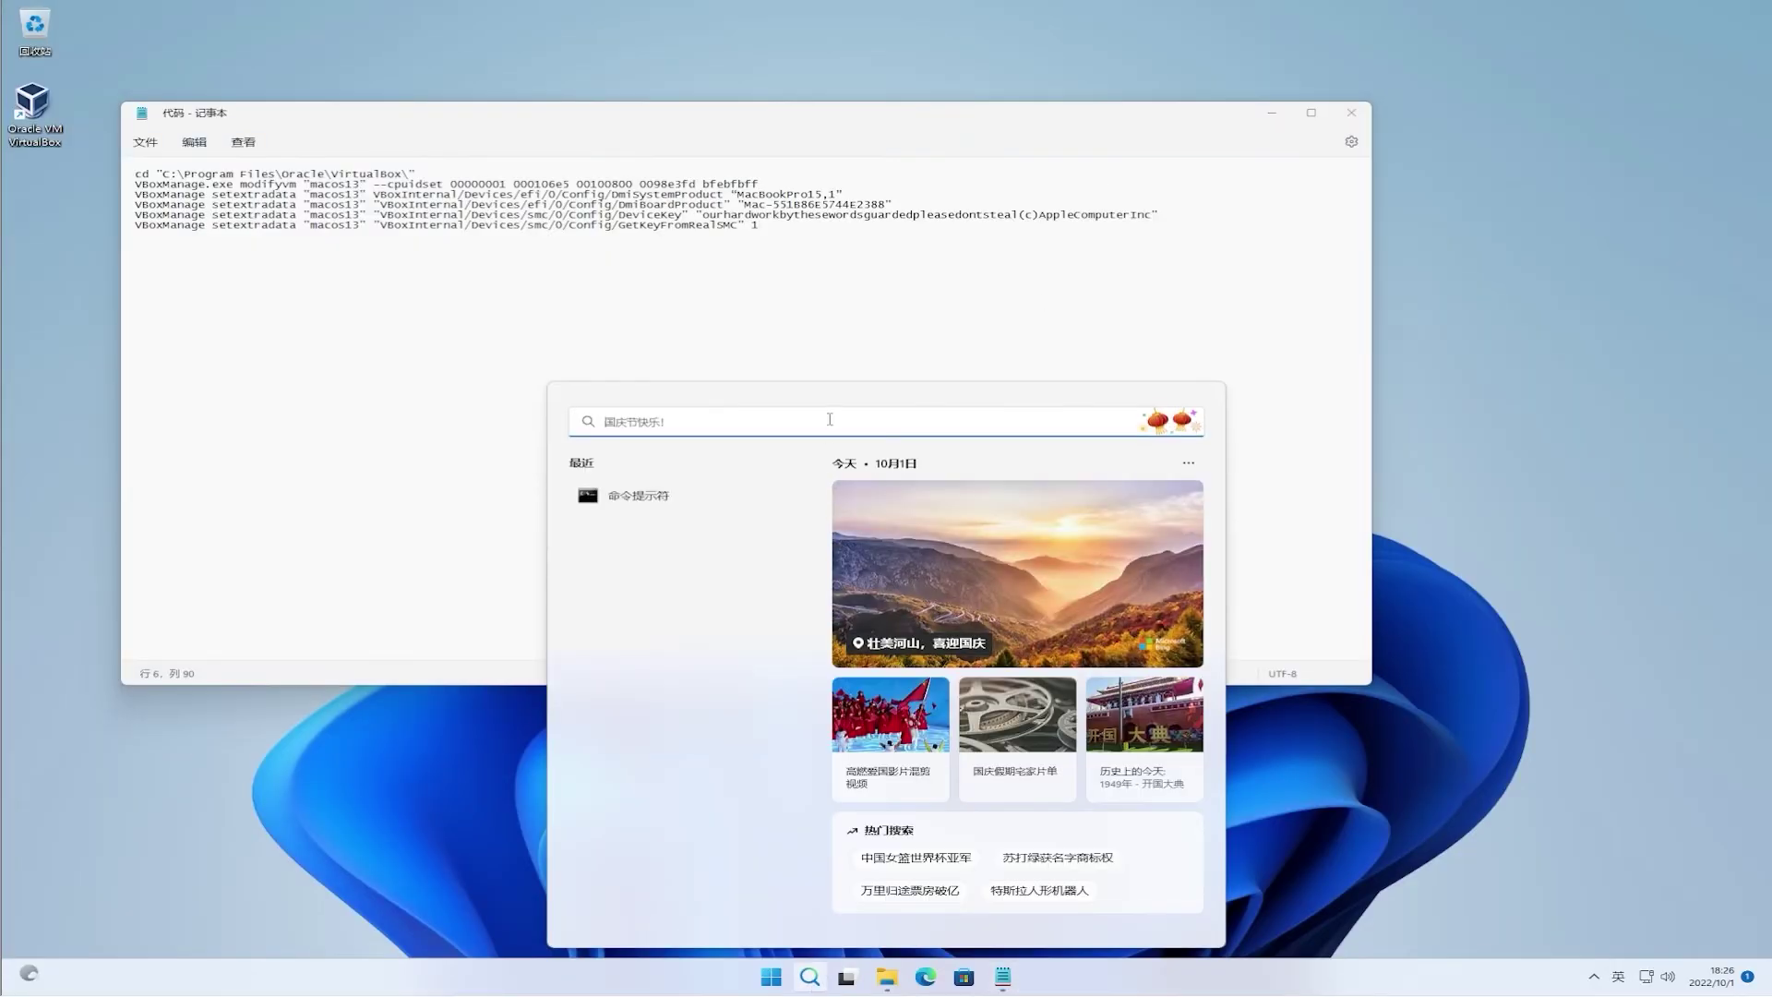
type("cmd")
left_click(726, 544)
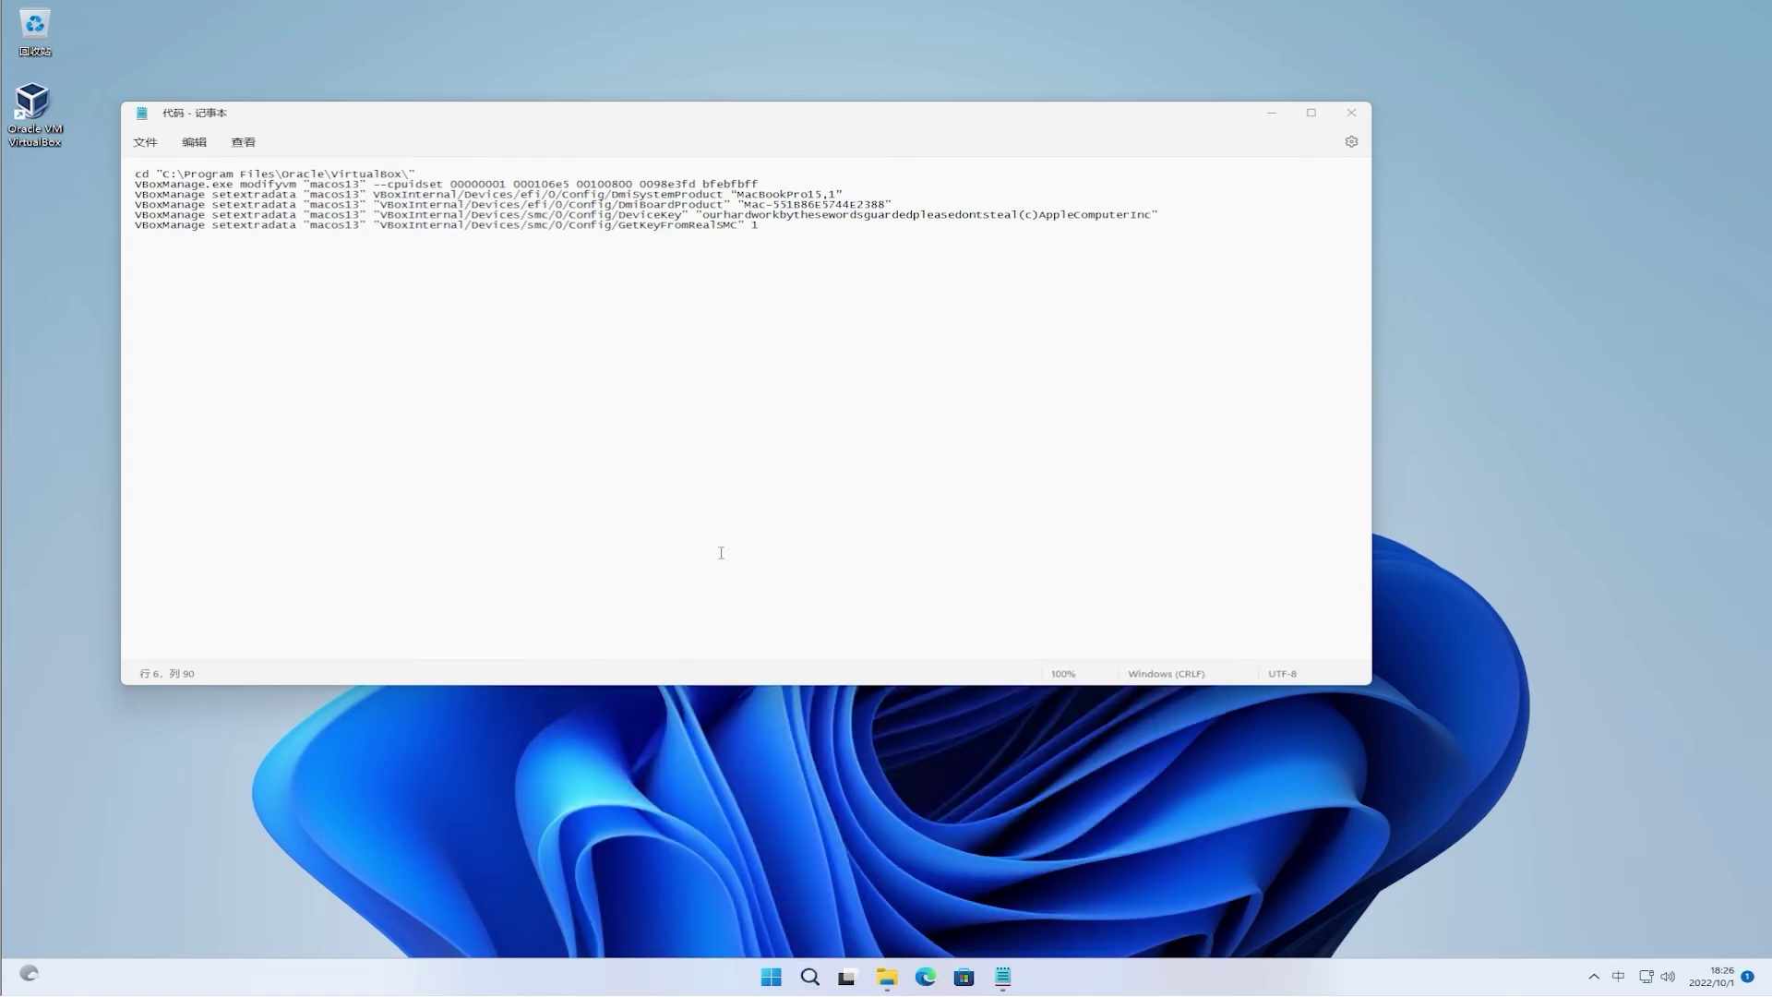
key("ctrl+v")
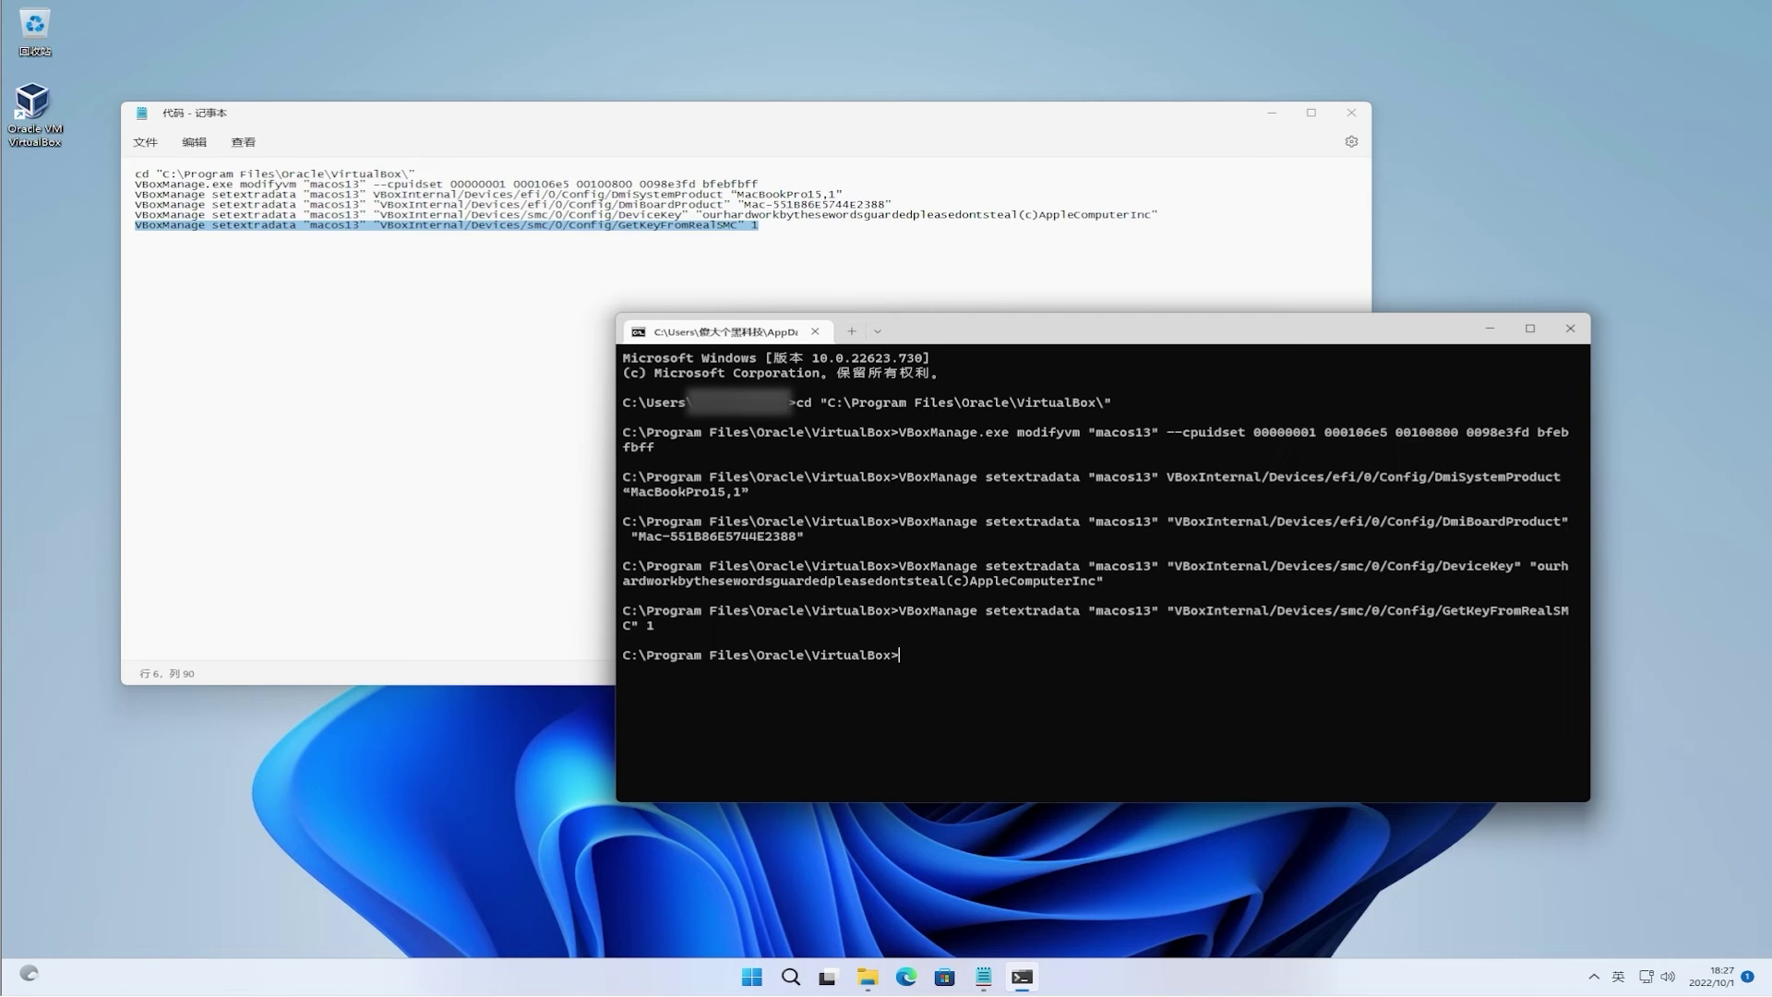
left_click(1570, 328)
left_click(1350, 112)
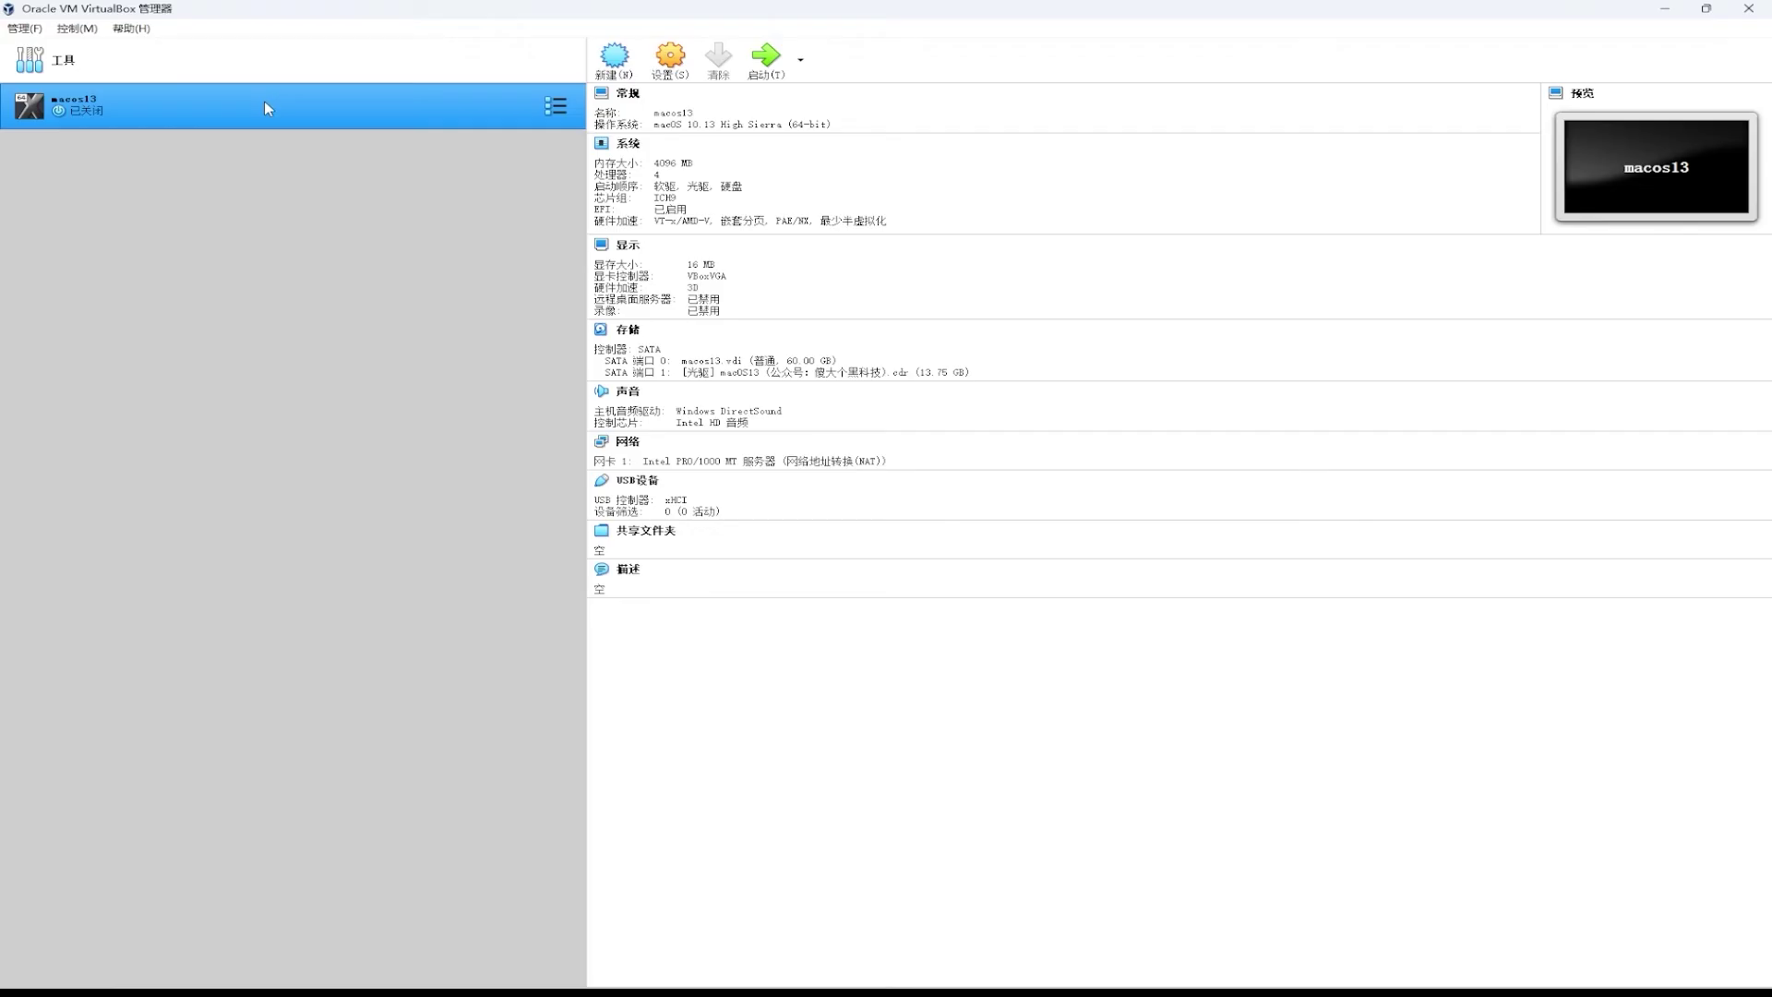
Start the macos13 virtual machine and dismiss the keyboard capture and mouse integration notices in its window
left_click(768, 56)
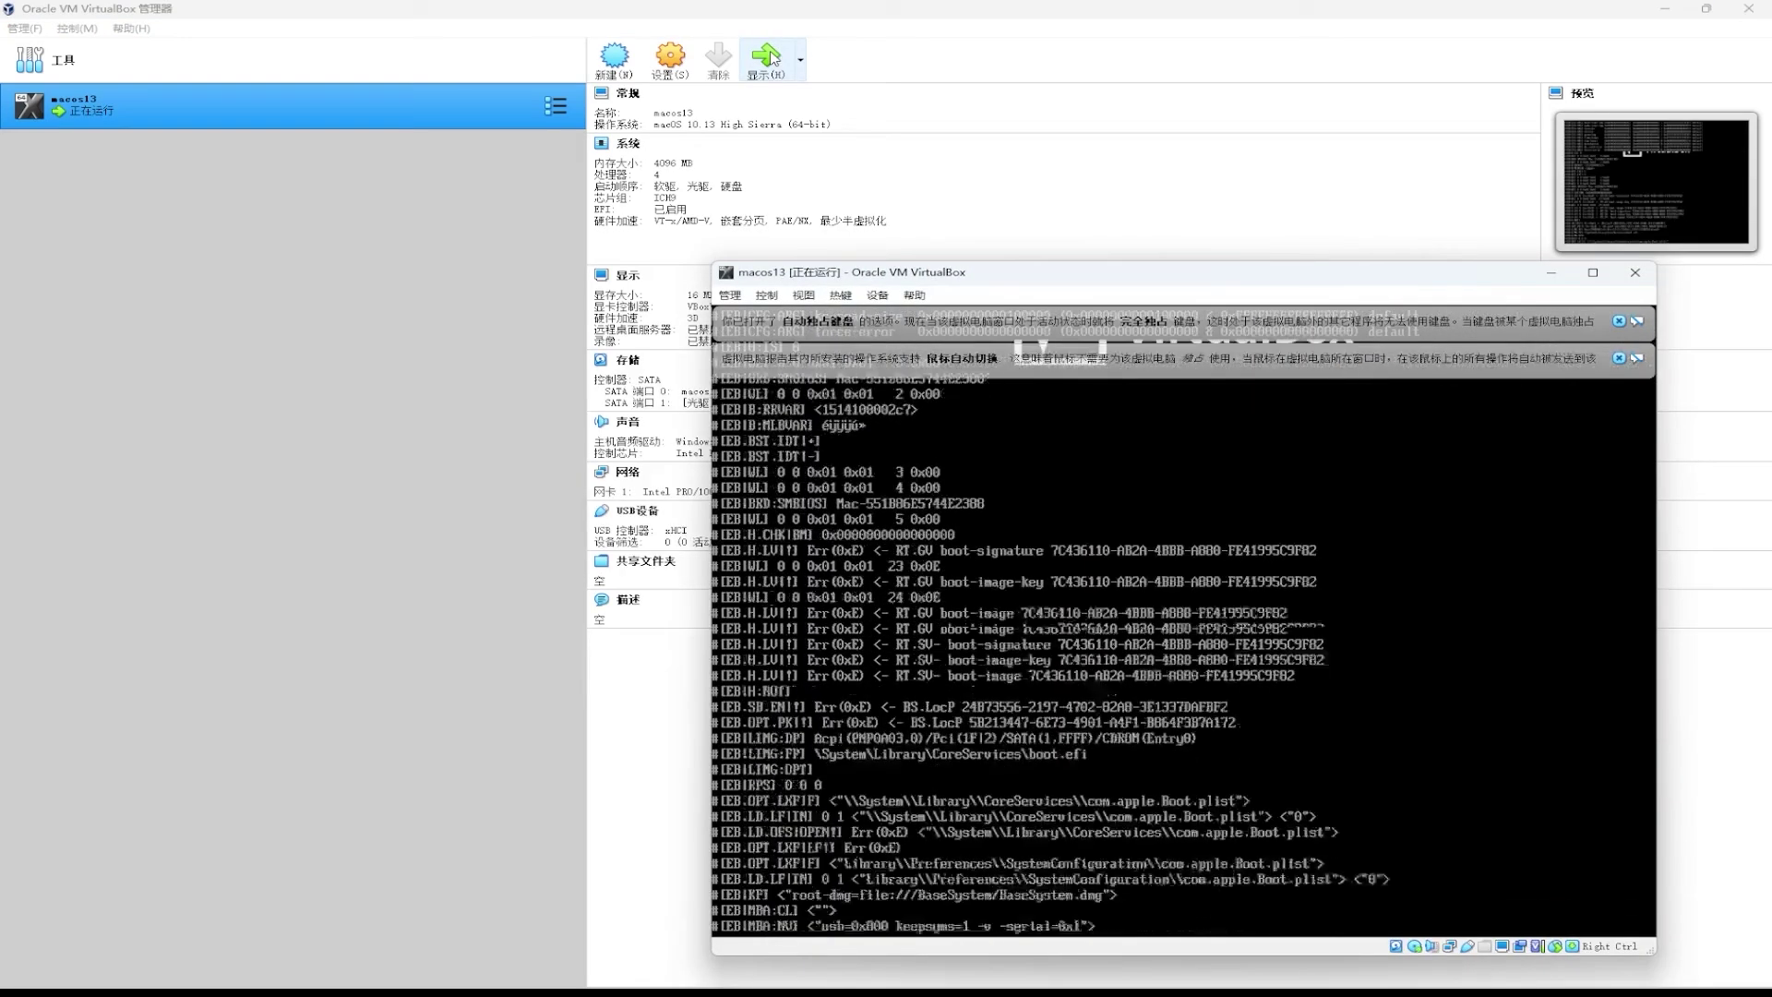
left_click_drag(1160, 283, 870, 158)
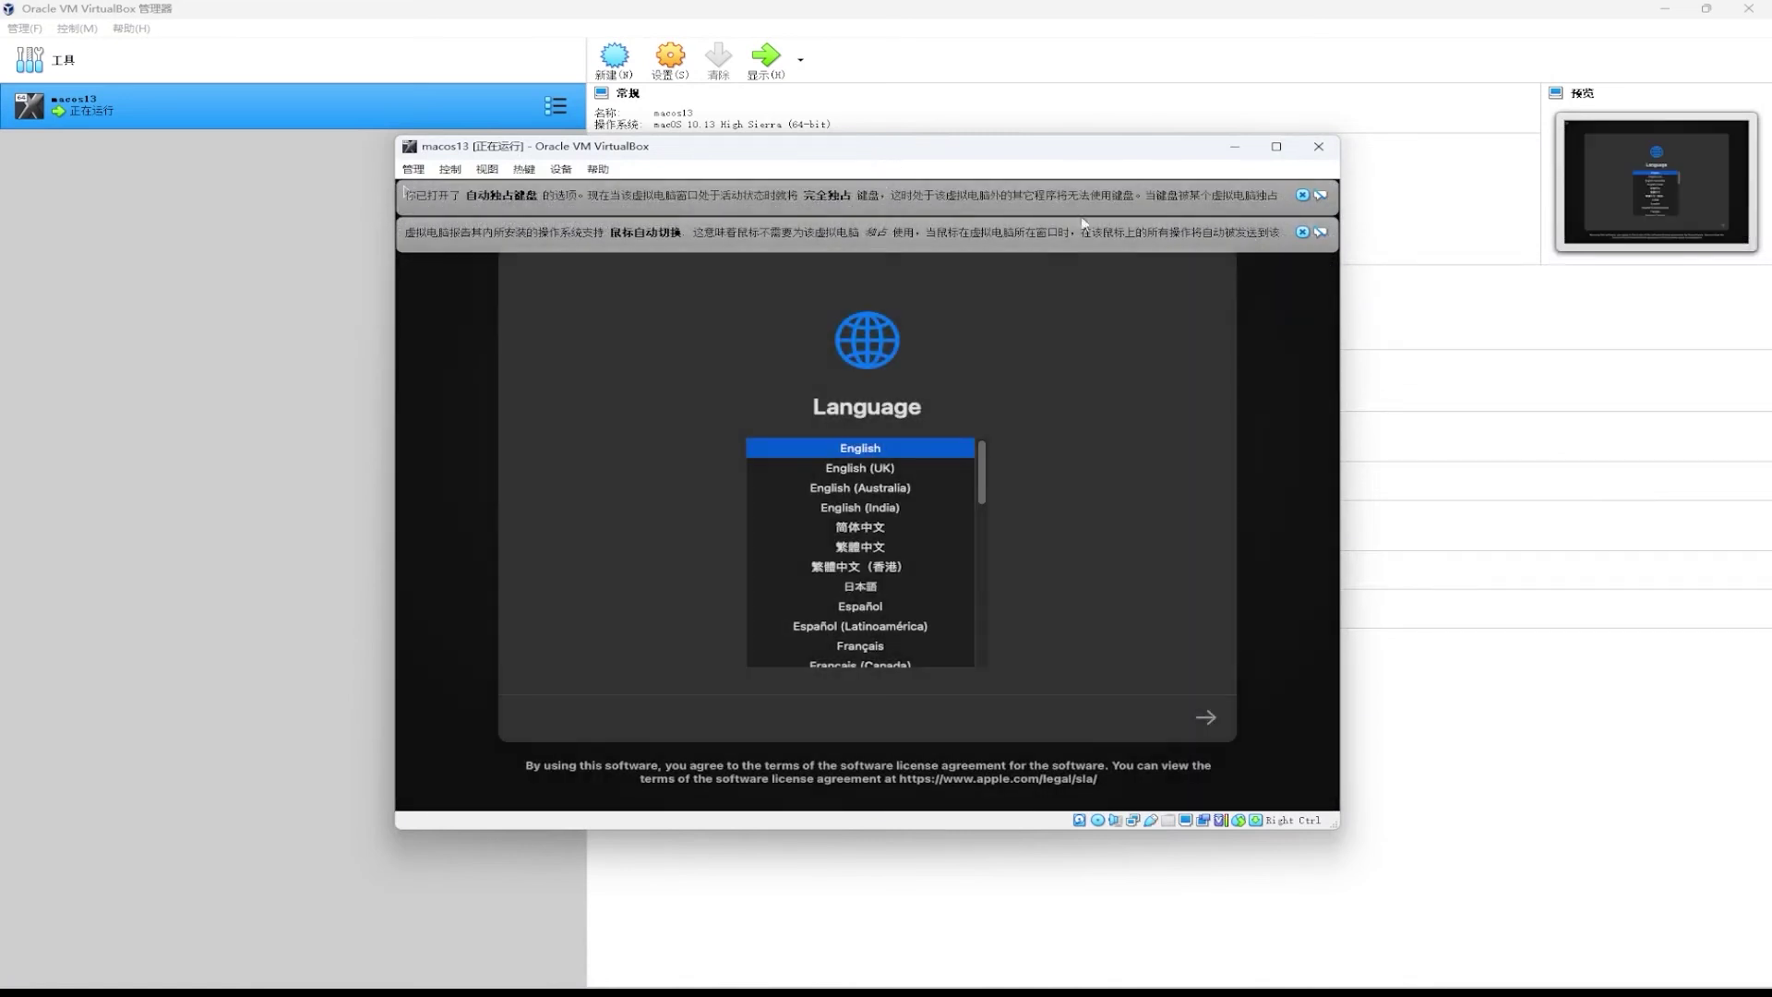
left_click(1302, 195)
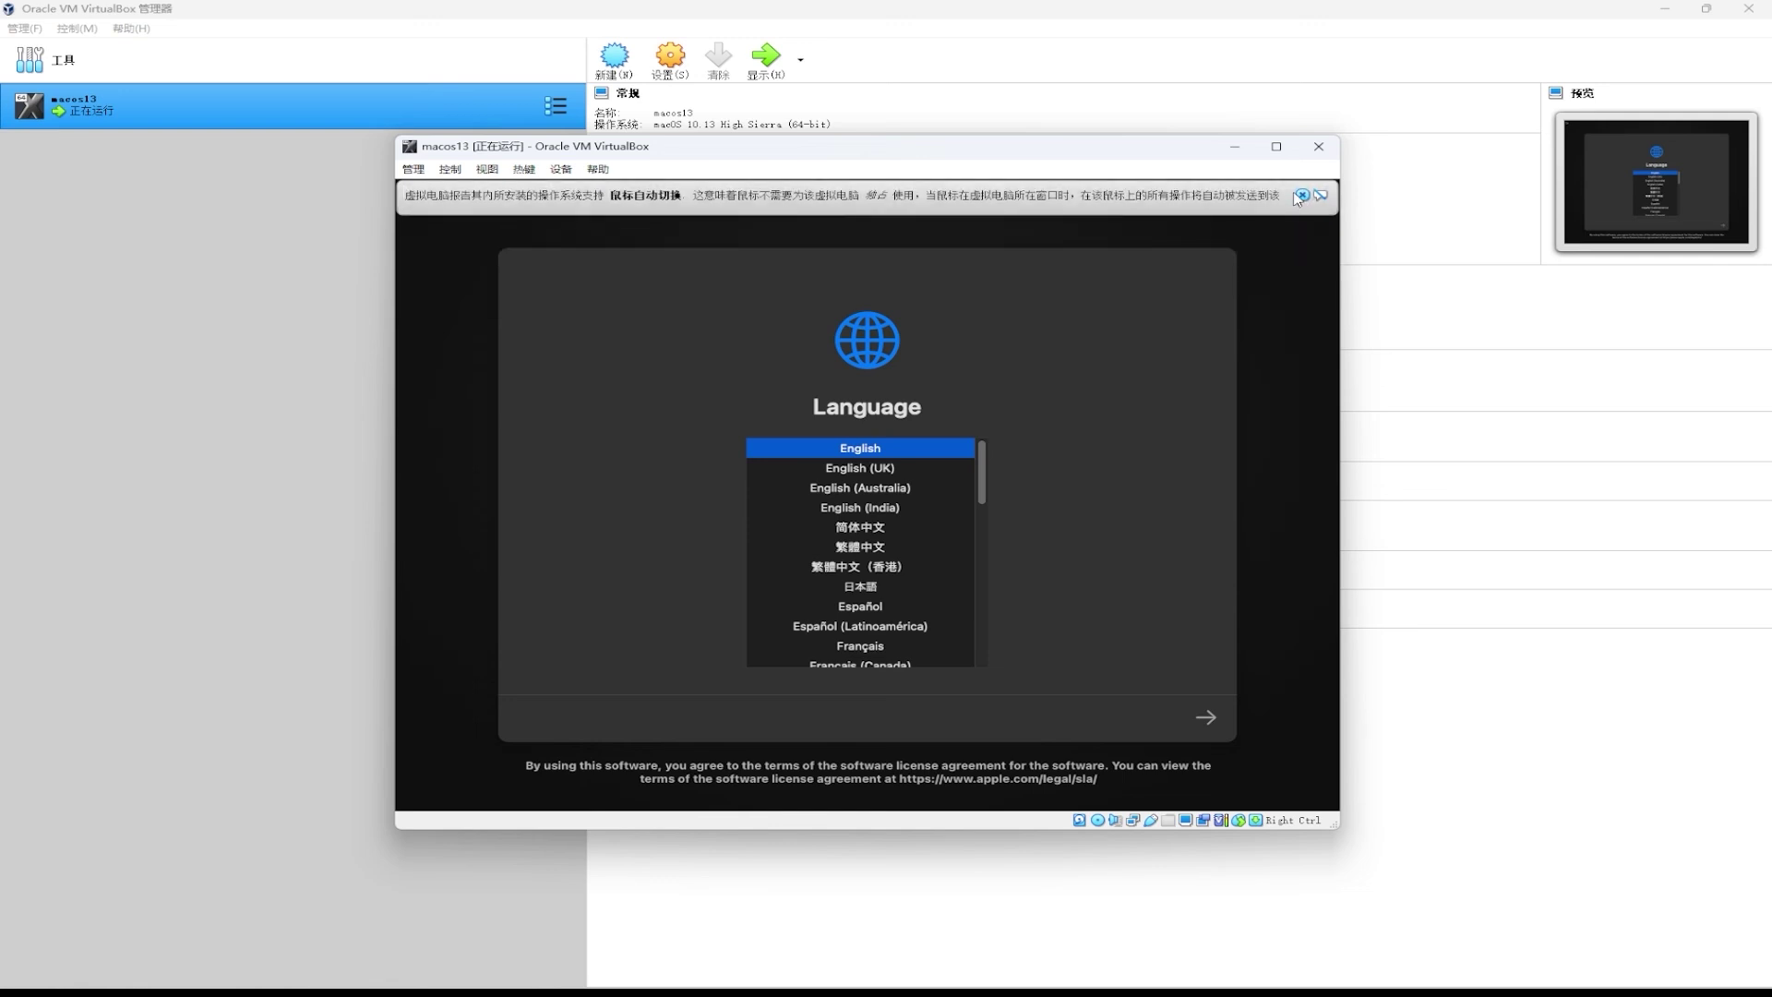
left_click(1301, 196)
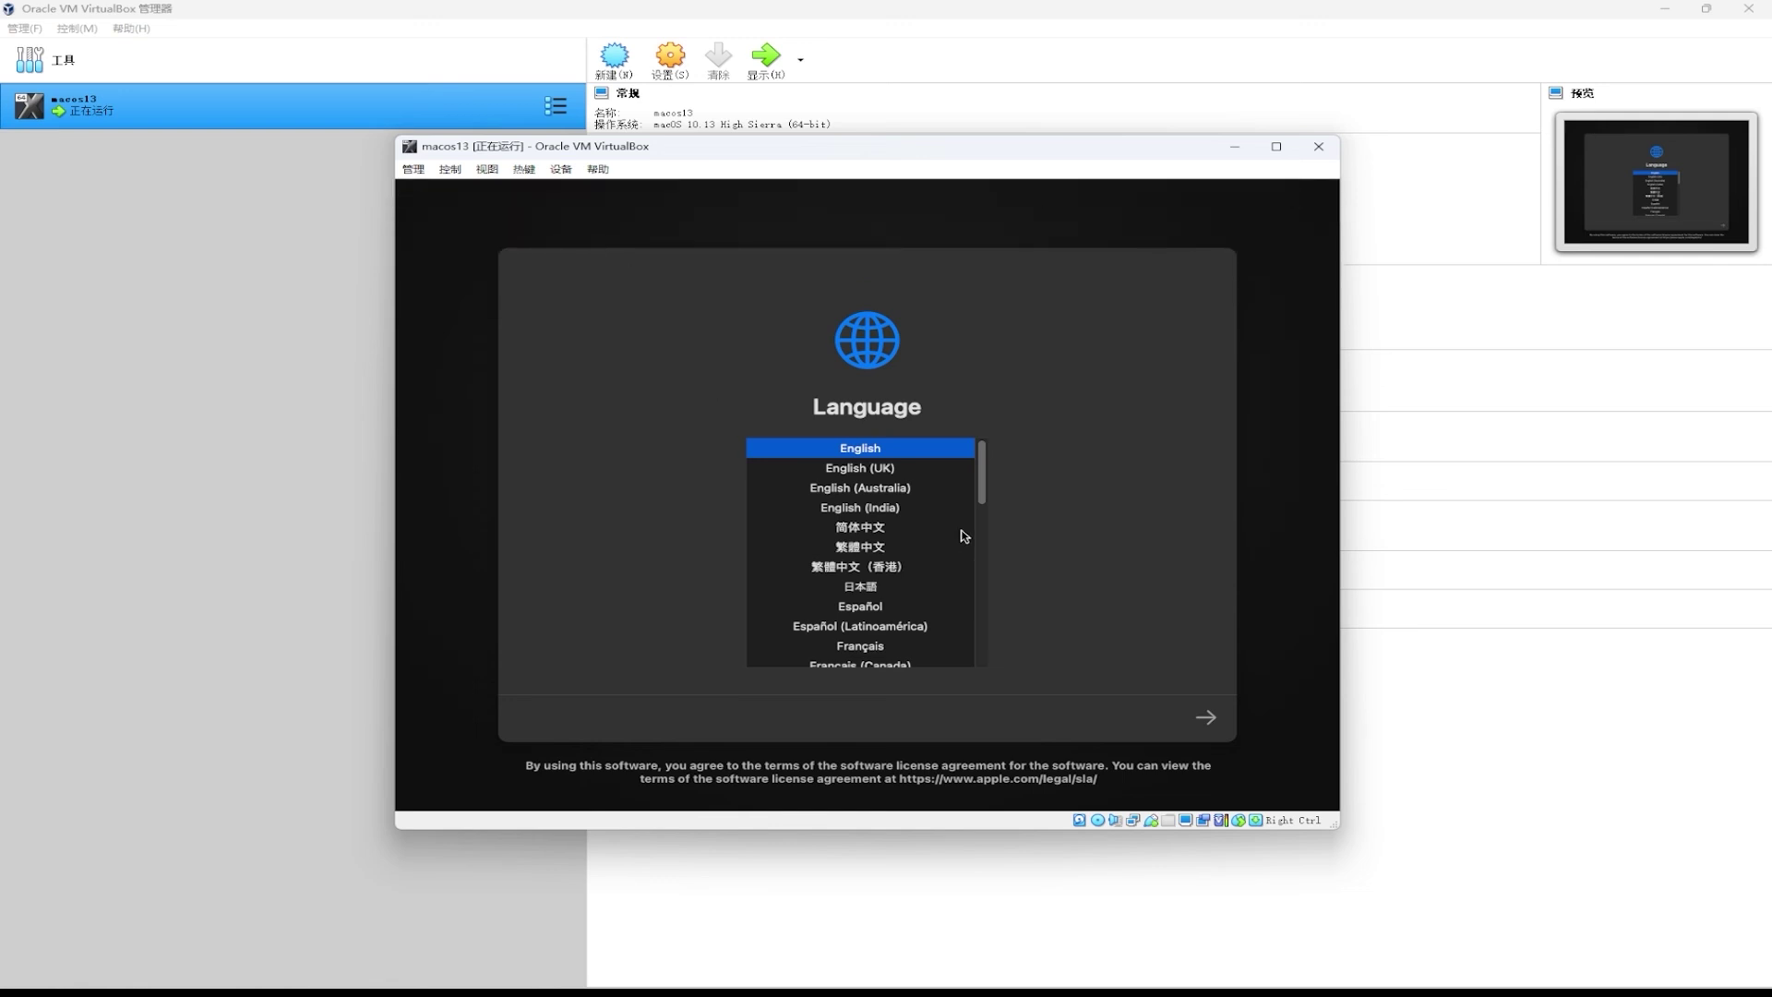
Choose Simplified Chinese (简体中文) as the macOS installer language and open Disk Utility (磁盘工具) from the recovery options
left_click(877, 529)
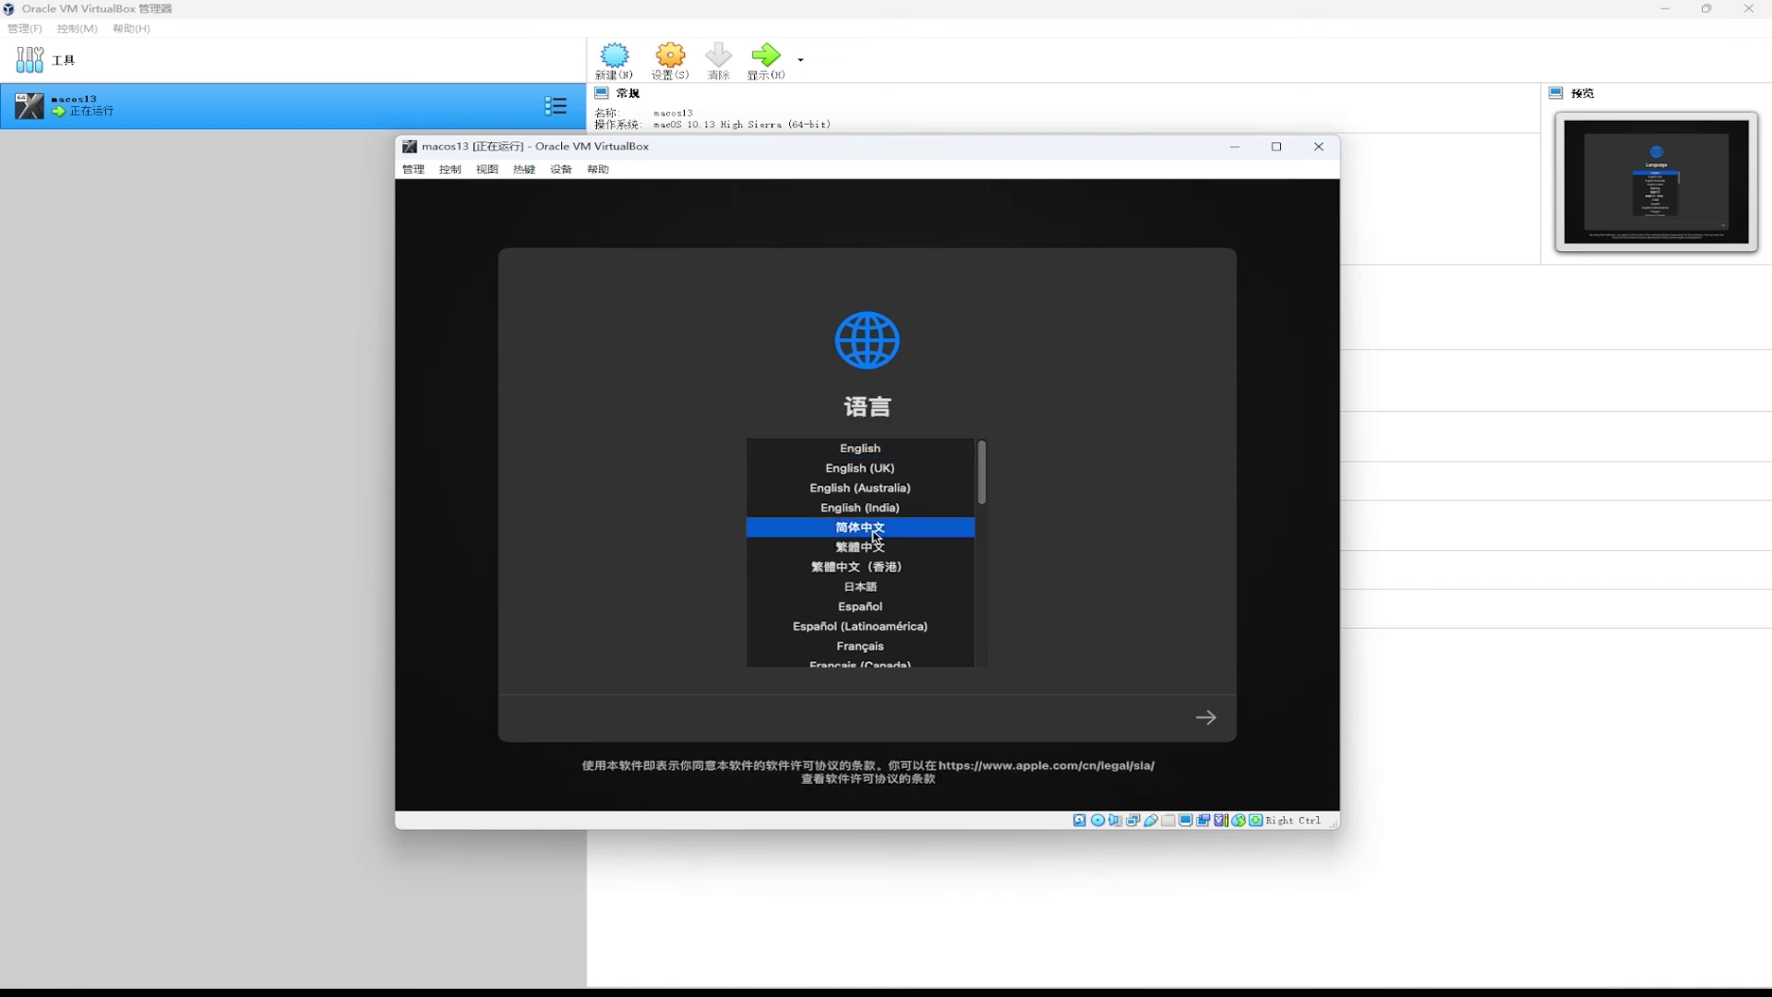
left_click(1207, 723)
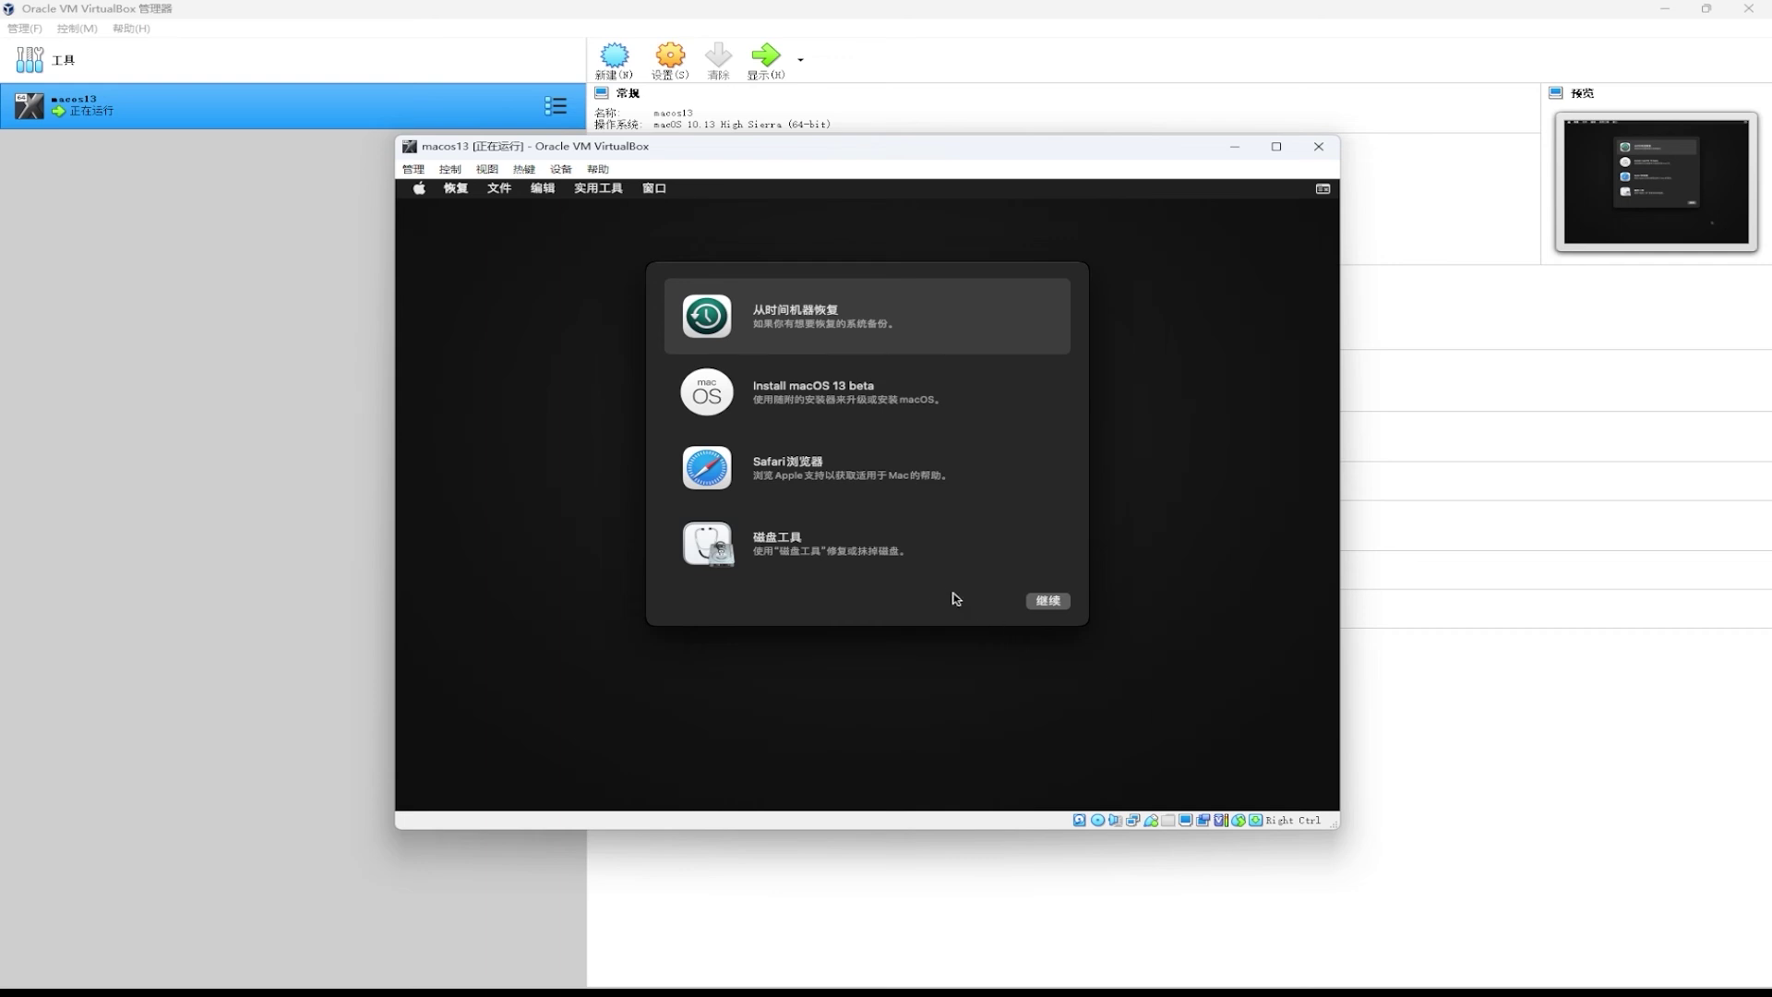
left_click(878, 558)
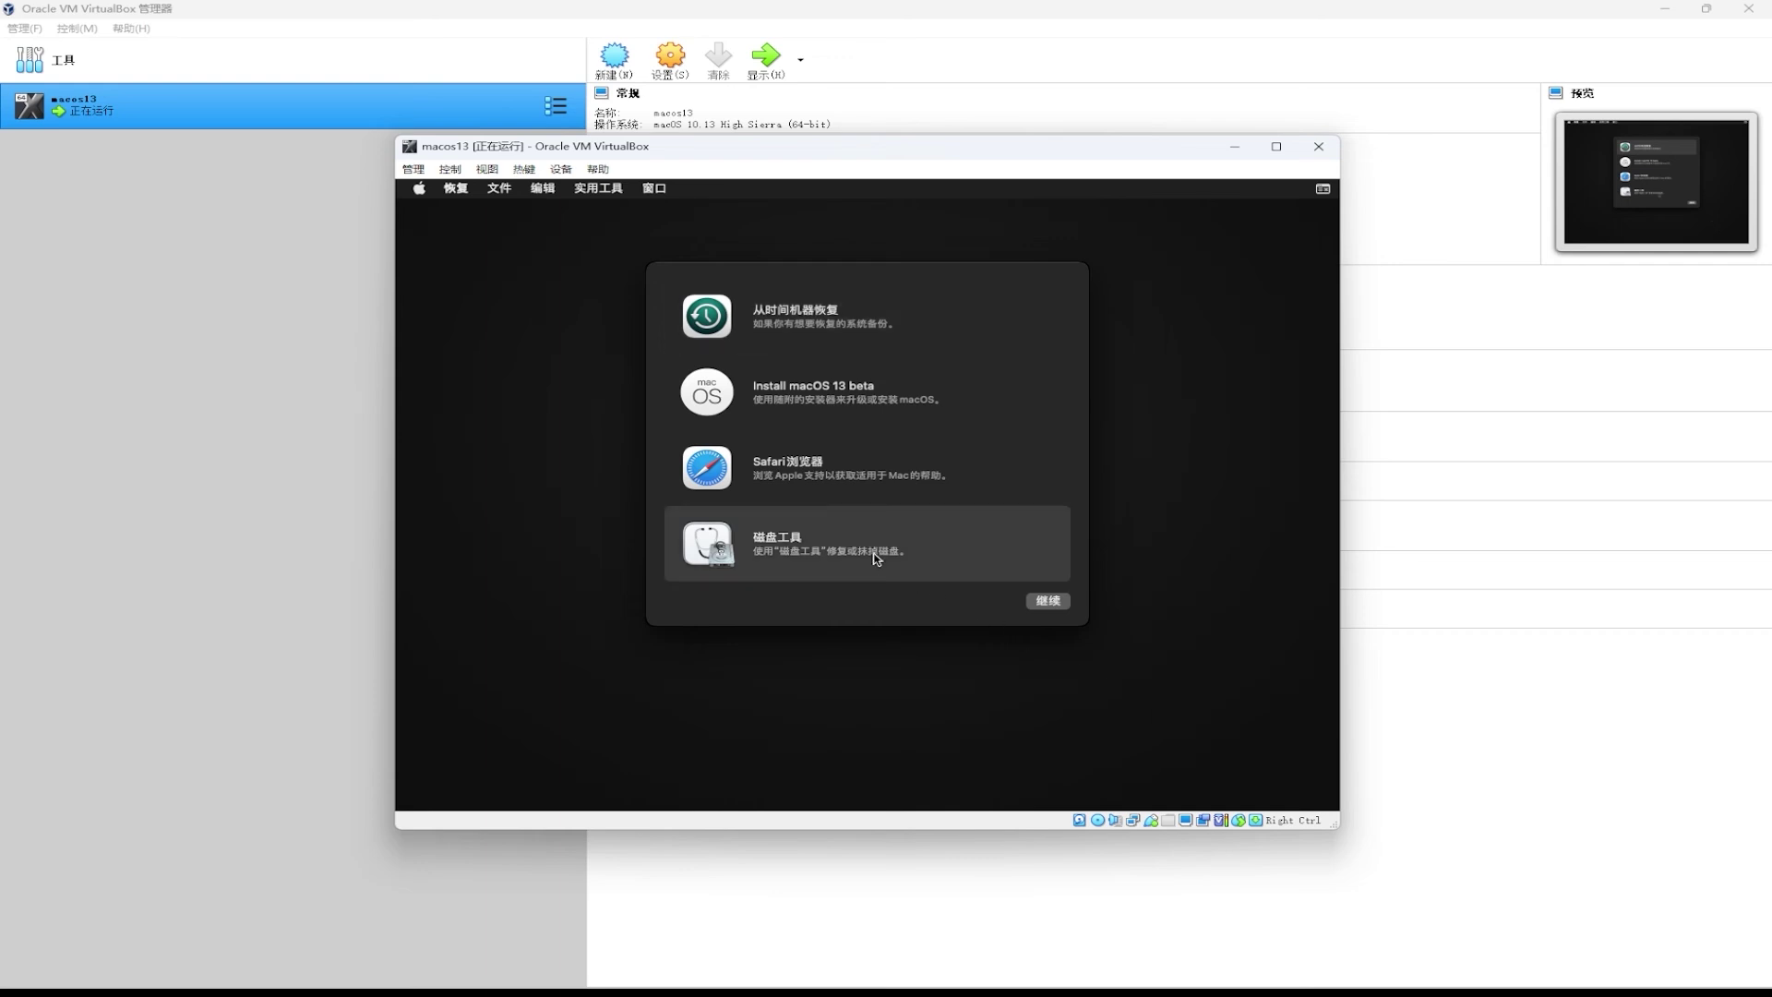
left_click(1047, 601)
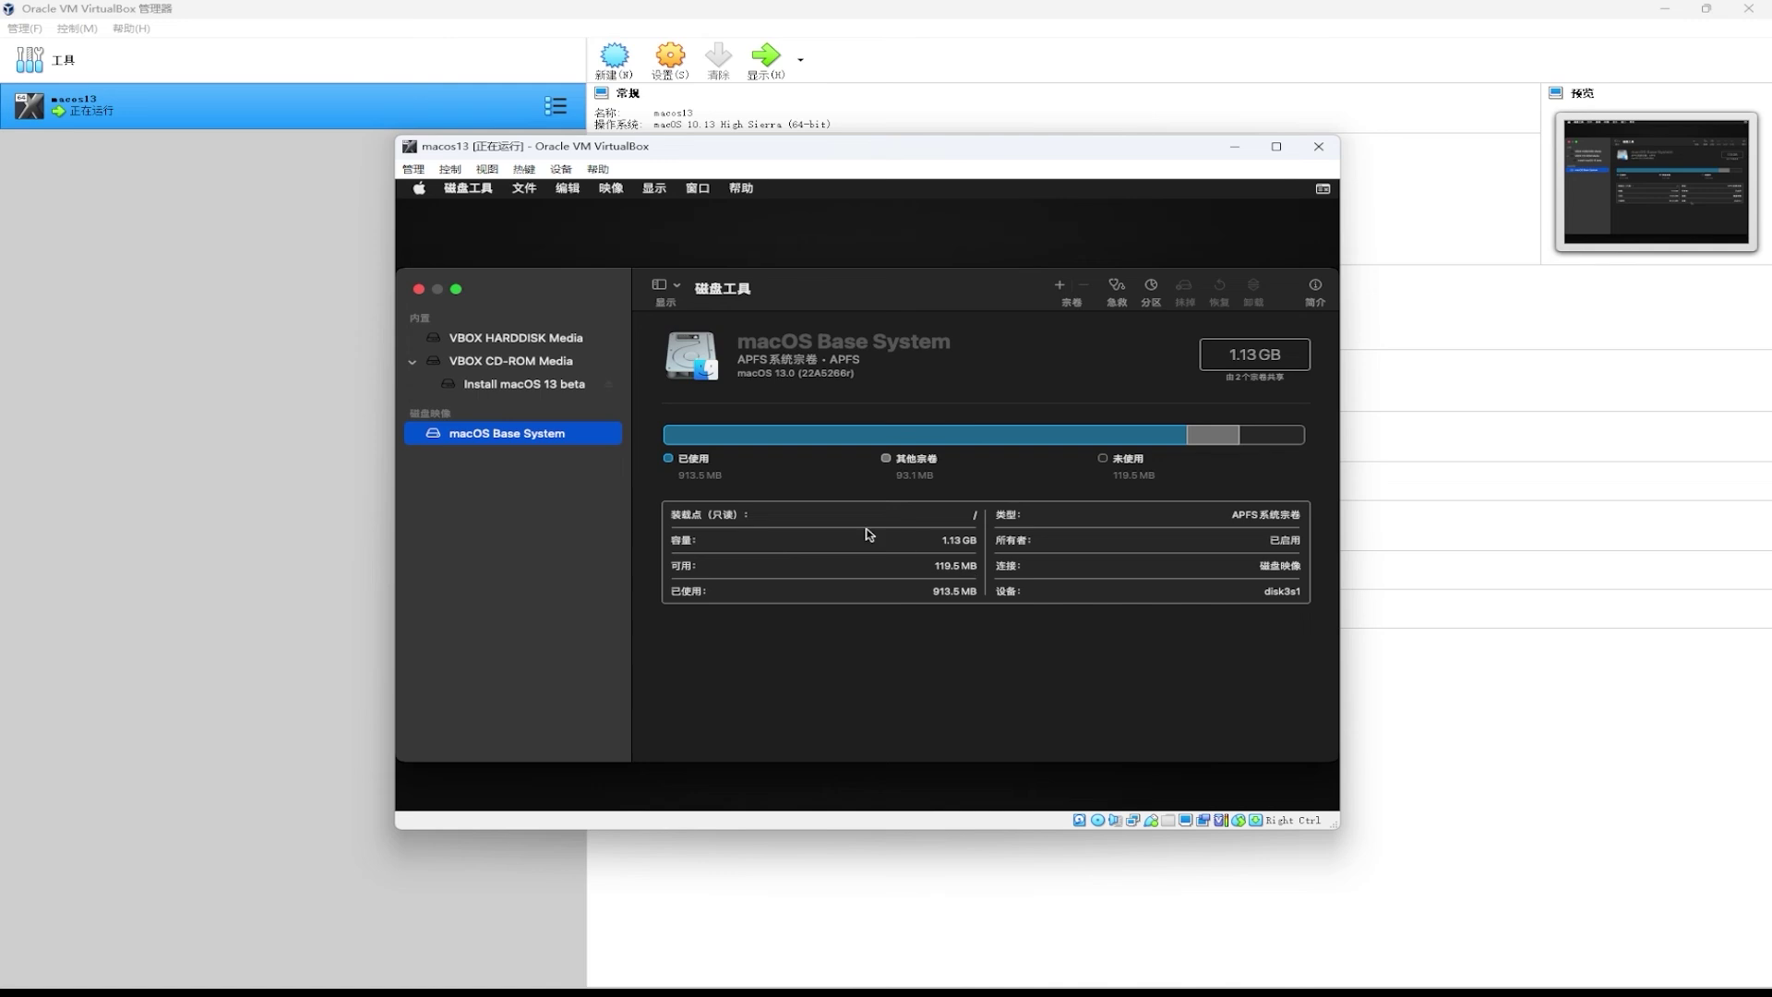
Erase VBOX HARDDISK Media as macos13 with the APFS format and GUID partition map, and quit Disk Utility
left_click(509, 342)
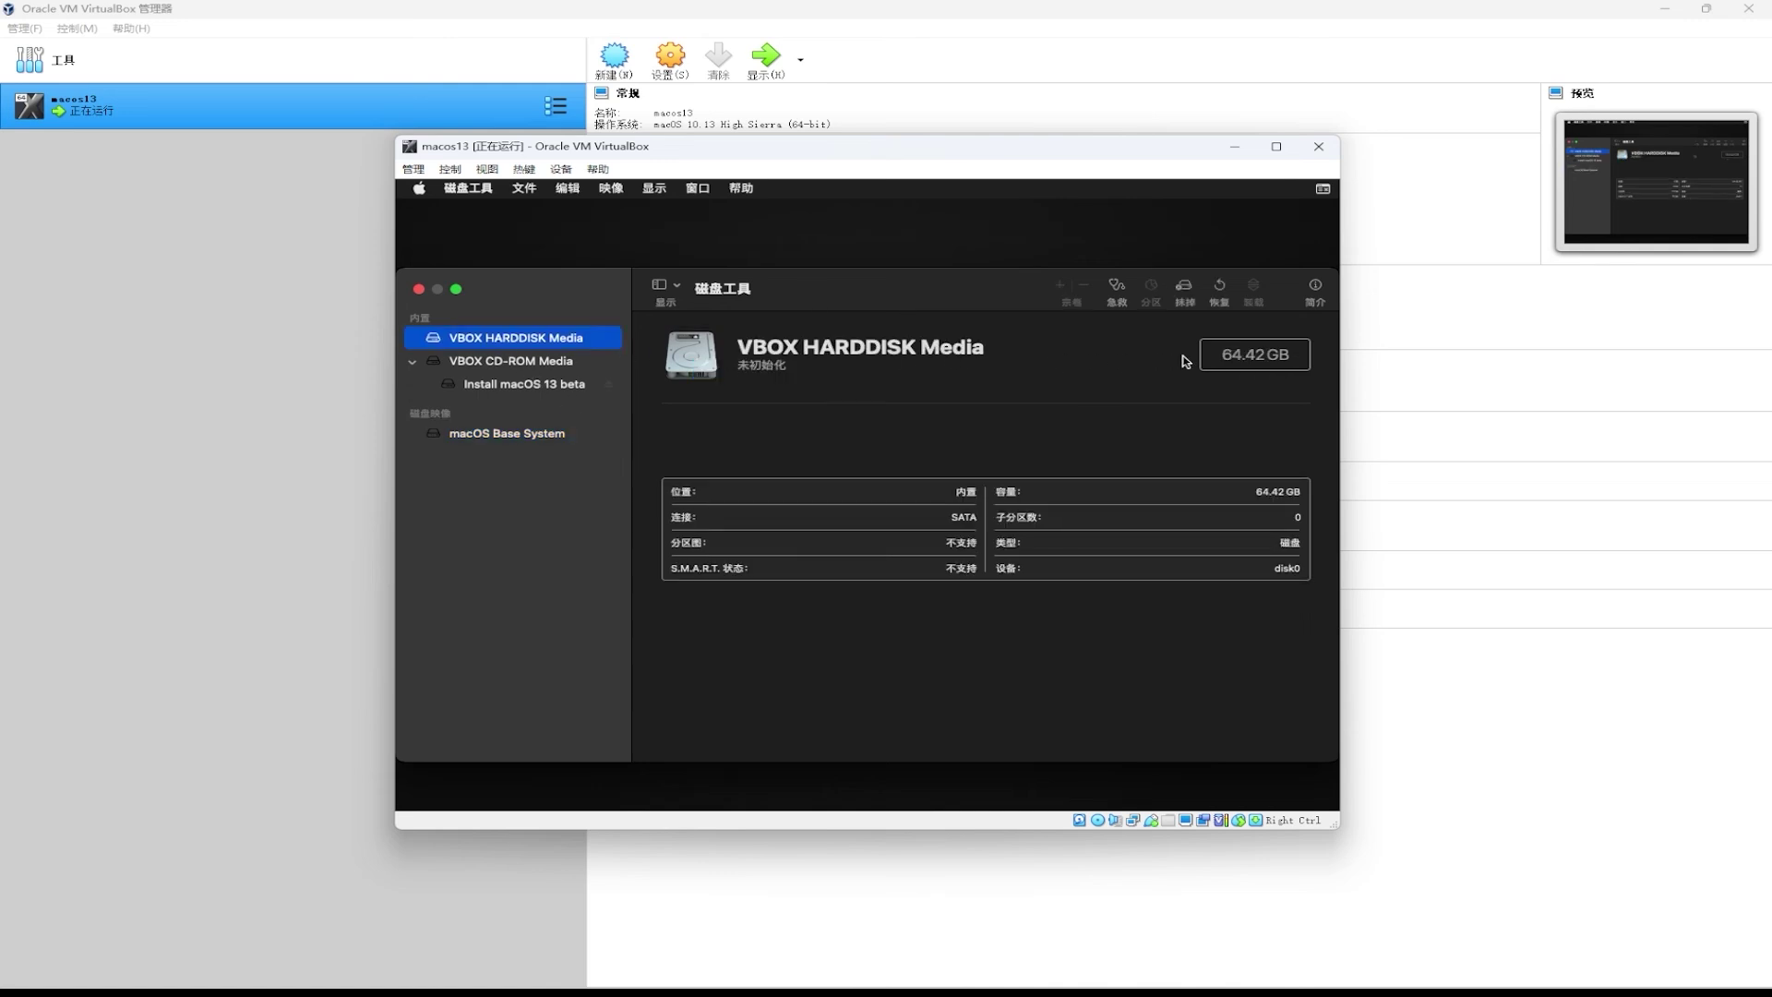
left_click(1185, 290)
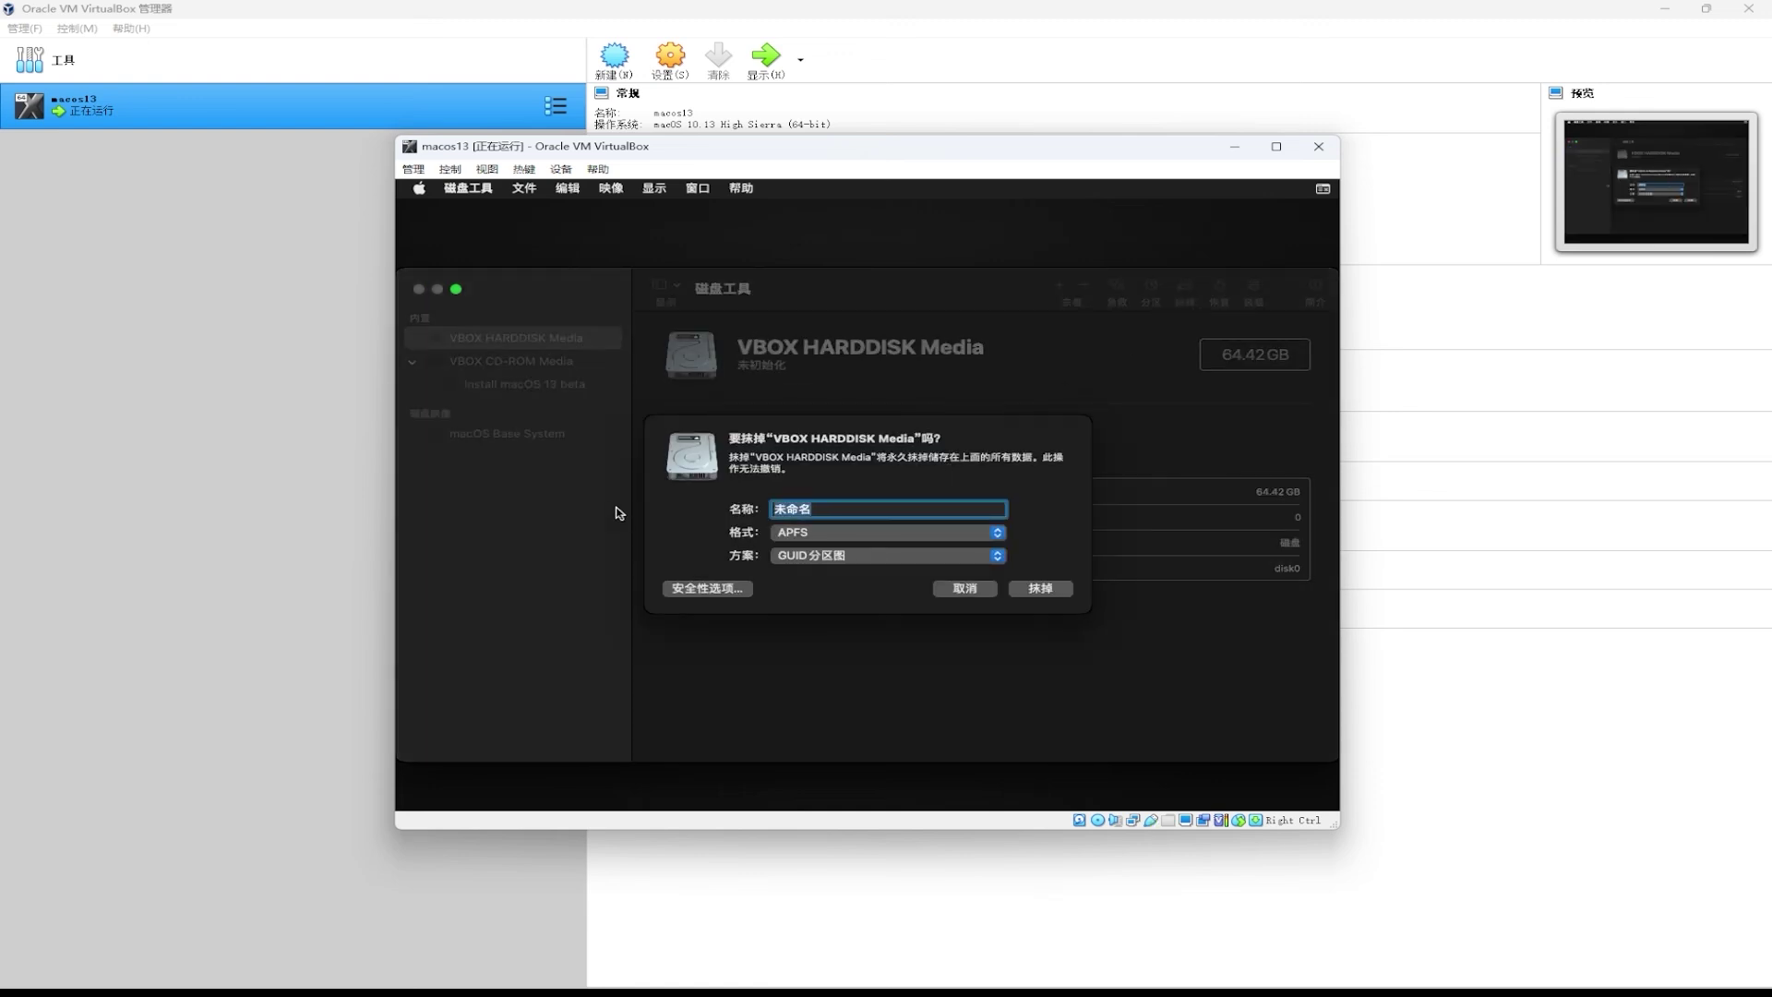
type("macos13")
left_click(1041, 589)
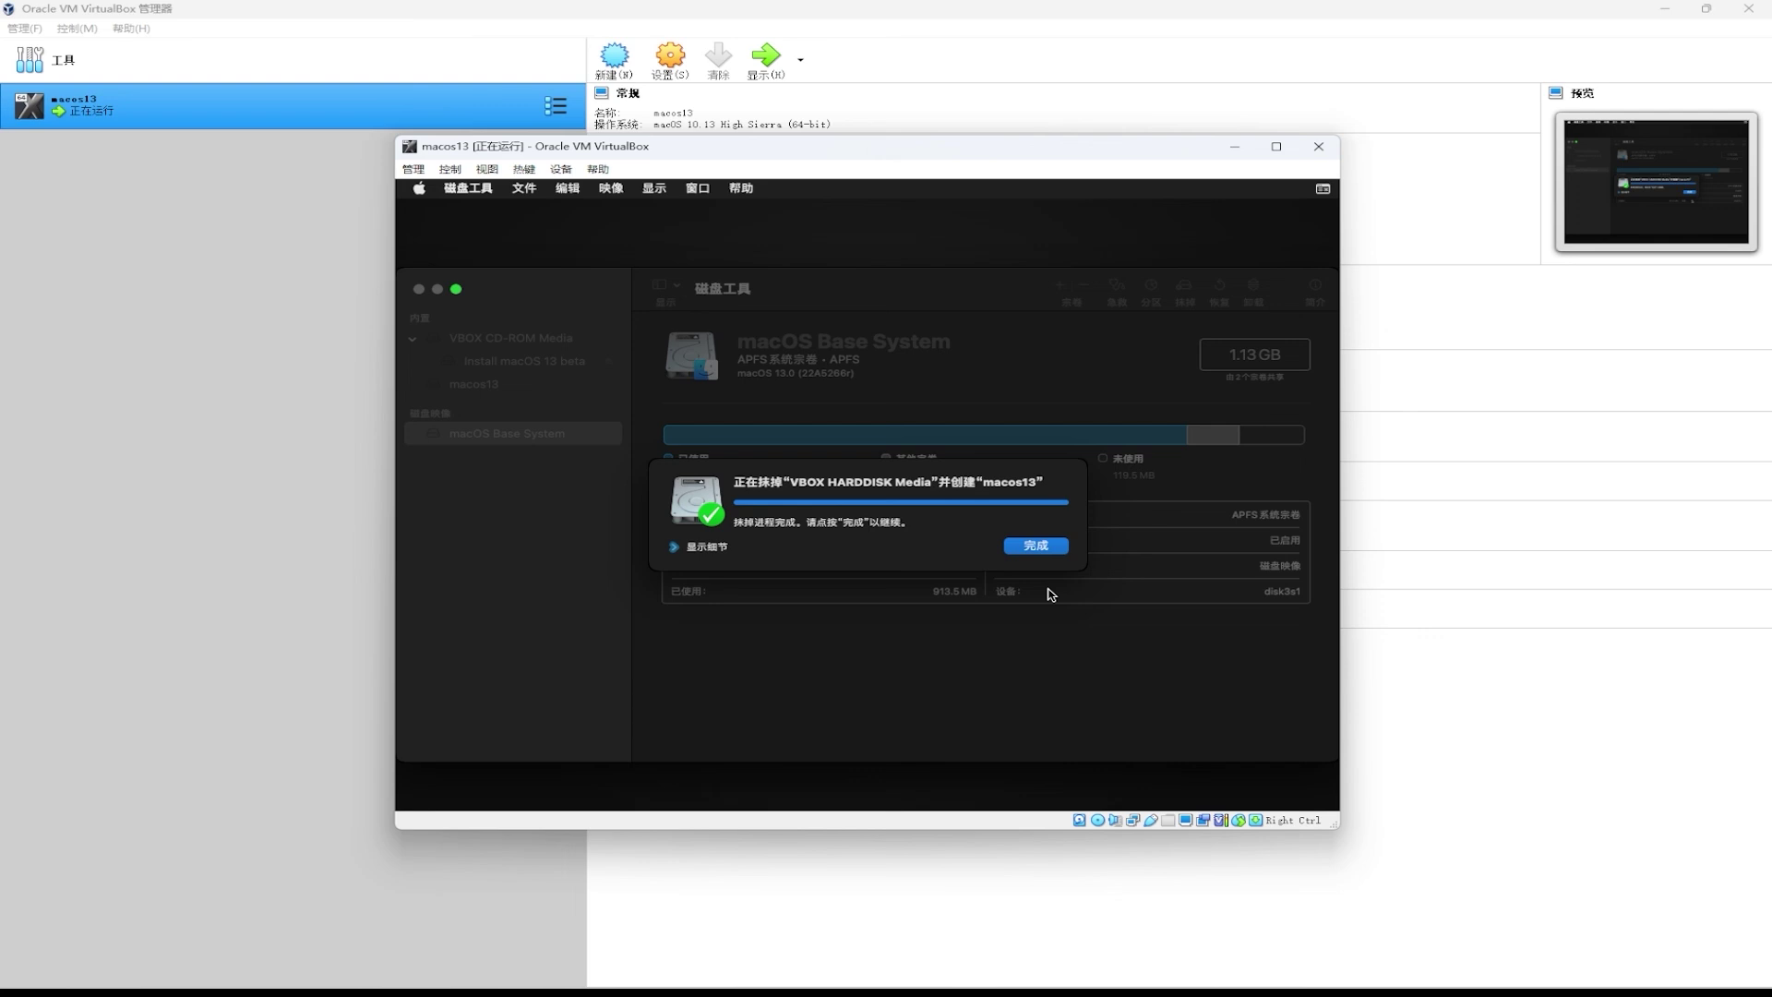
left_click(1043, 547)
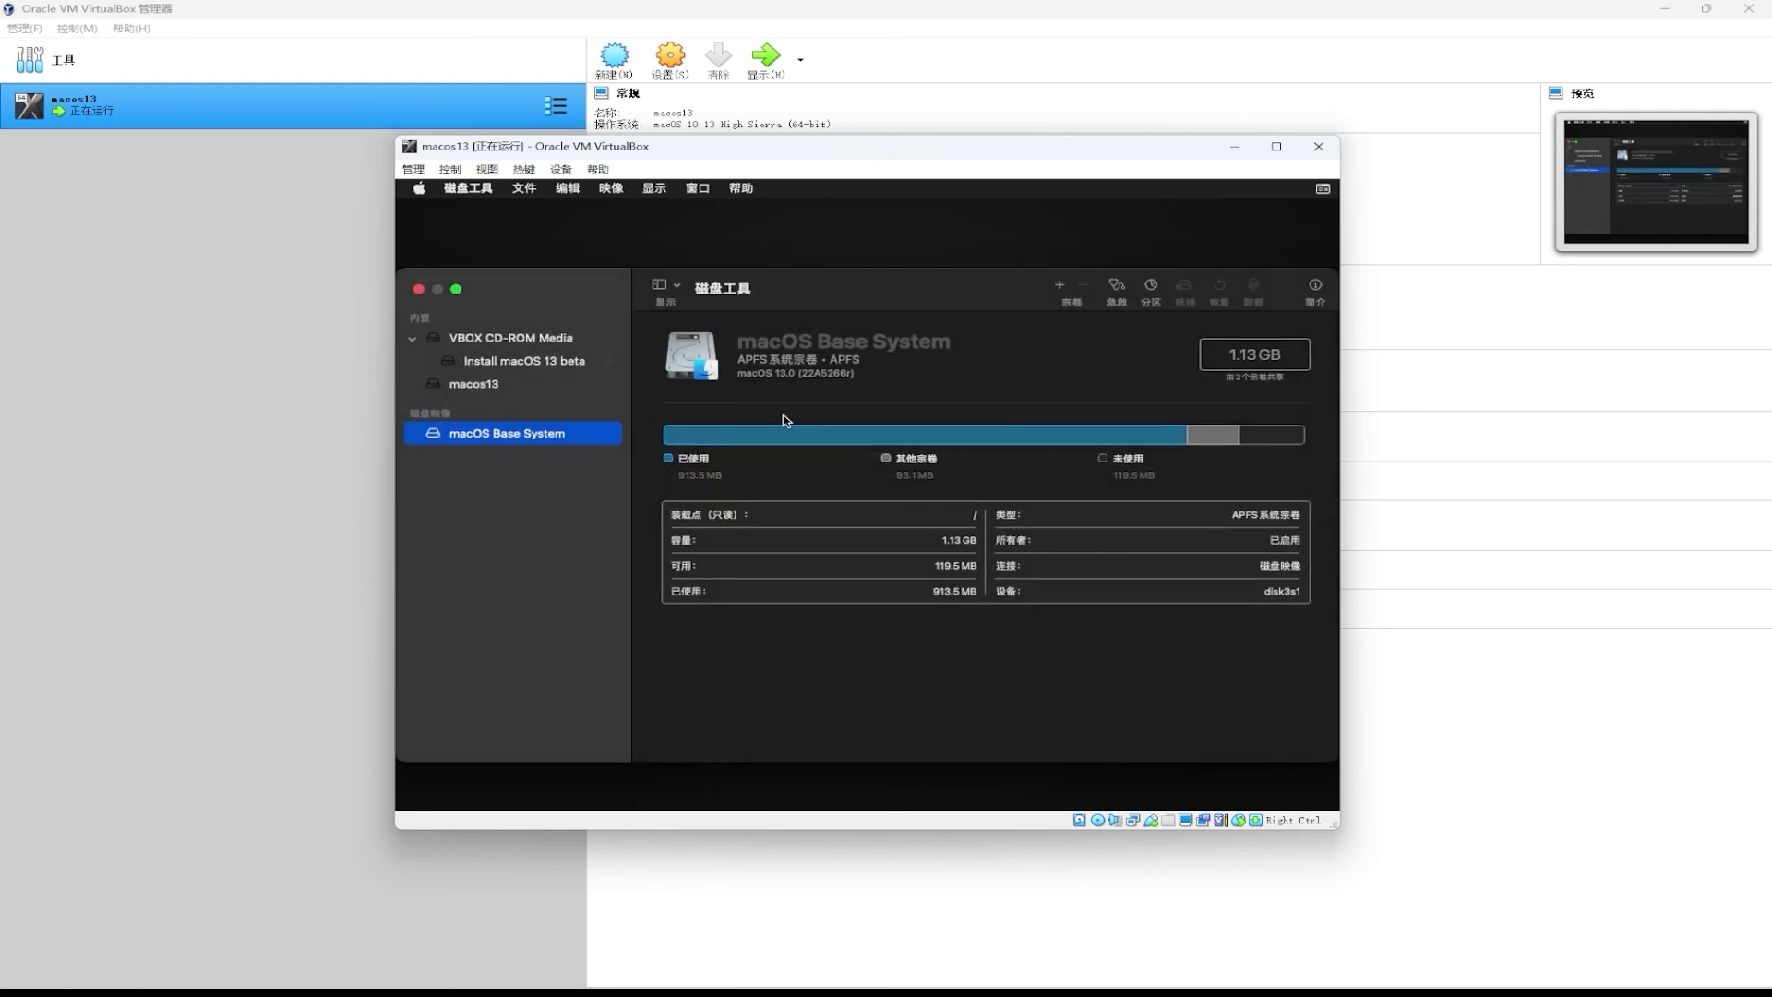
left_click(482, 192)
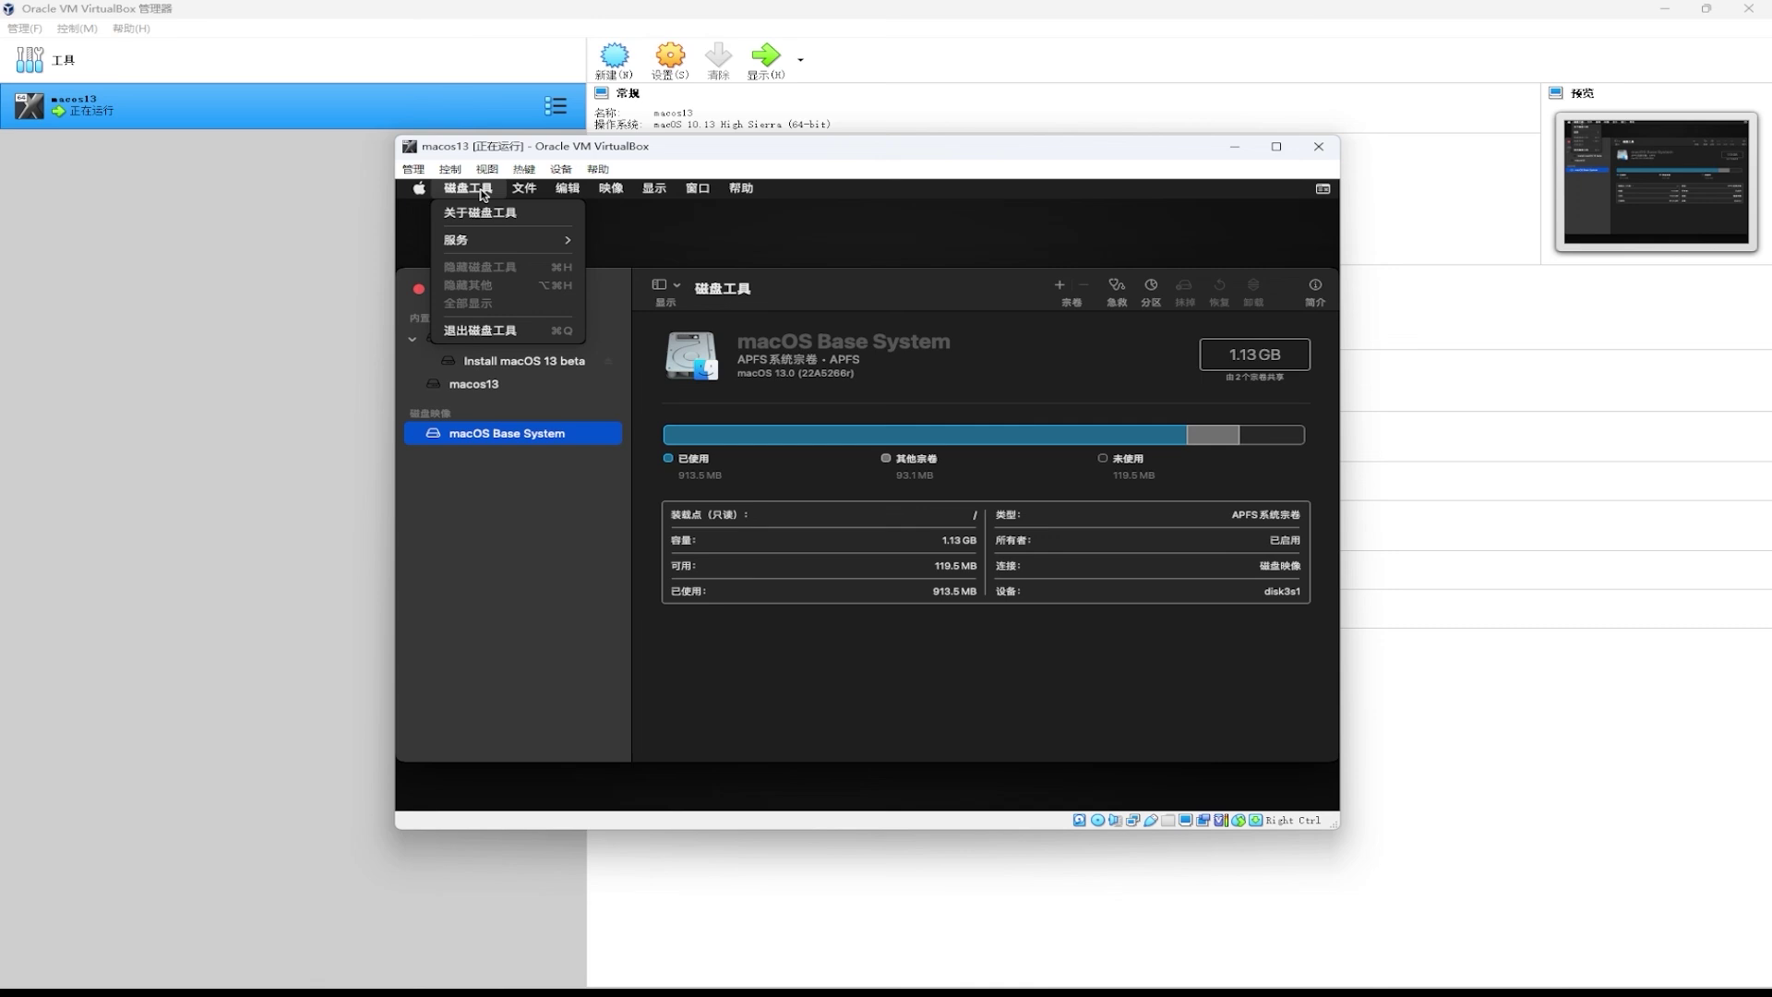
left_click(487, 329)
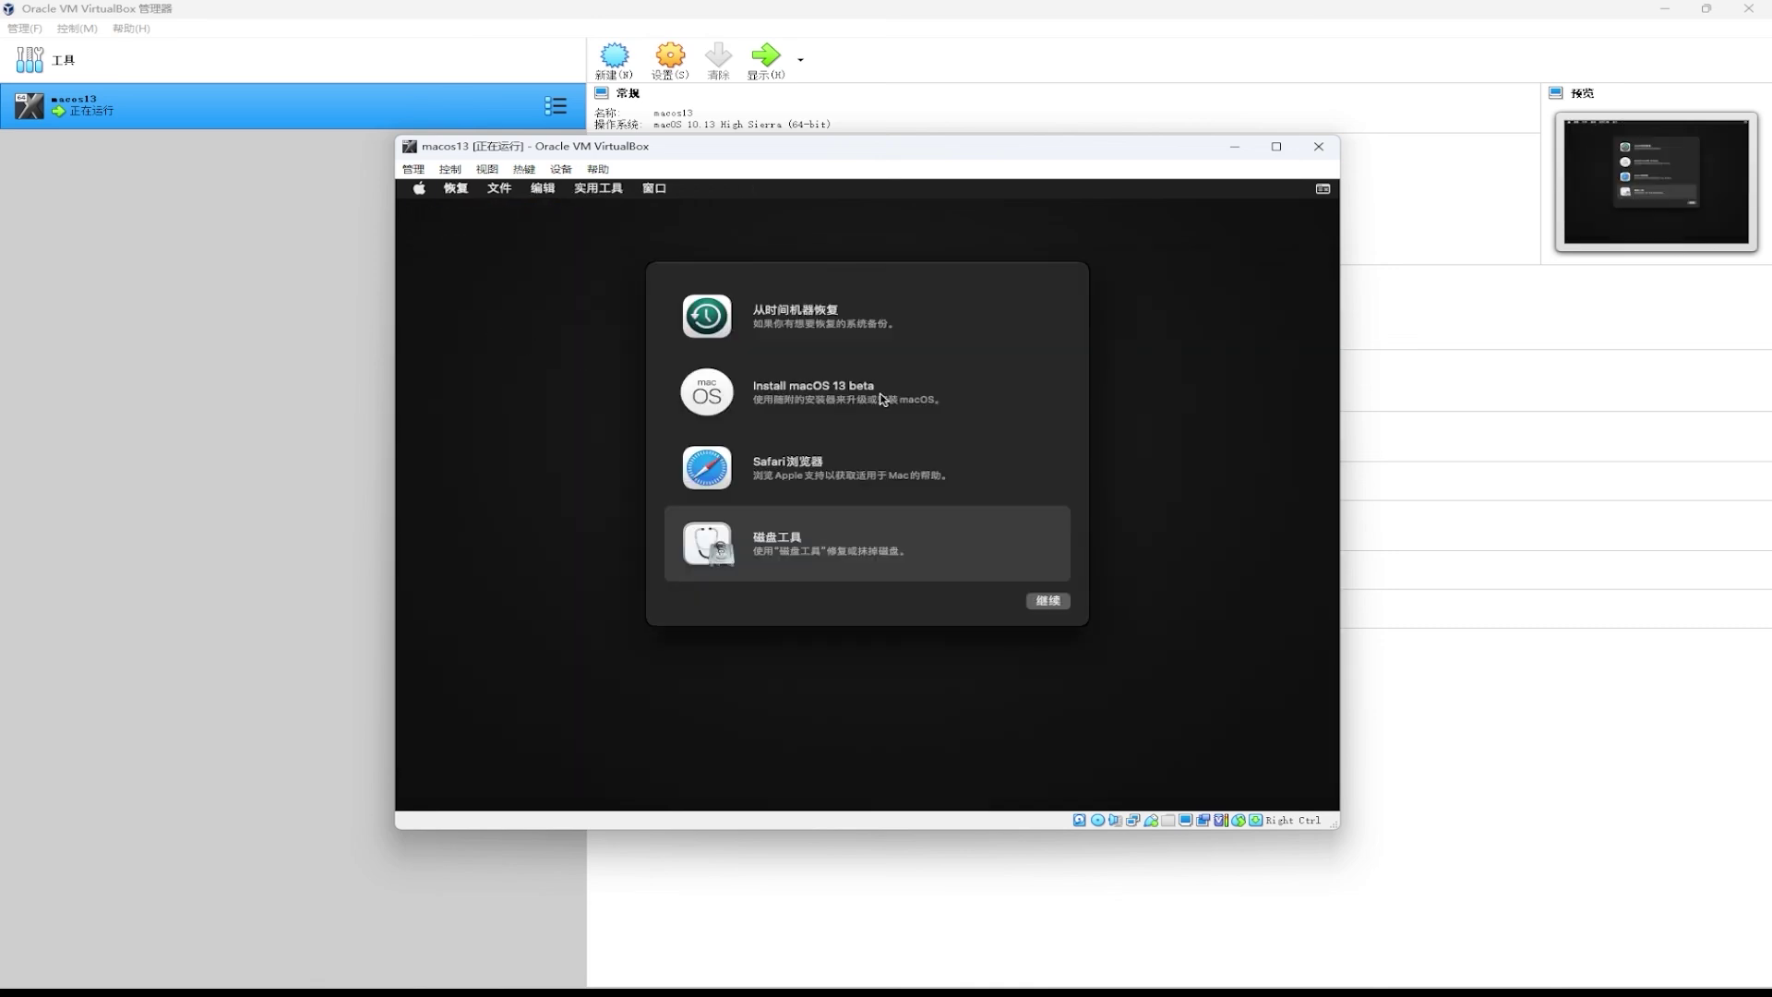
Launch Install macOS 13 beta from the recovery options and continue past its introduction to the licence agreement
left_click(905, 397)
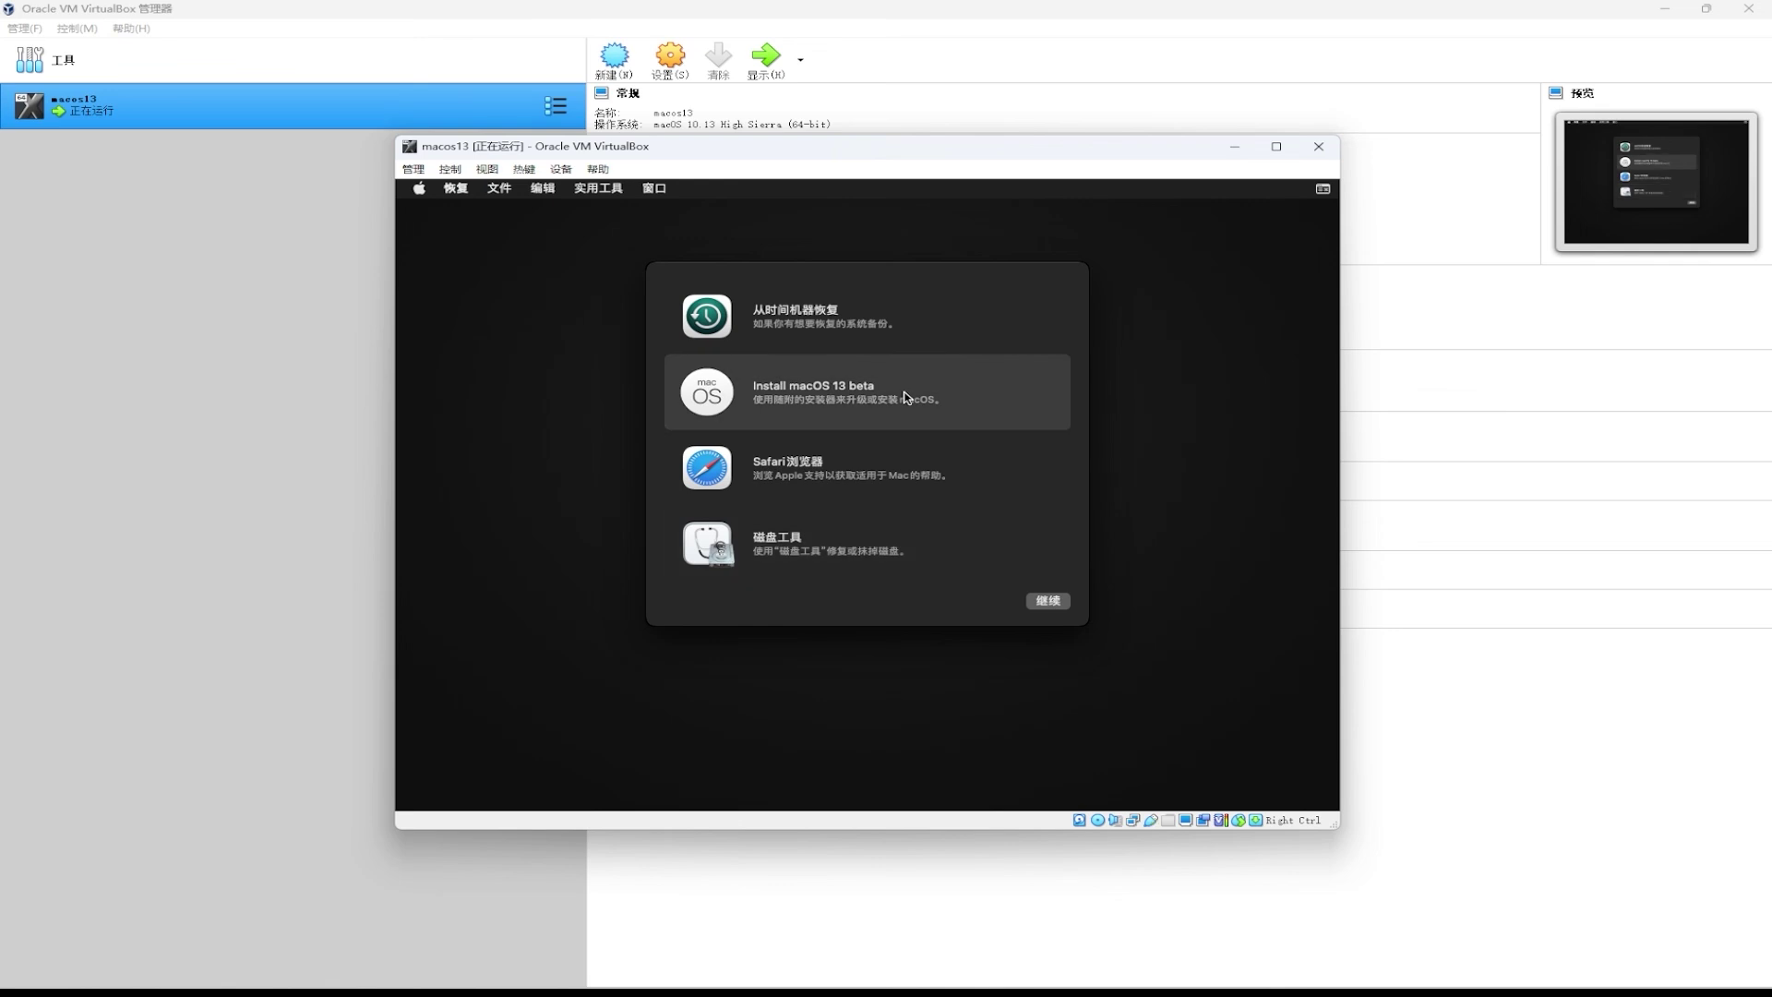
left_click(1057, 603)
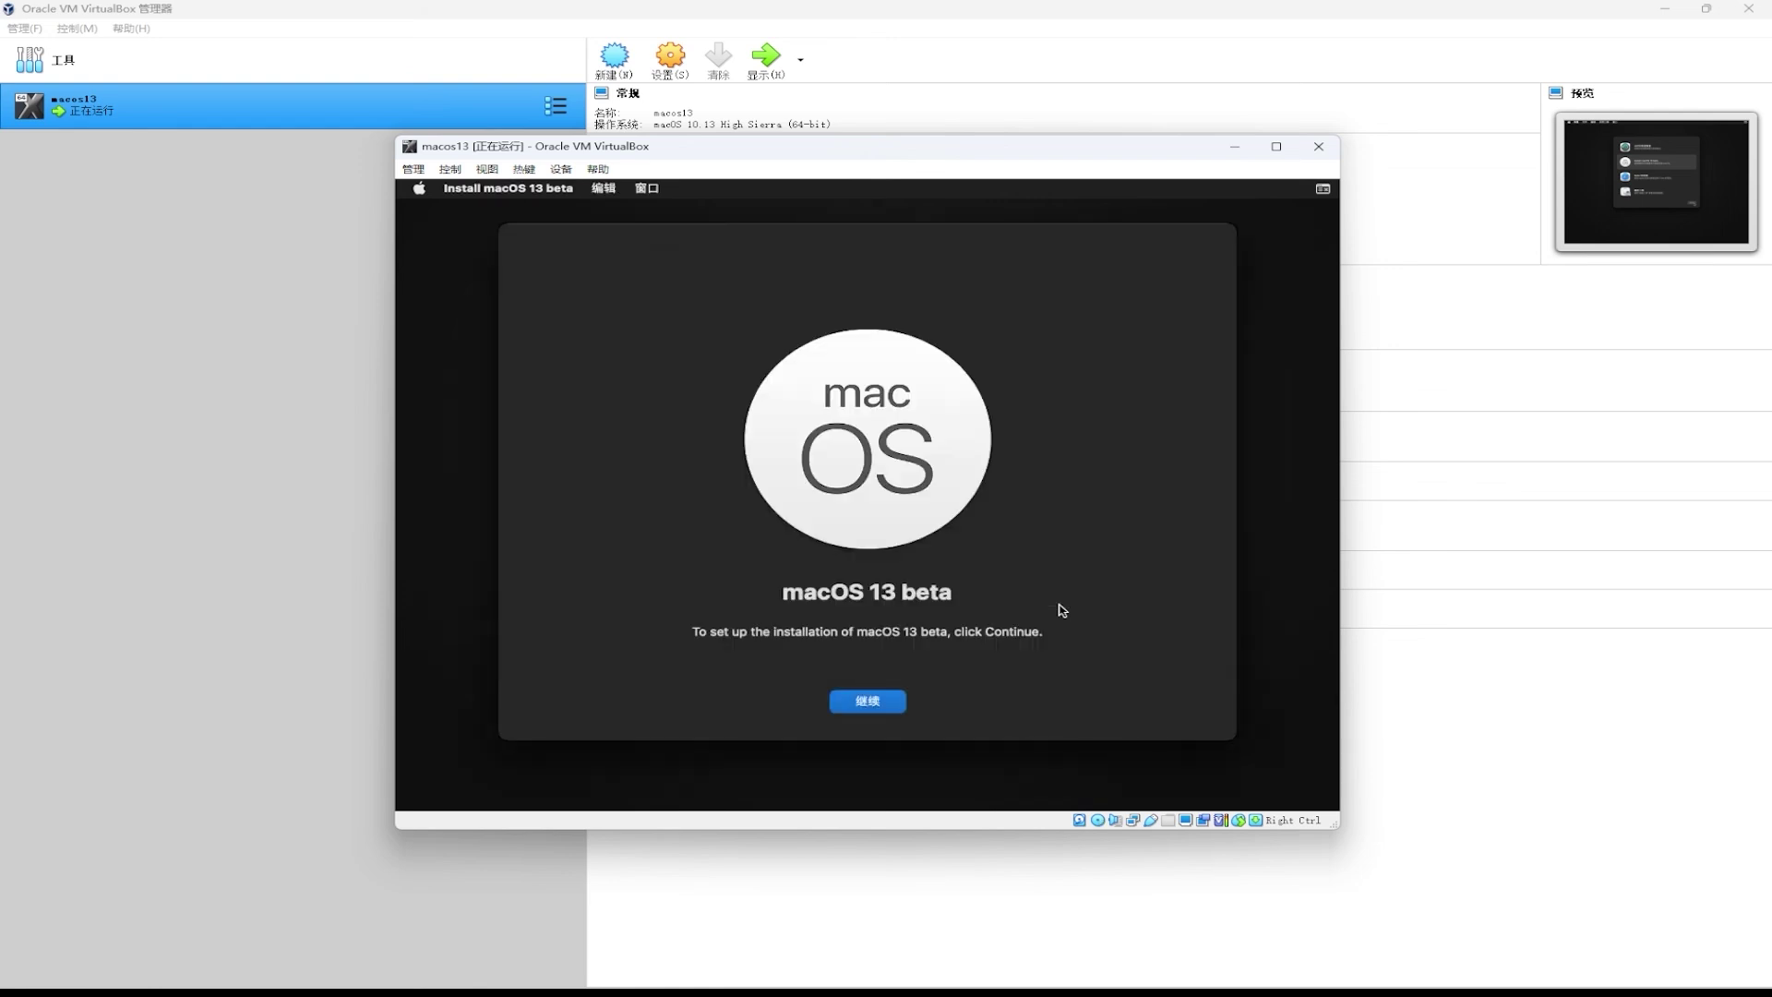
left_click(867, 701)
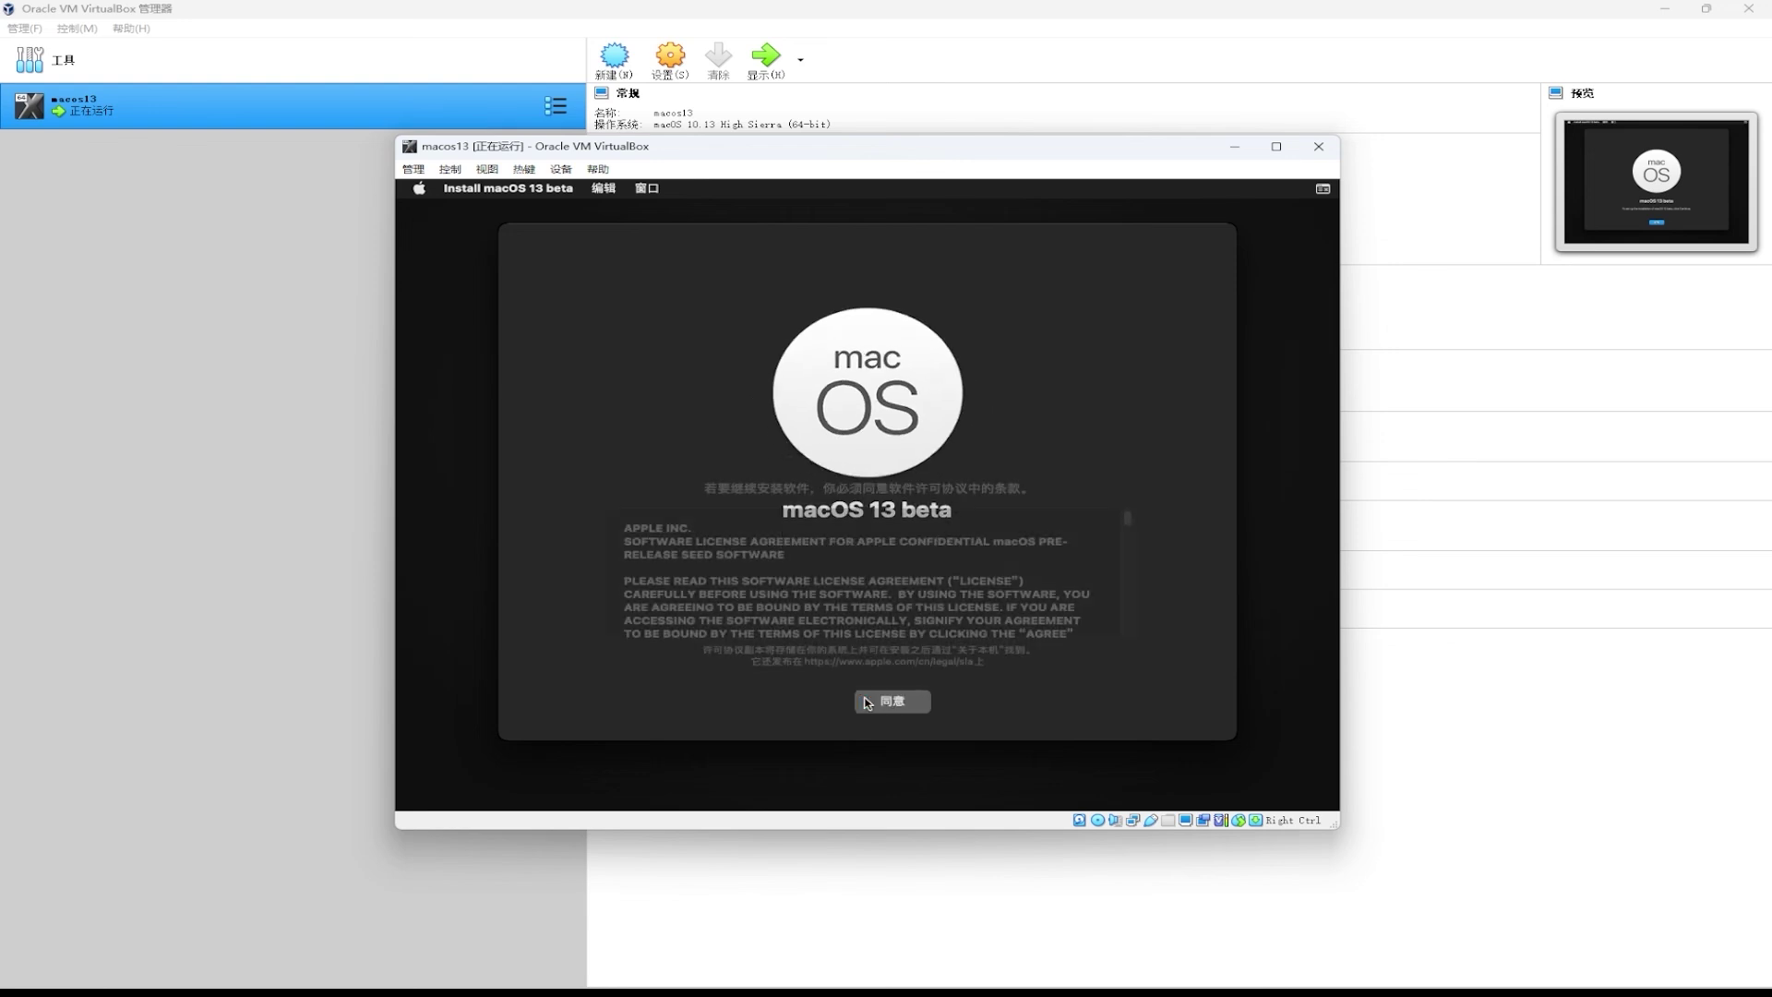
Agree to the software licence terms, including the confirmation, and start installing macOS 13 beta on the macos13 disk
left_click(912, 703)
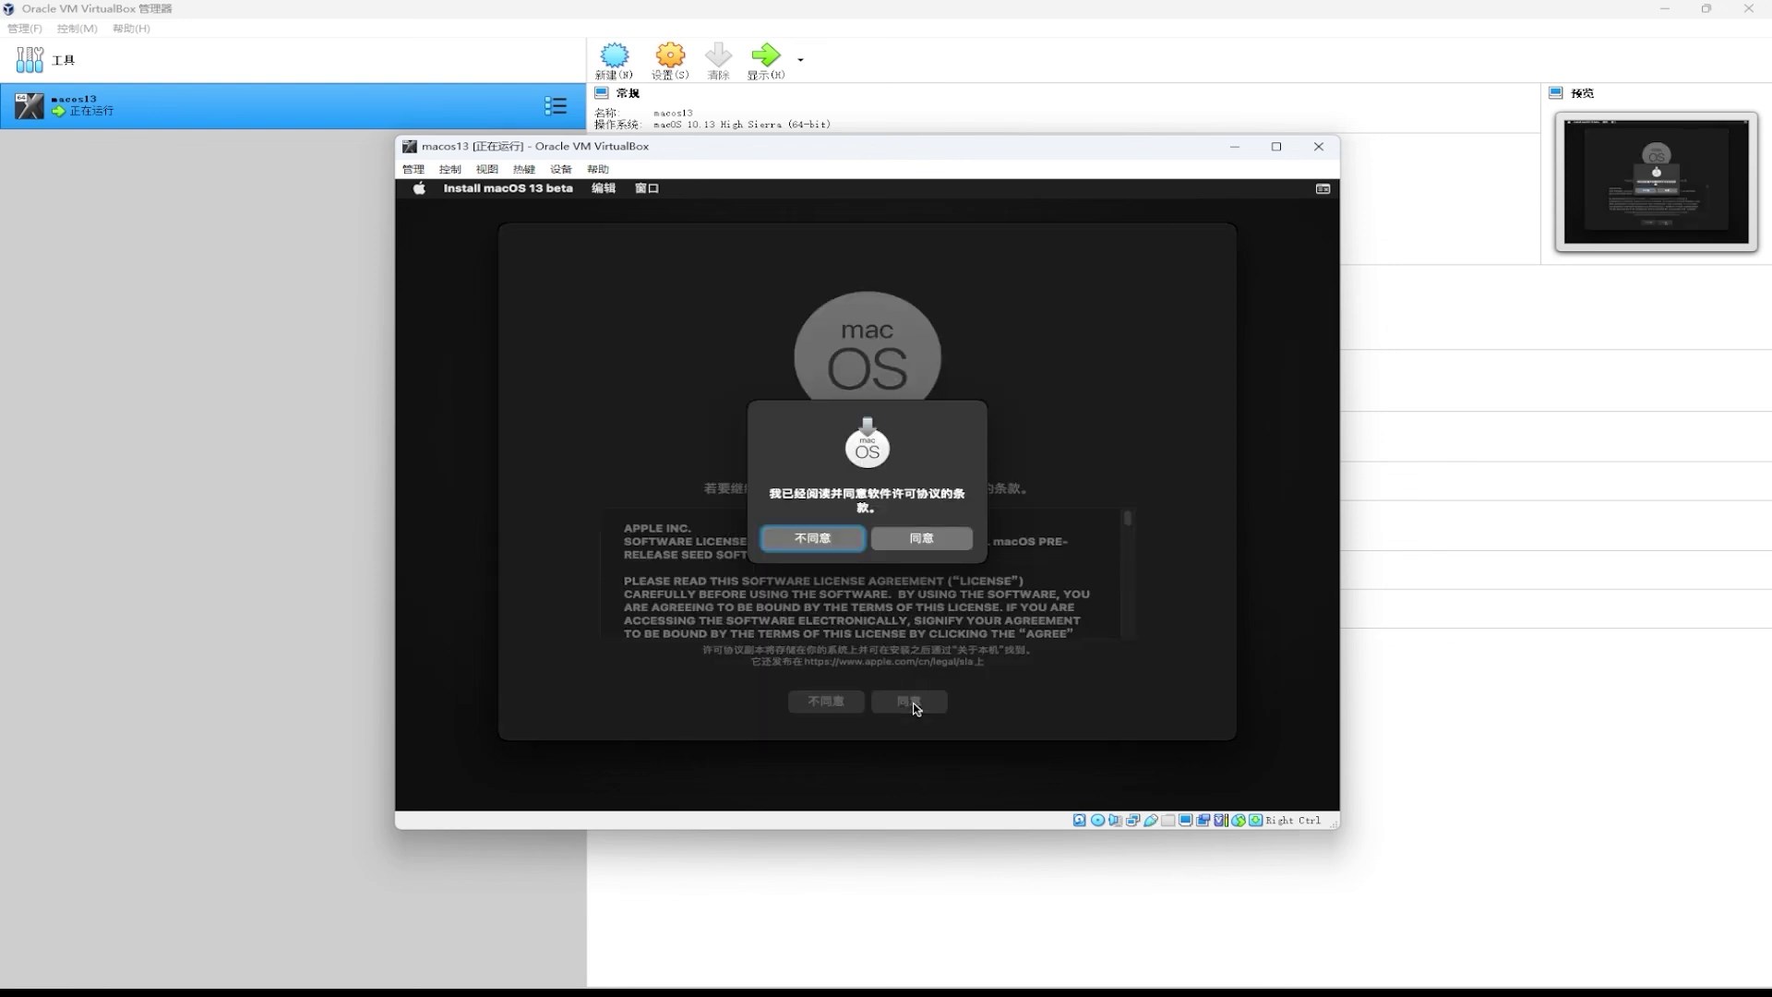
left_click(925, 544)
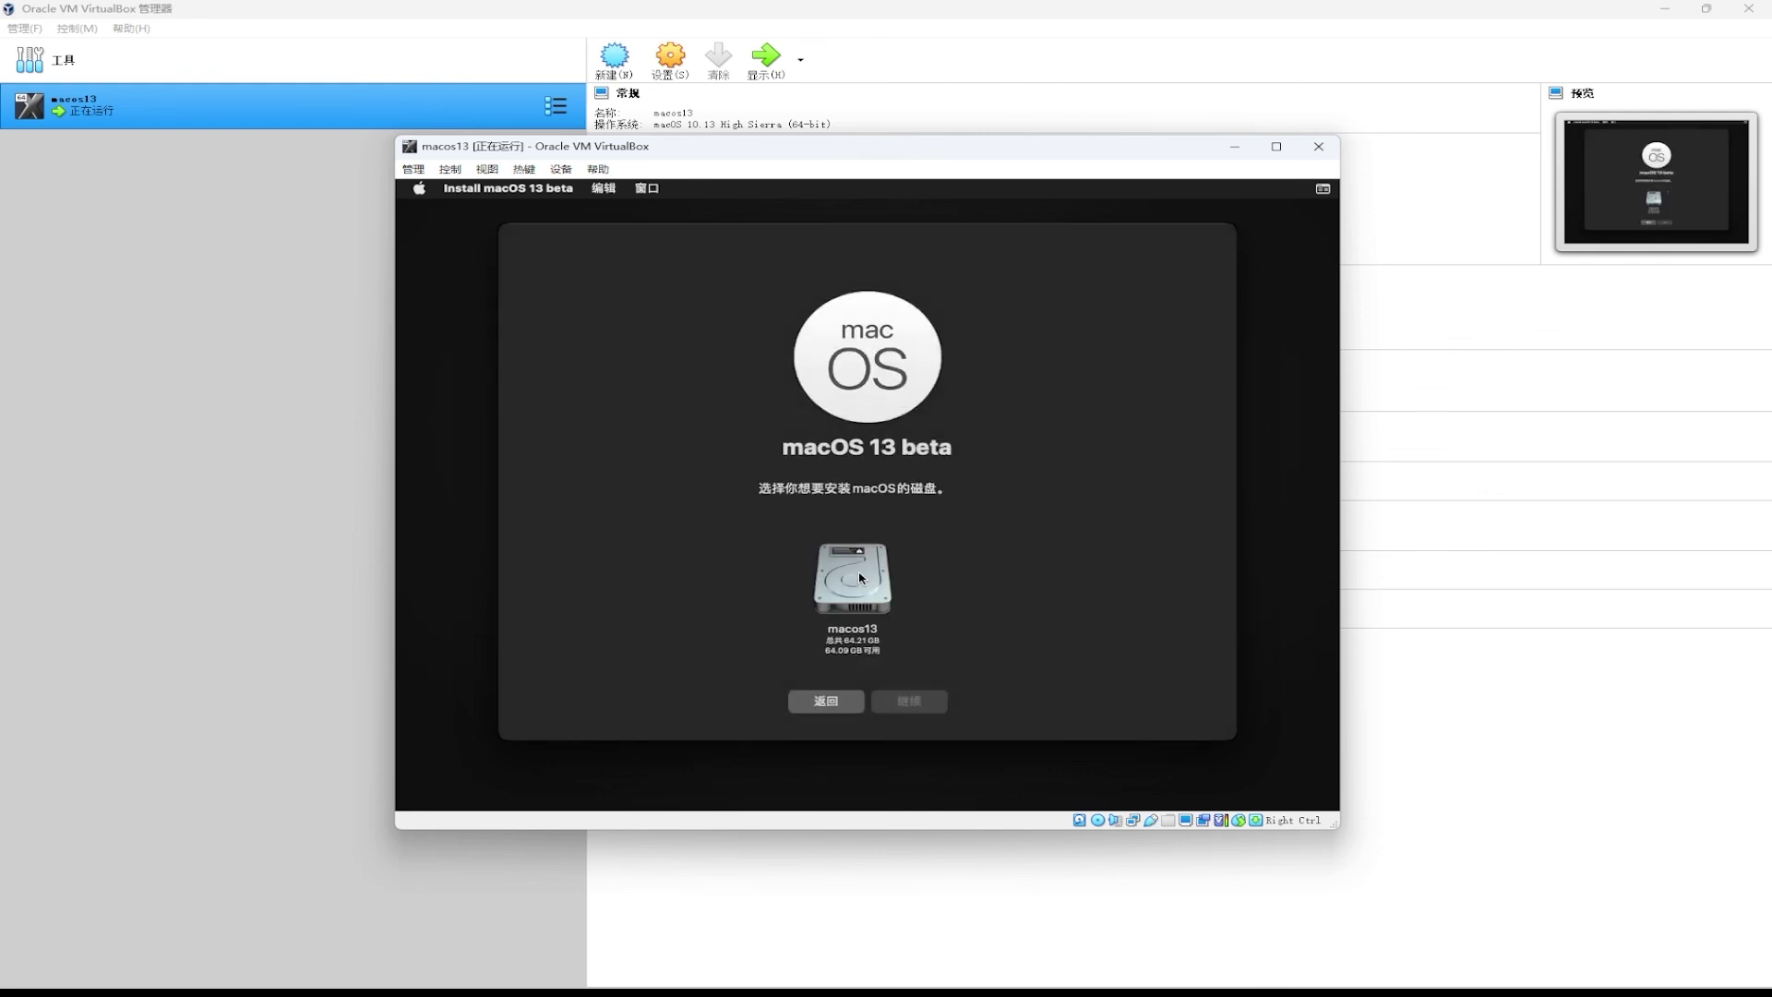
left_click(859, 577)
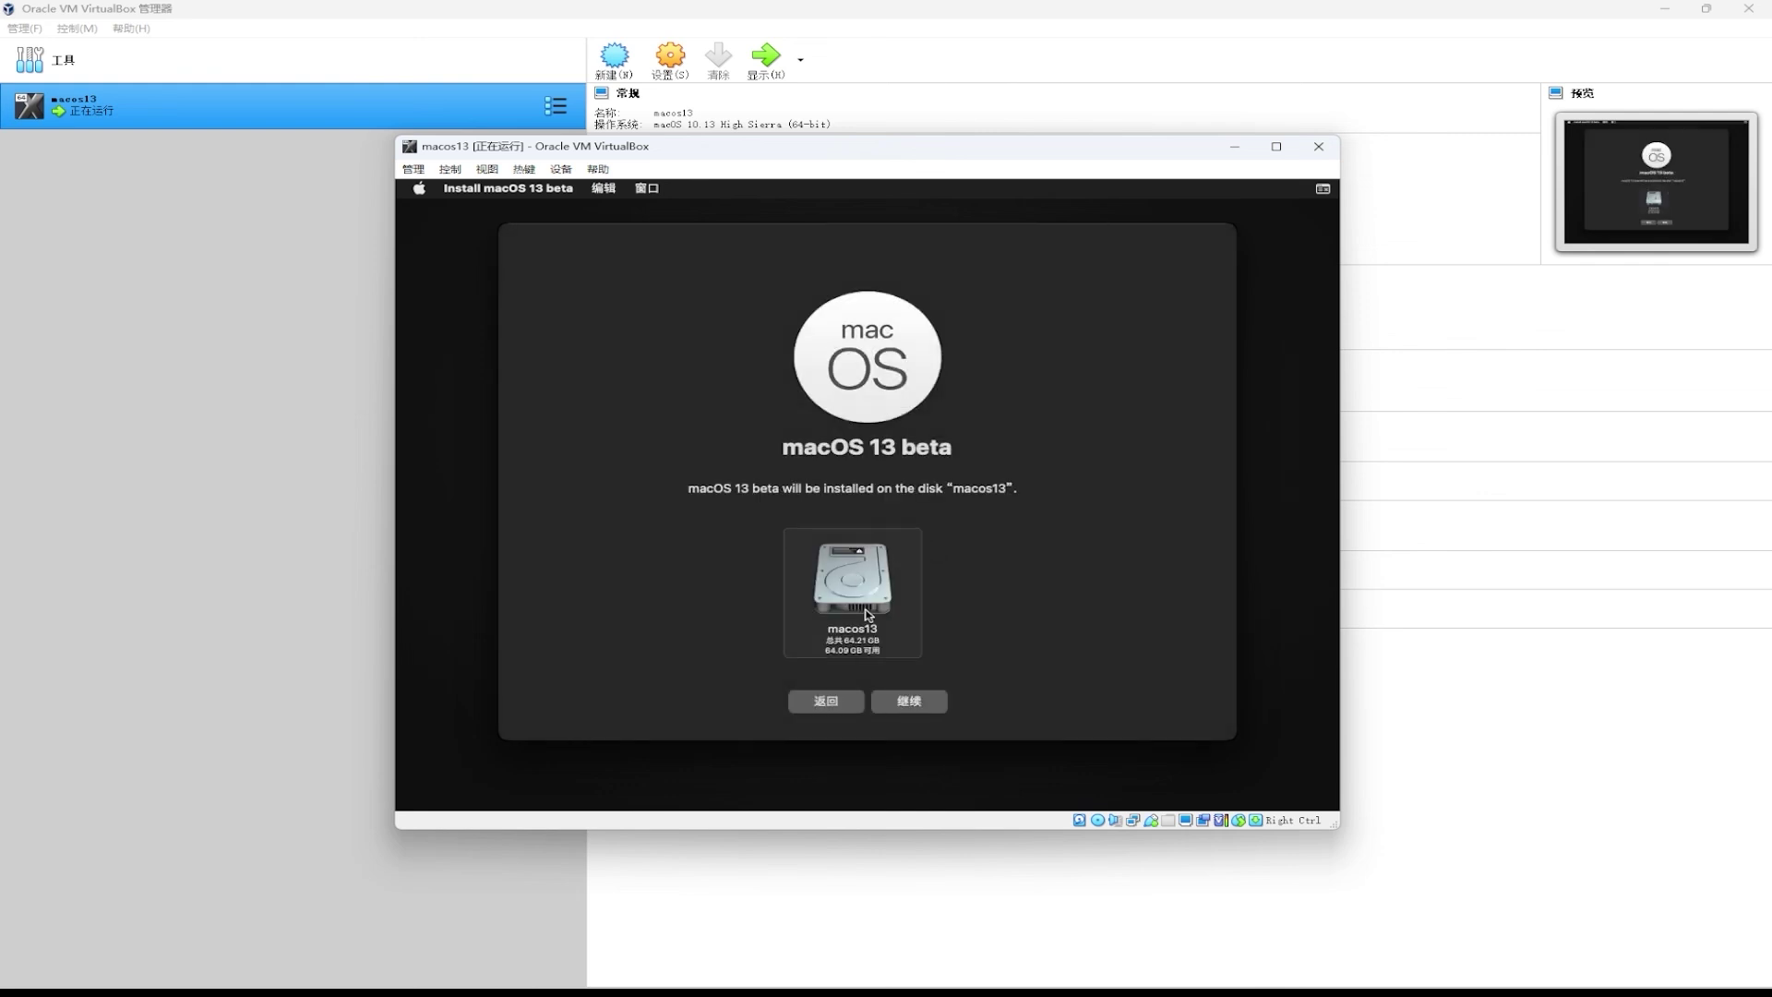
left_click(903, 703)
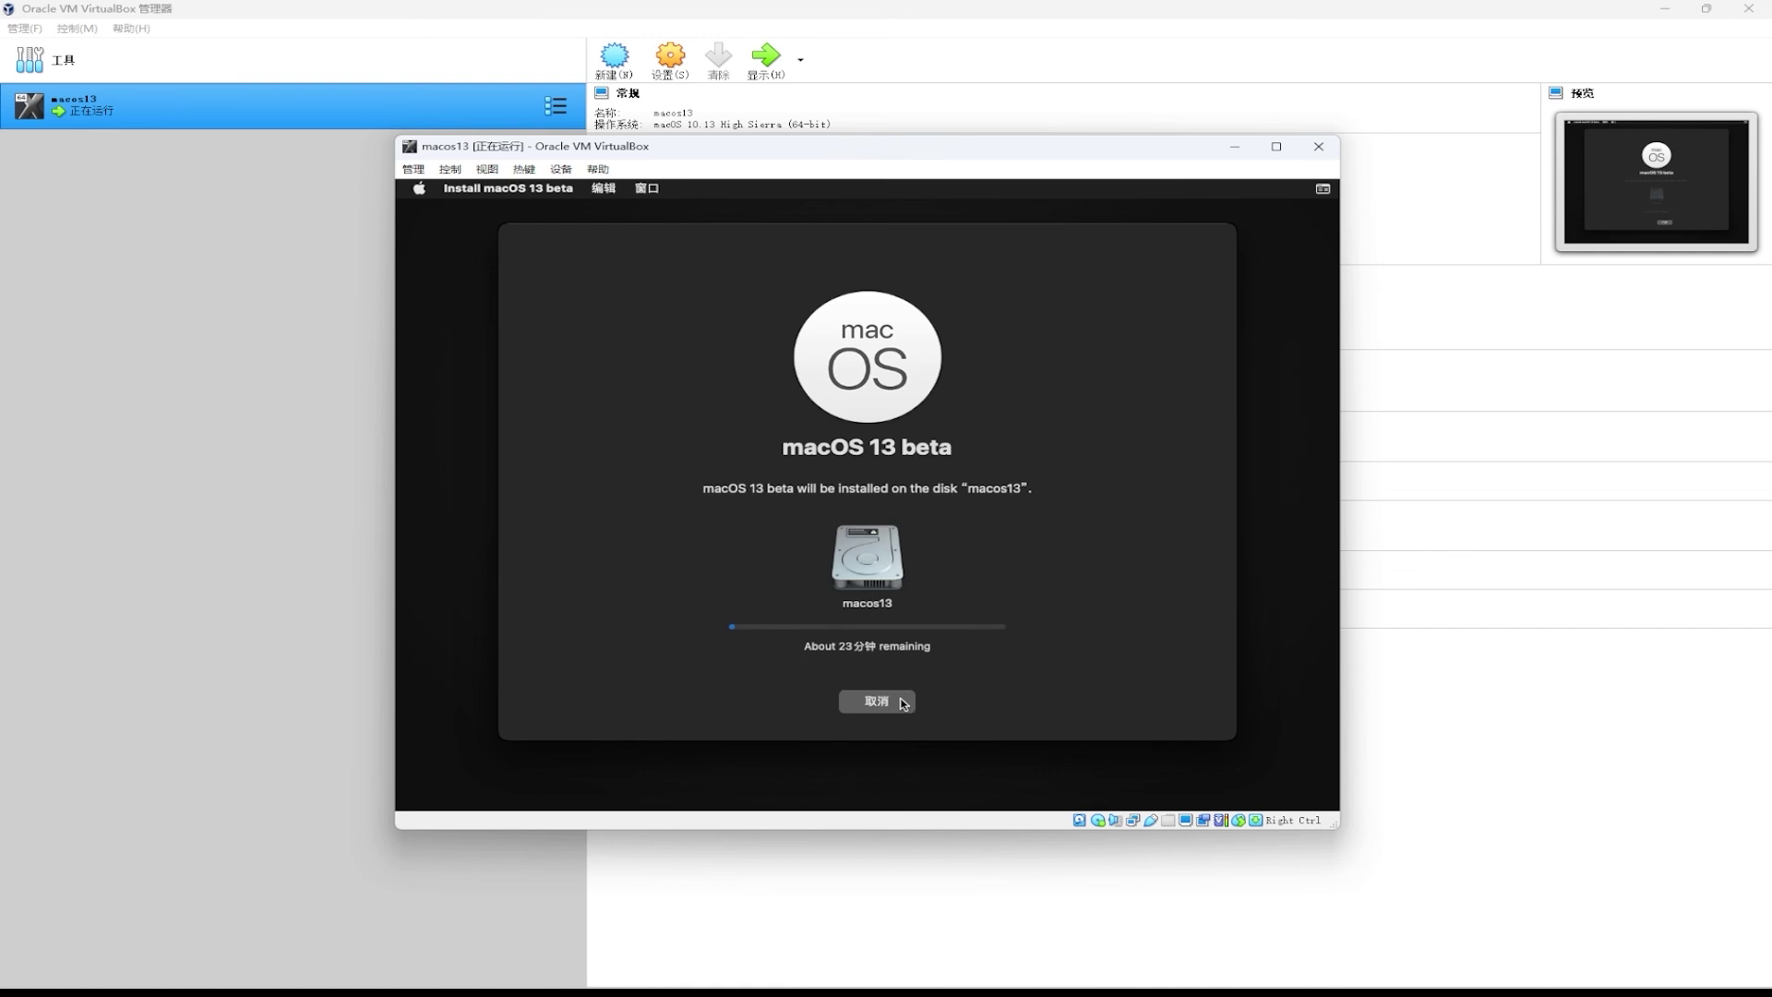